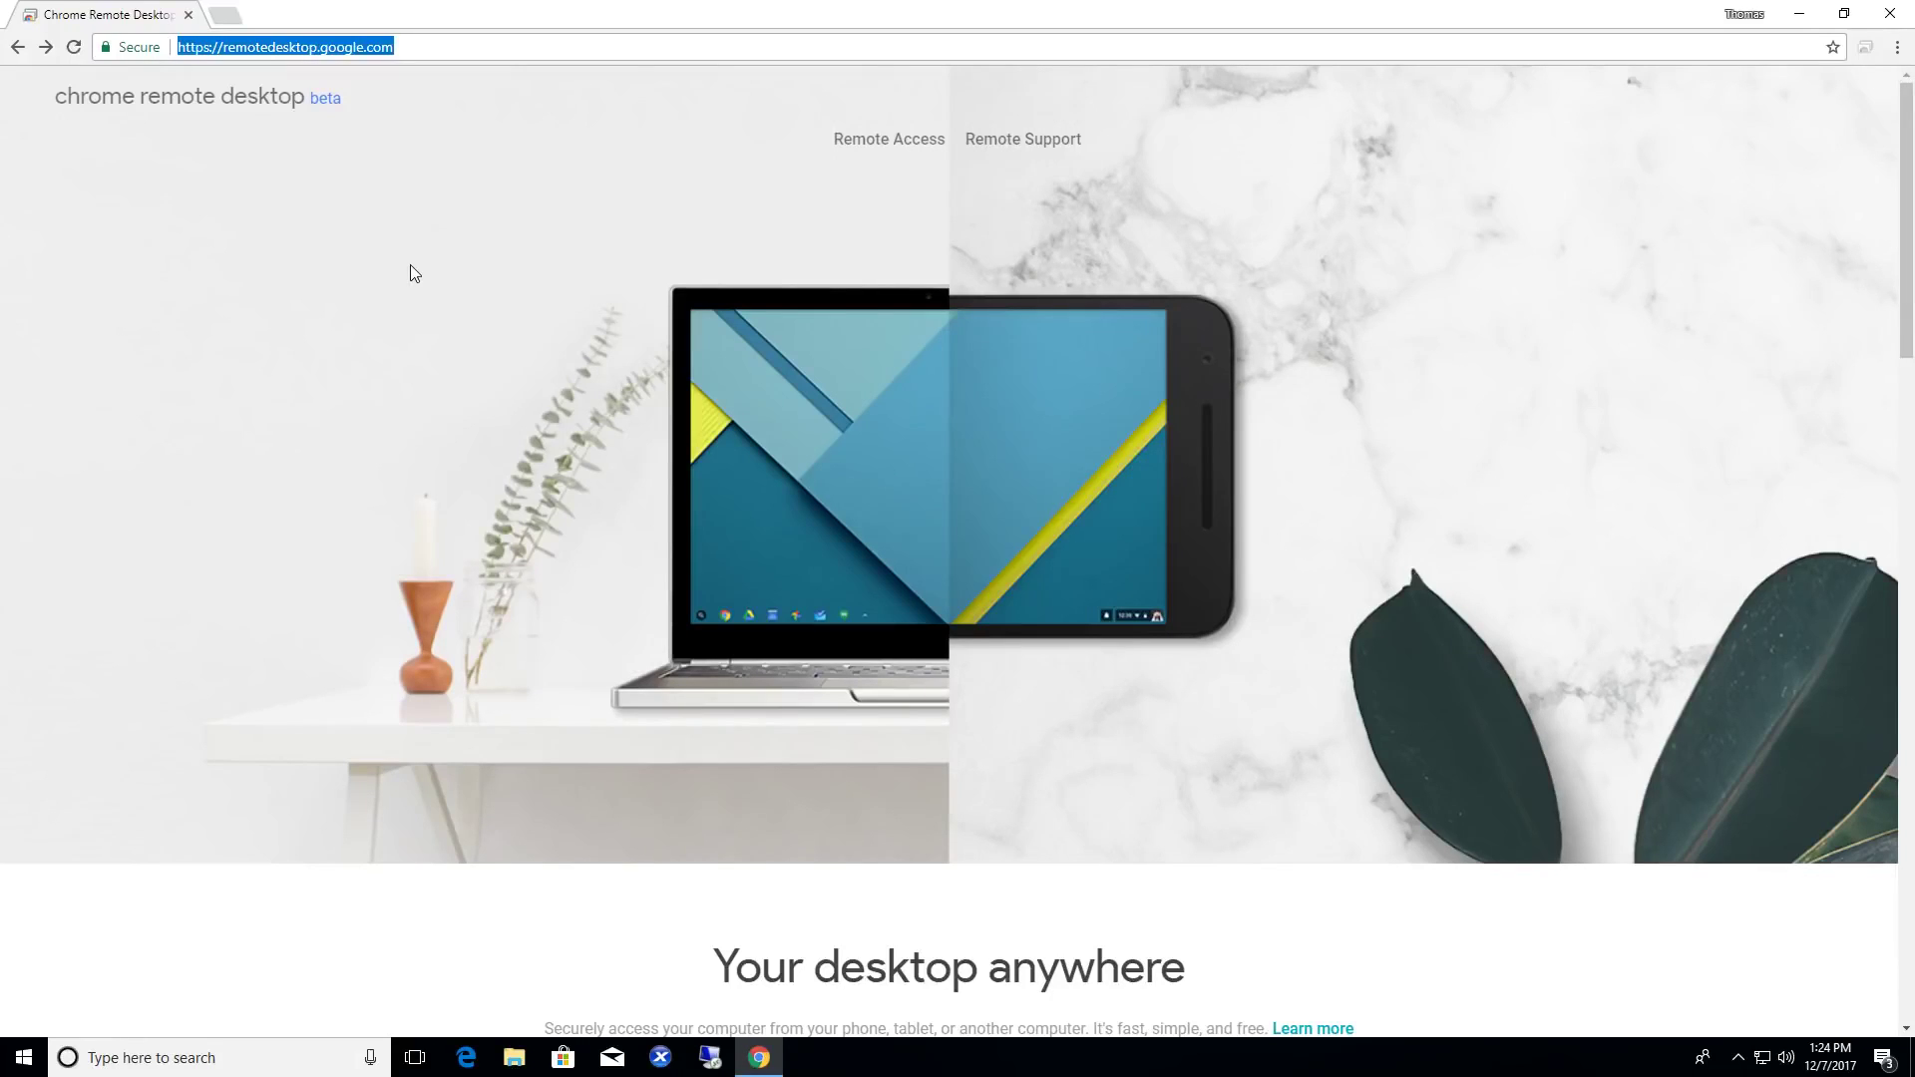
- Download the remote access host from the Remote Access page and install it, approving the UAC prompt
{"action": "left_click", "coordinate": [576, 39]}
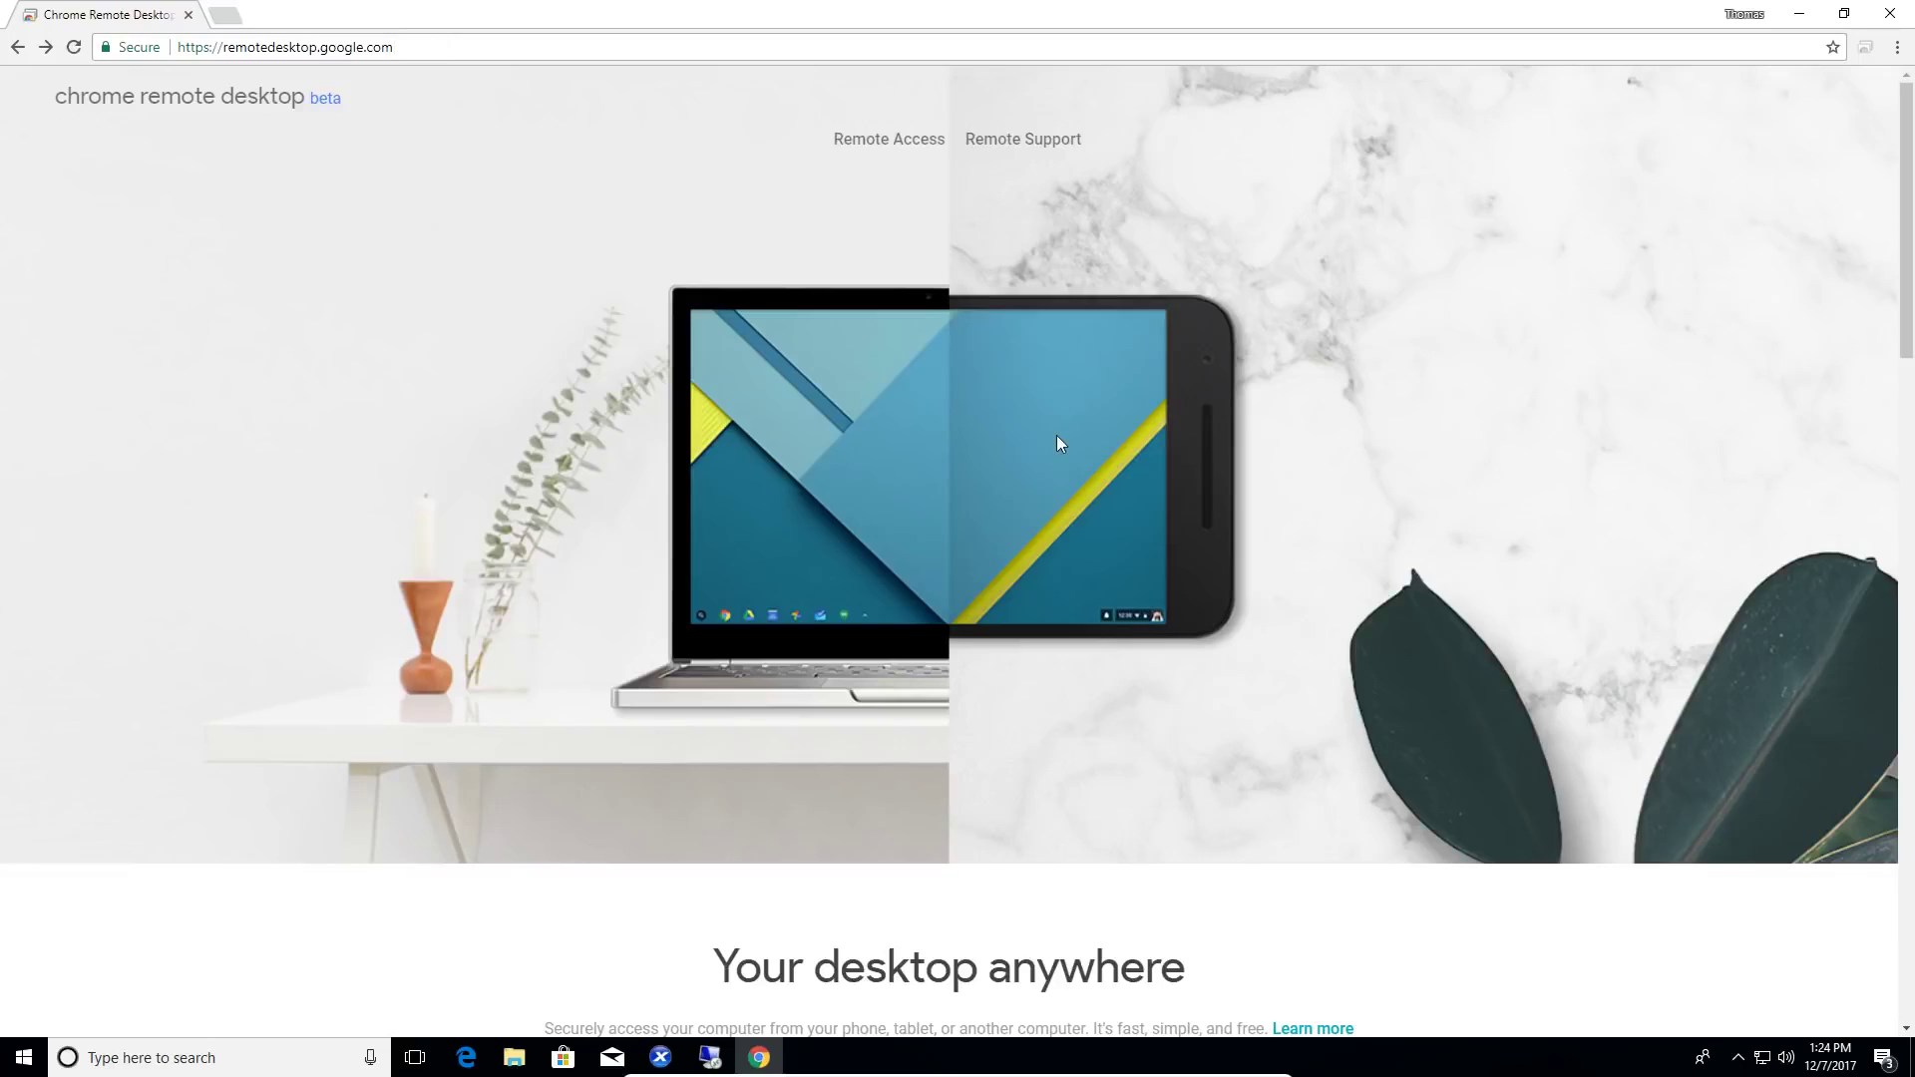
{"action": "left_click", "coordinate": [1745, 14]}
{"action": "left_click", "coordinate": [1541, 9]}
{"action": "left_click", "coordinate": [905, 155]}
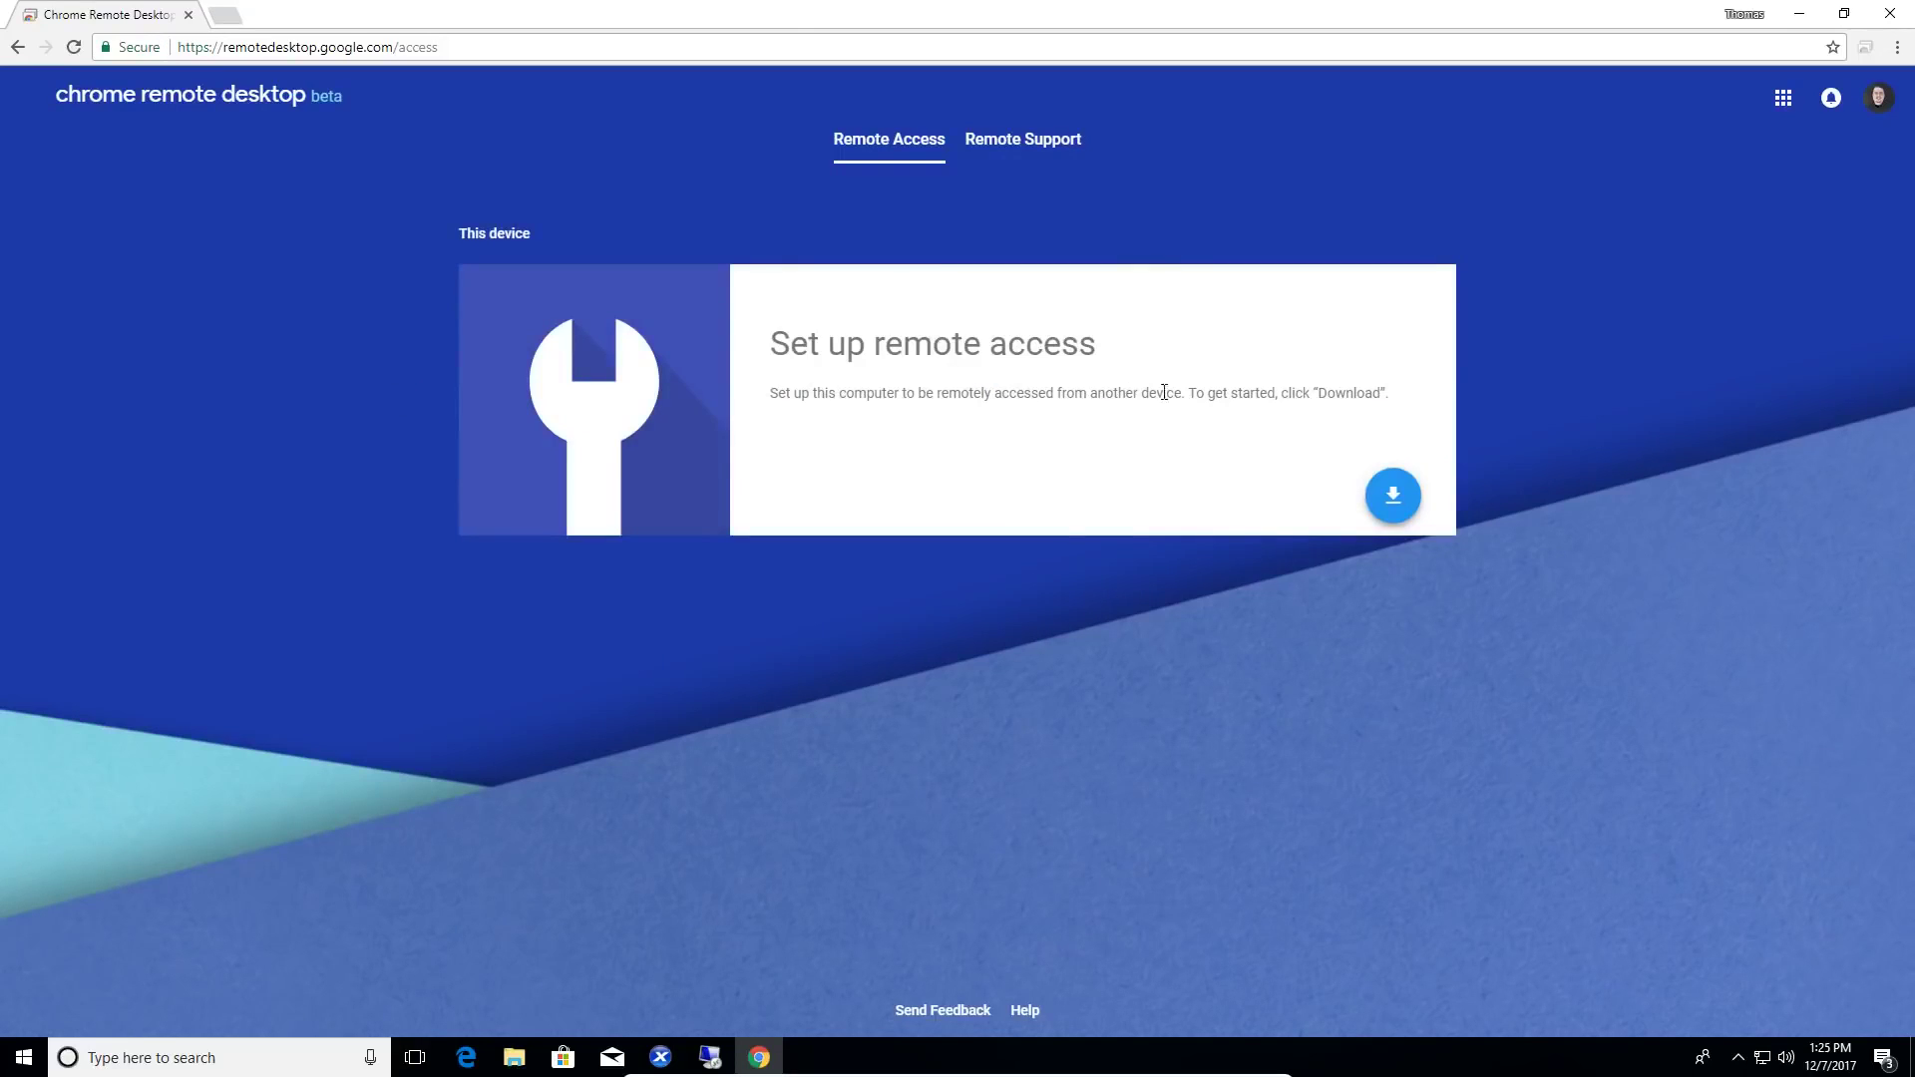
{"action": "left_click", "coordinate": [1396, 504]}
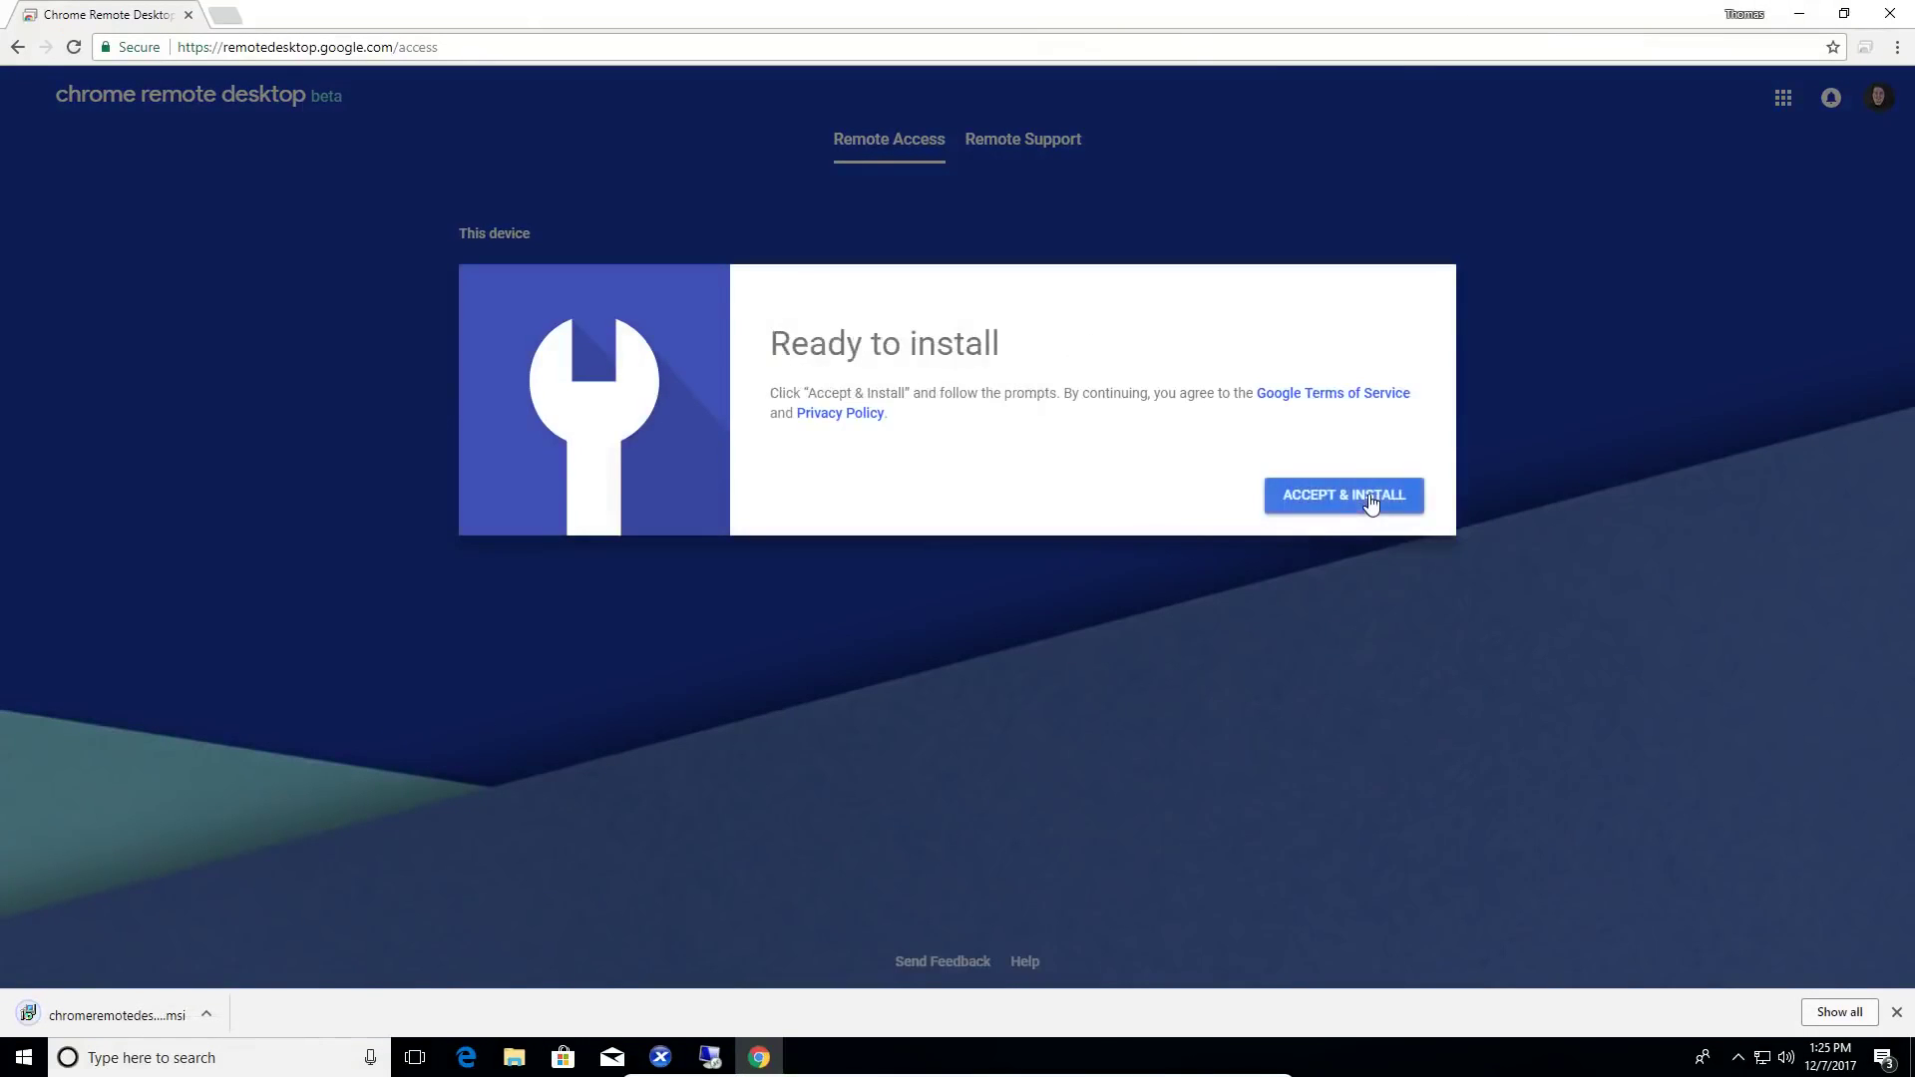
{"action": "left_click", "coordinate": [1369, 496]}
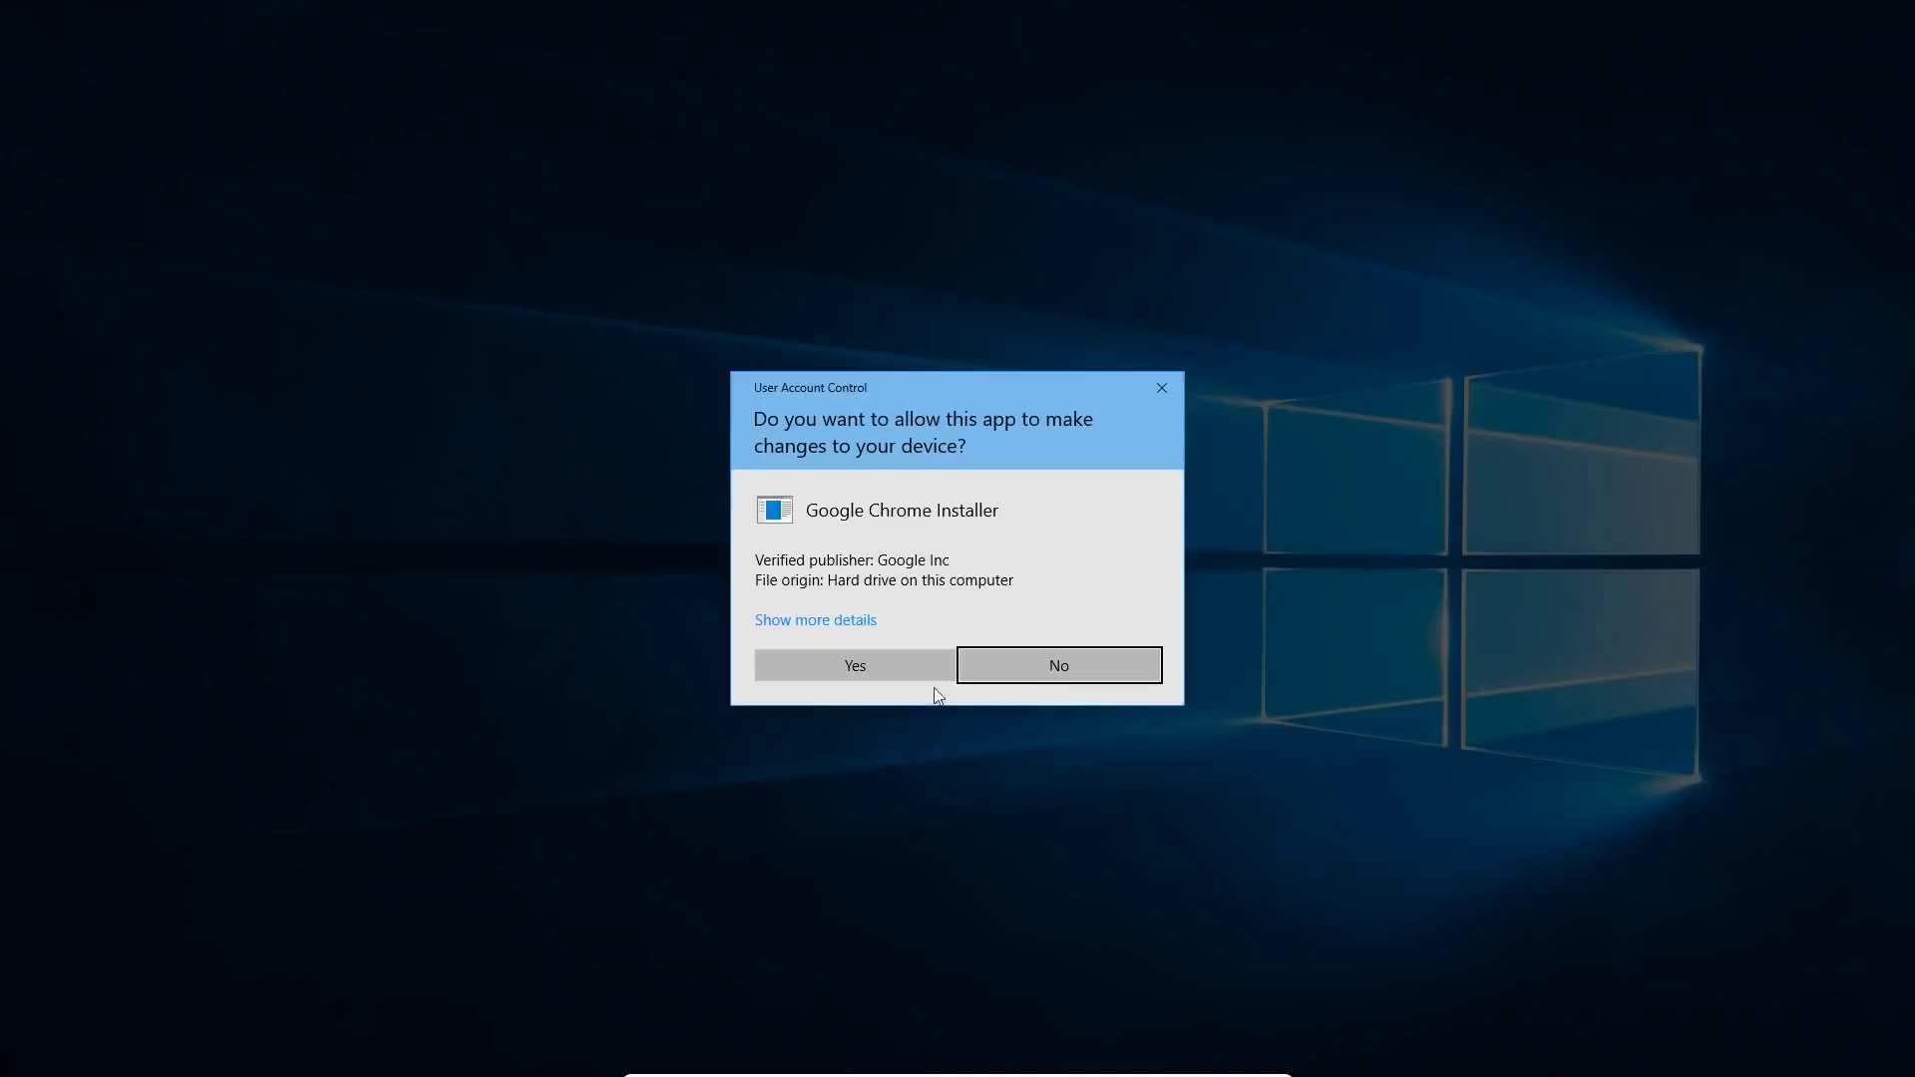
{"action": "left_click", "coordinate": [867, 664]}
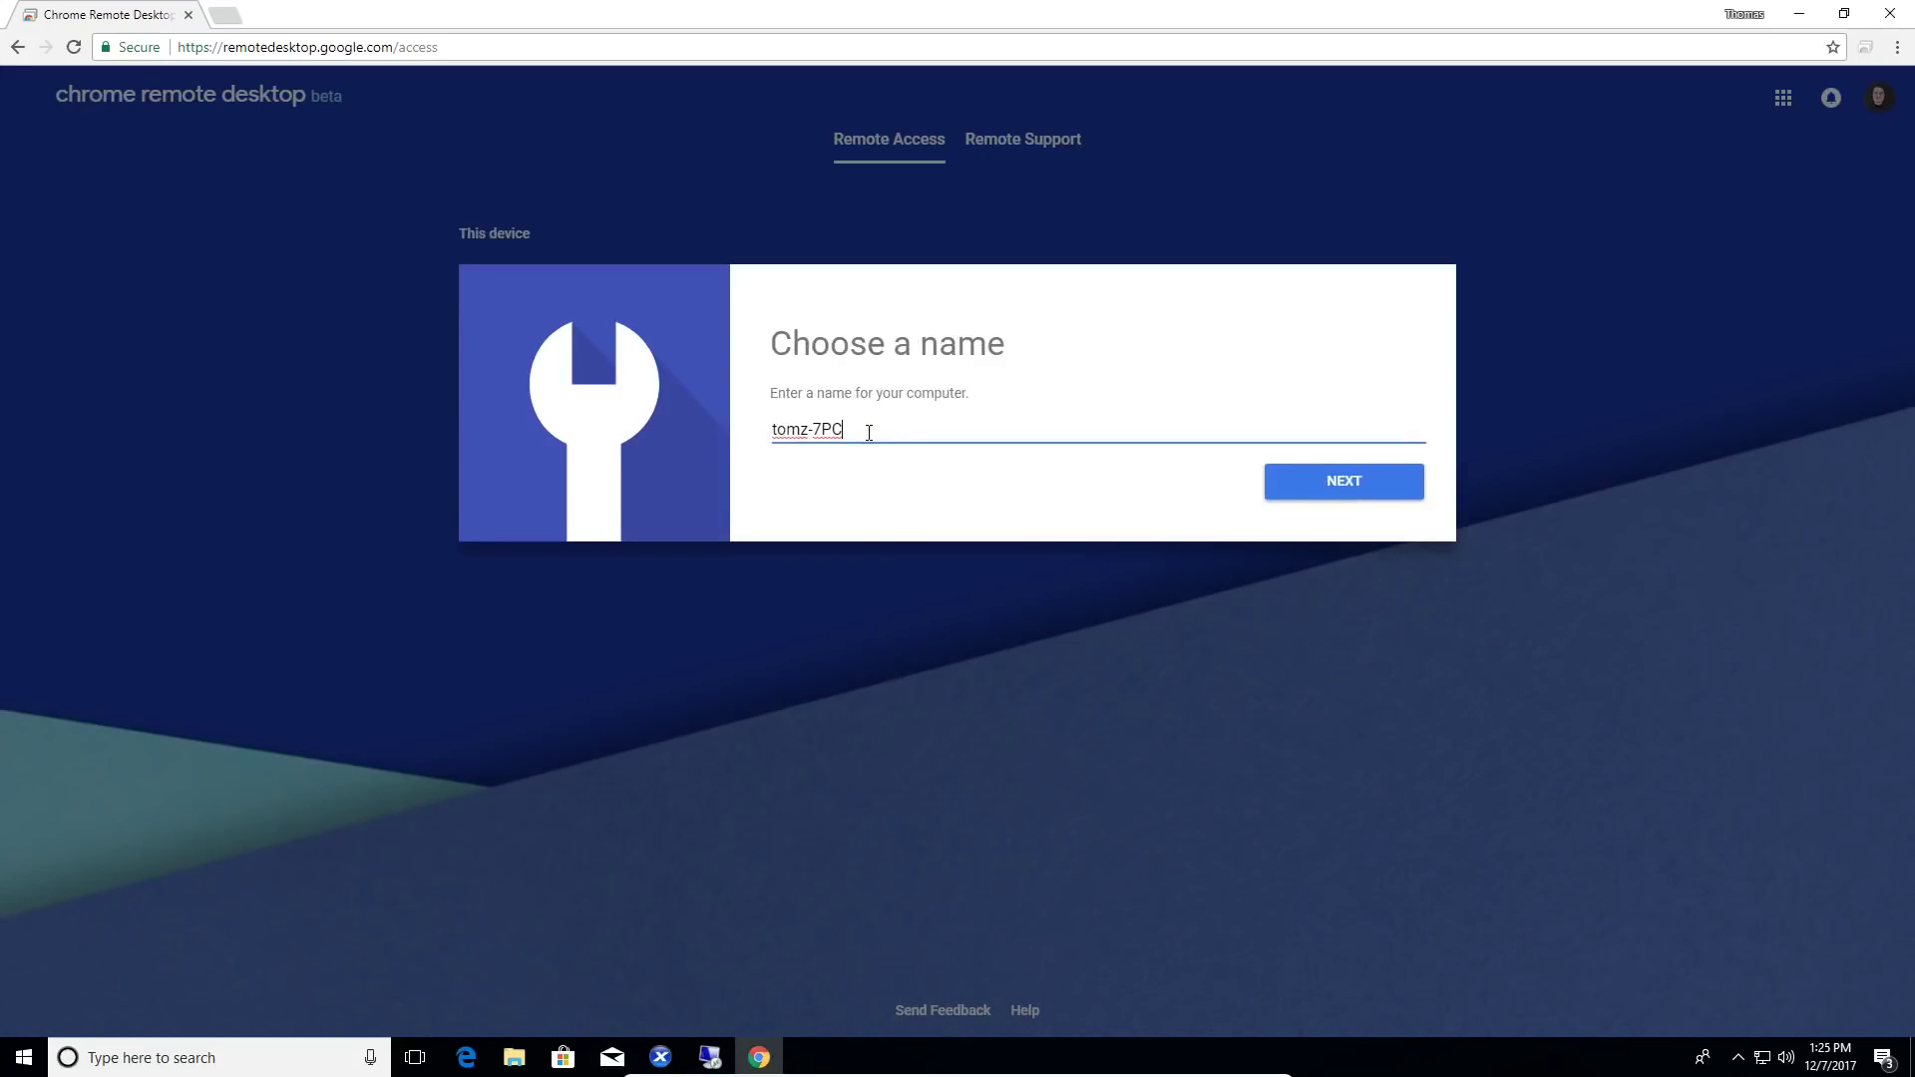
- Name this computer 'Windows 10 Test Machine' and continue
{"action": "triple_click", "coordinate": [868, 432]}
{"action": "type", "text": "Windows 10 Res"}
{"action": "double_click", "coordinate": [869, 432]}
{"action": "type", "text": "Test Machine"}
{"action": "left_click", "coordinate": [1325, 493]}
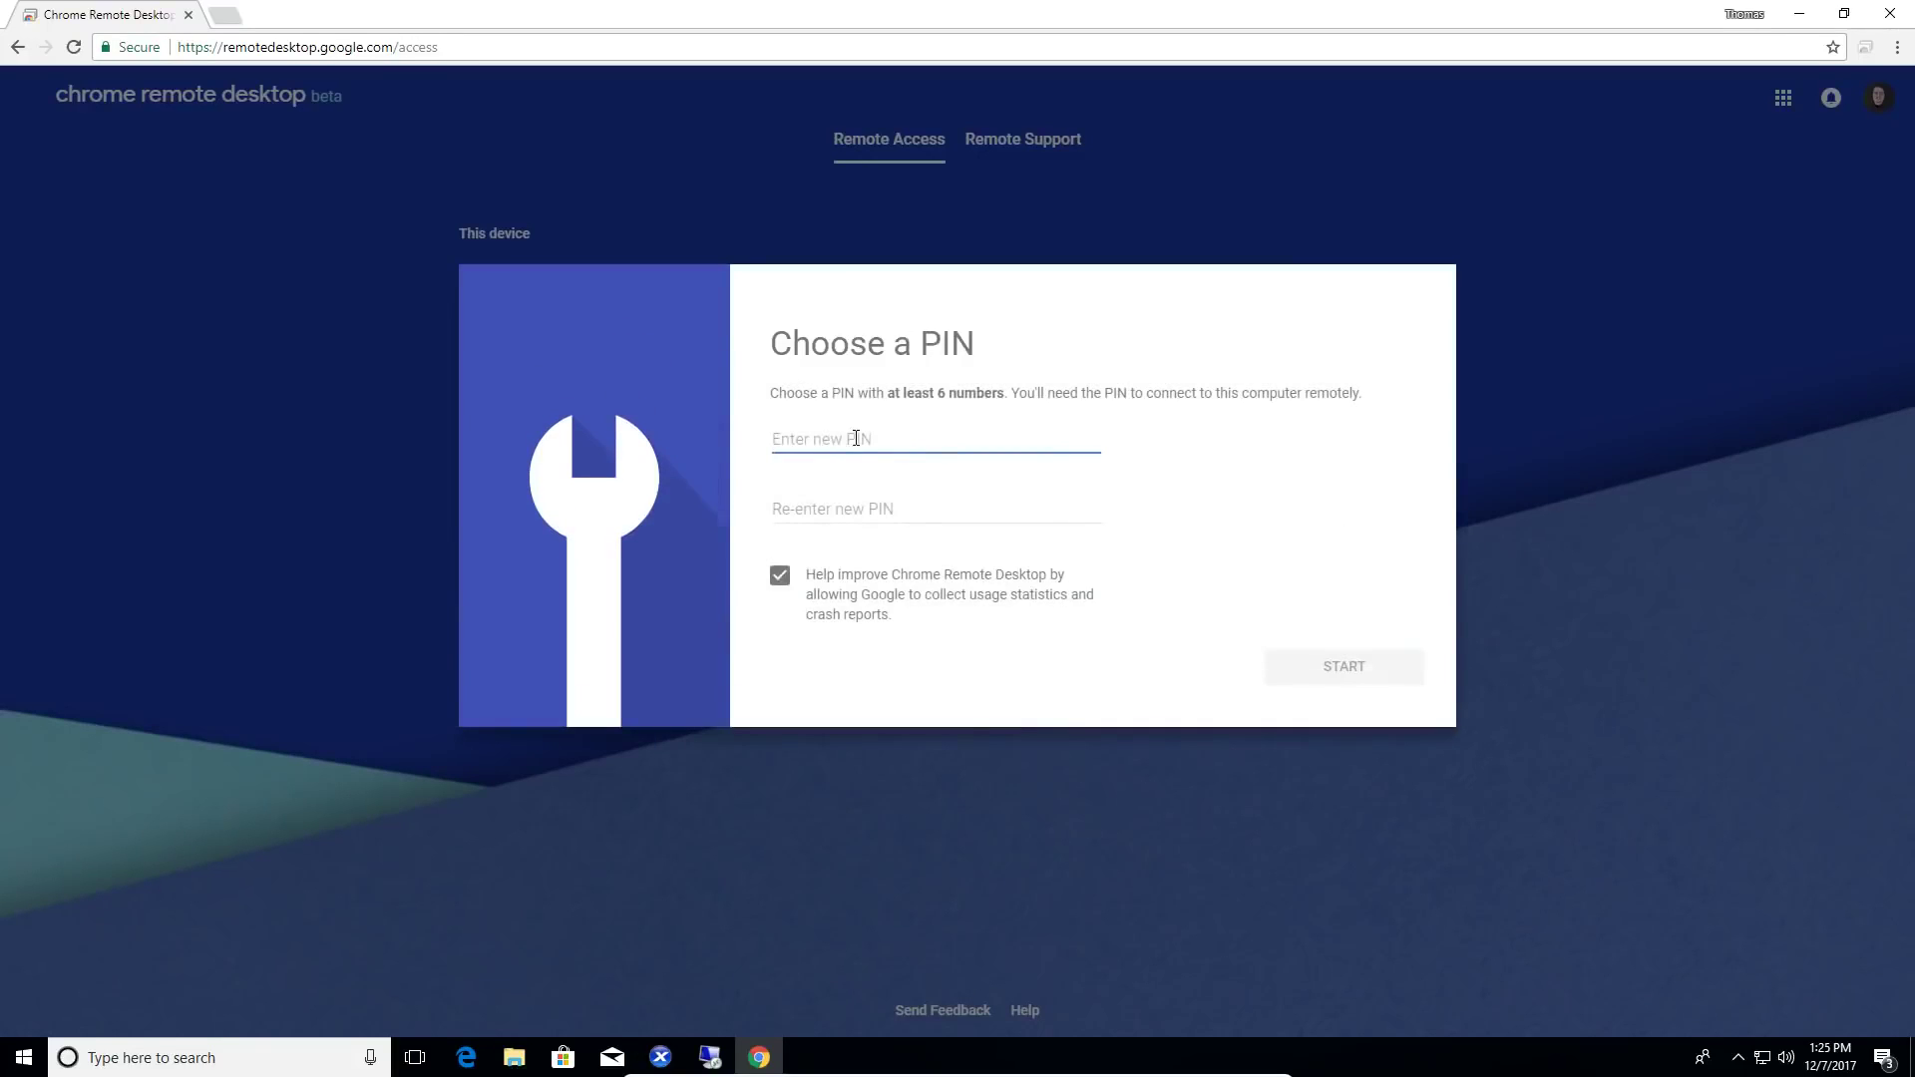
- Enter and confirm a six-digit PIN, then start remote access and approve the host service prompt
{"action": "type", "text": "123456"}
{"action": "key", "text": "Tab"}
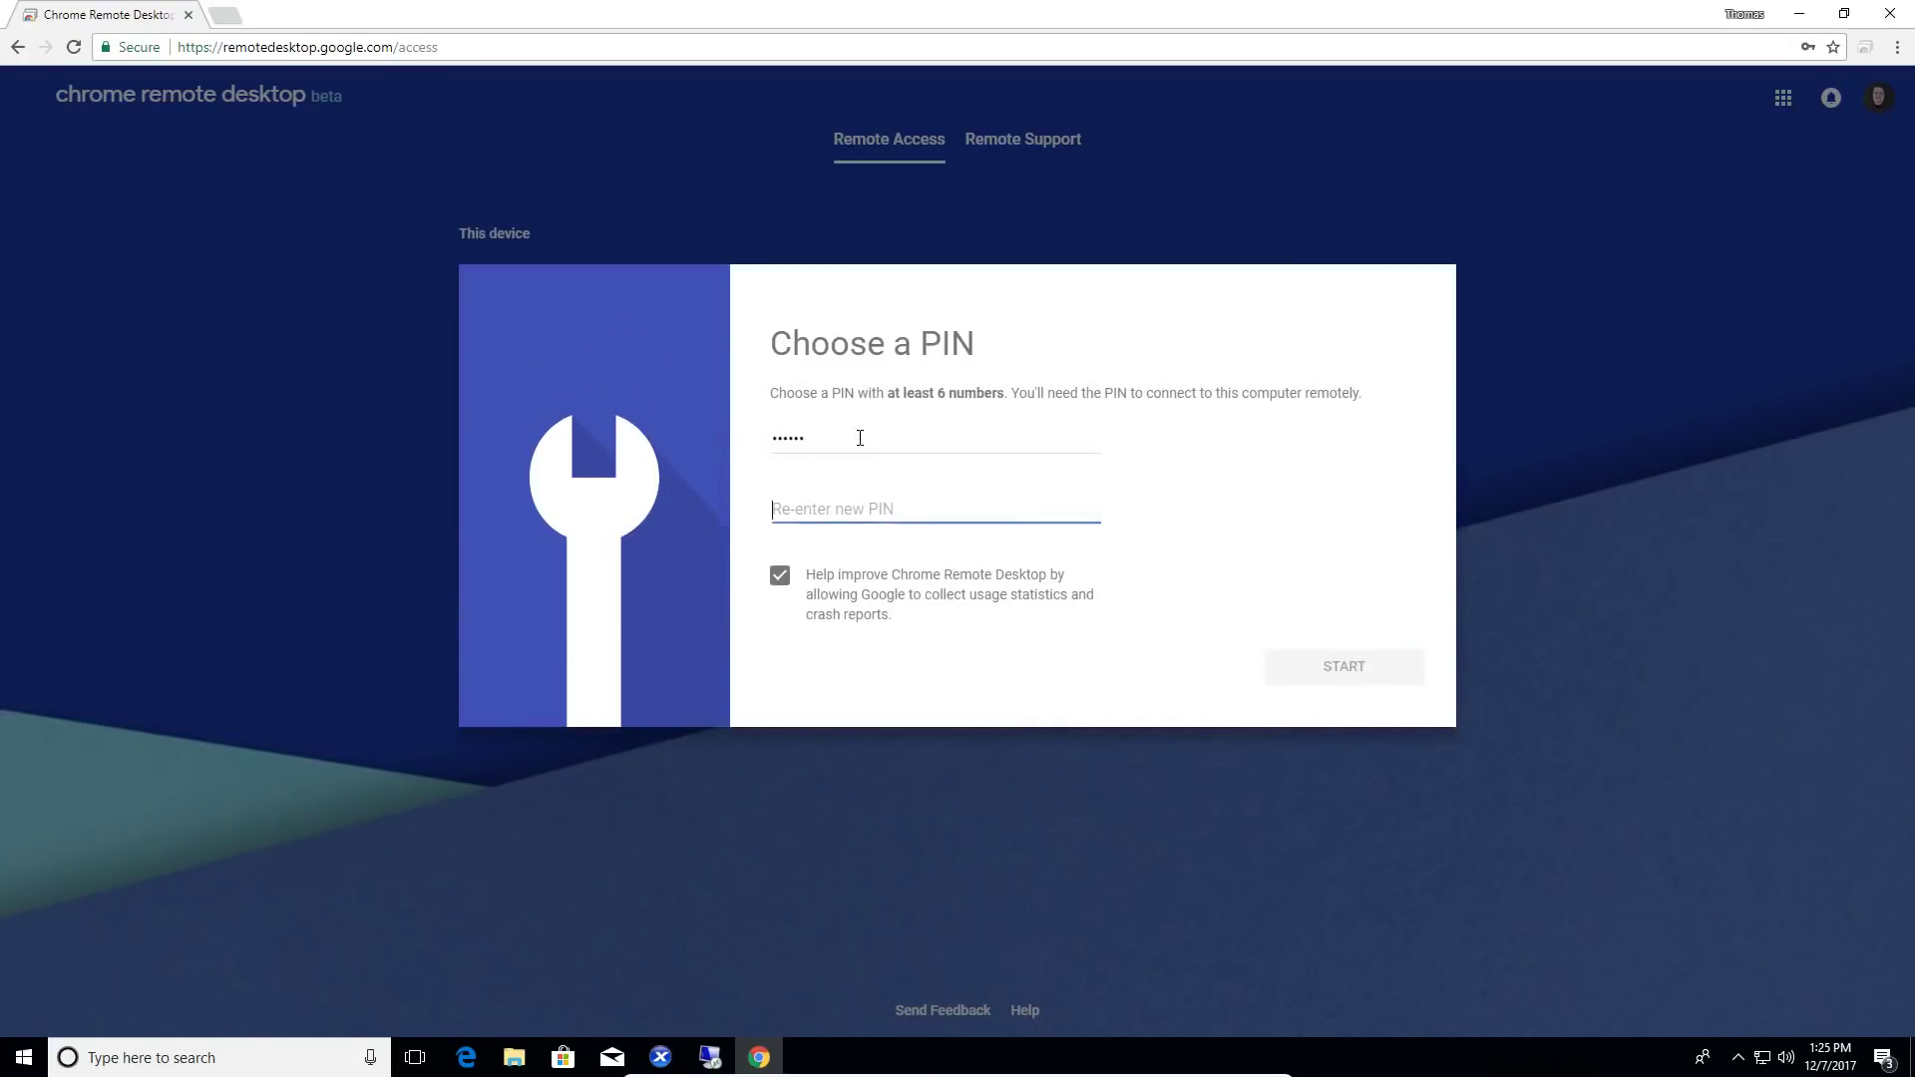
{"action": "type", "text": "123456"}
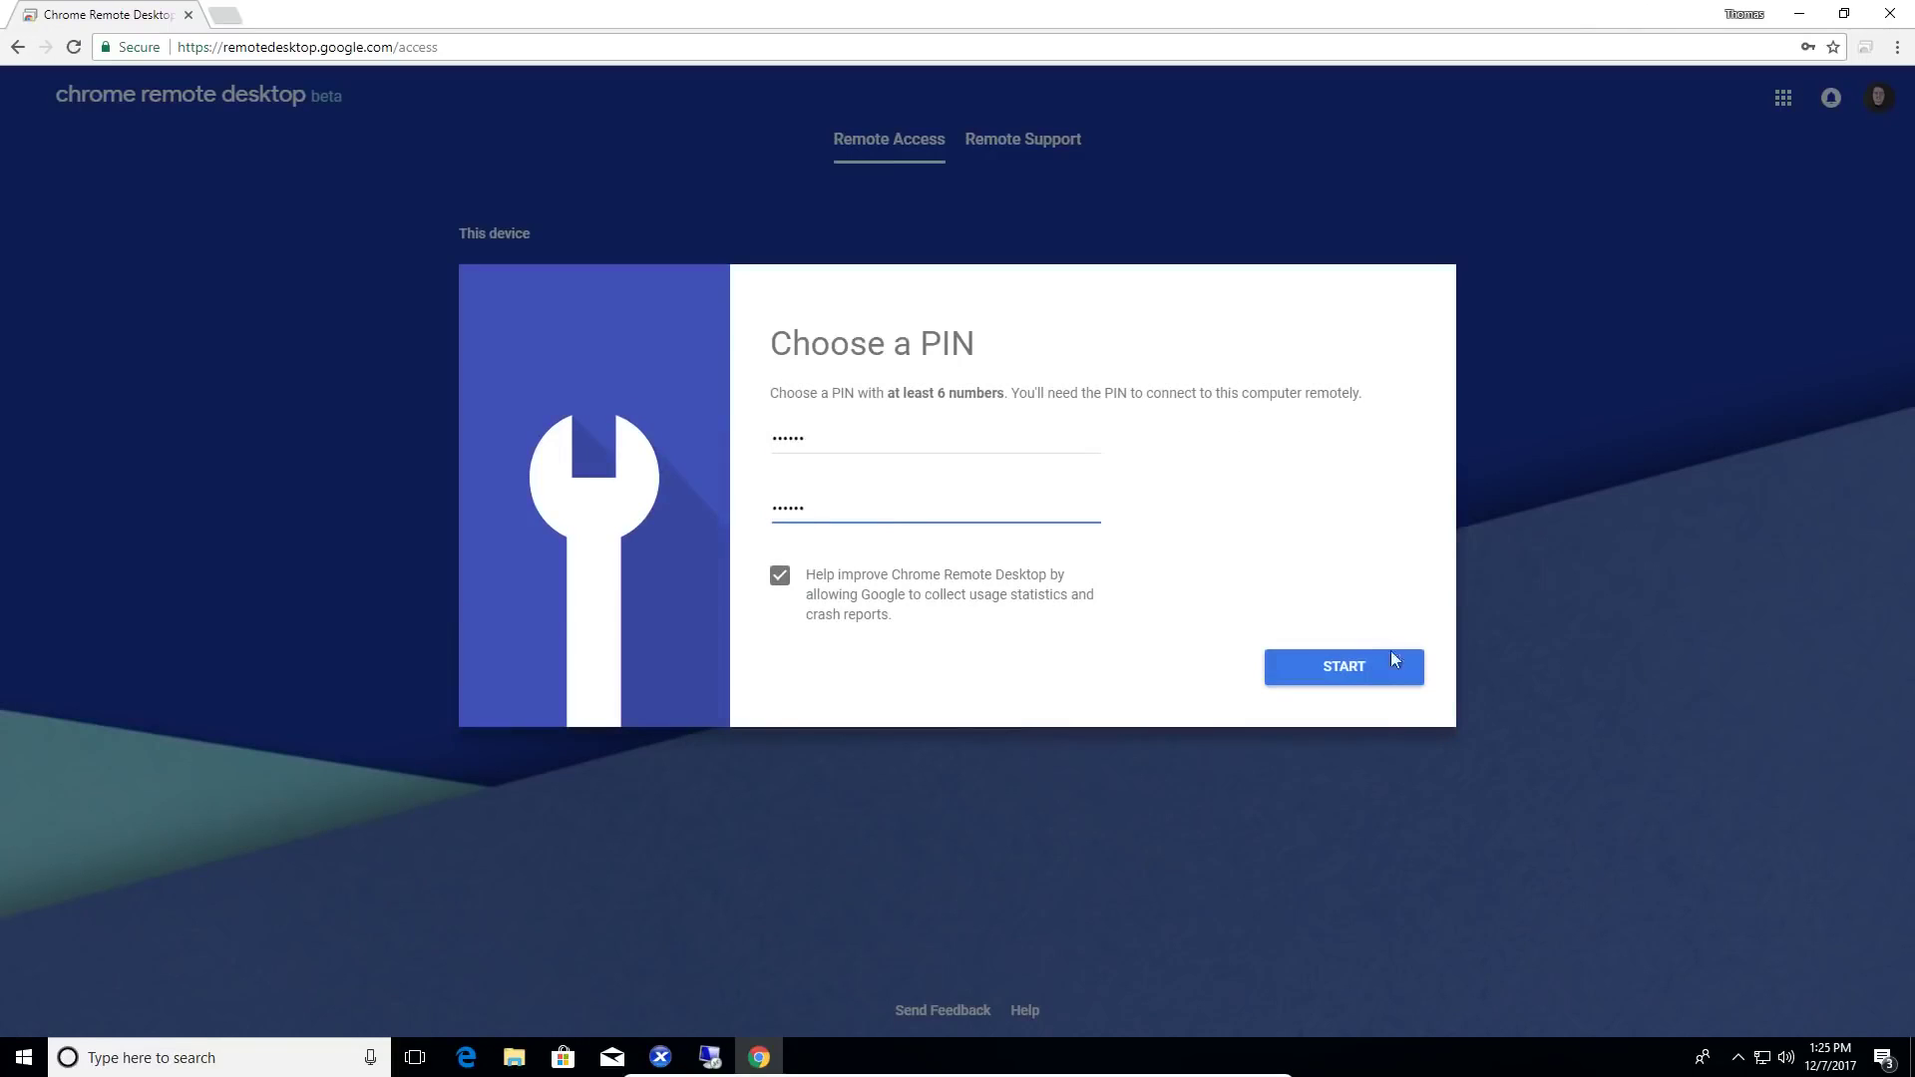
{"action": "left_click", "coordinate": [1388, 666]}
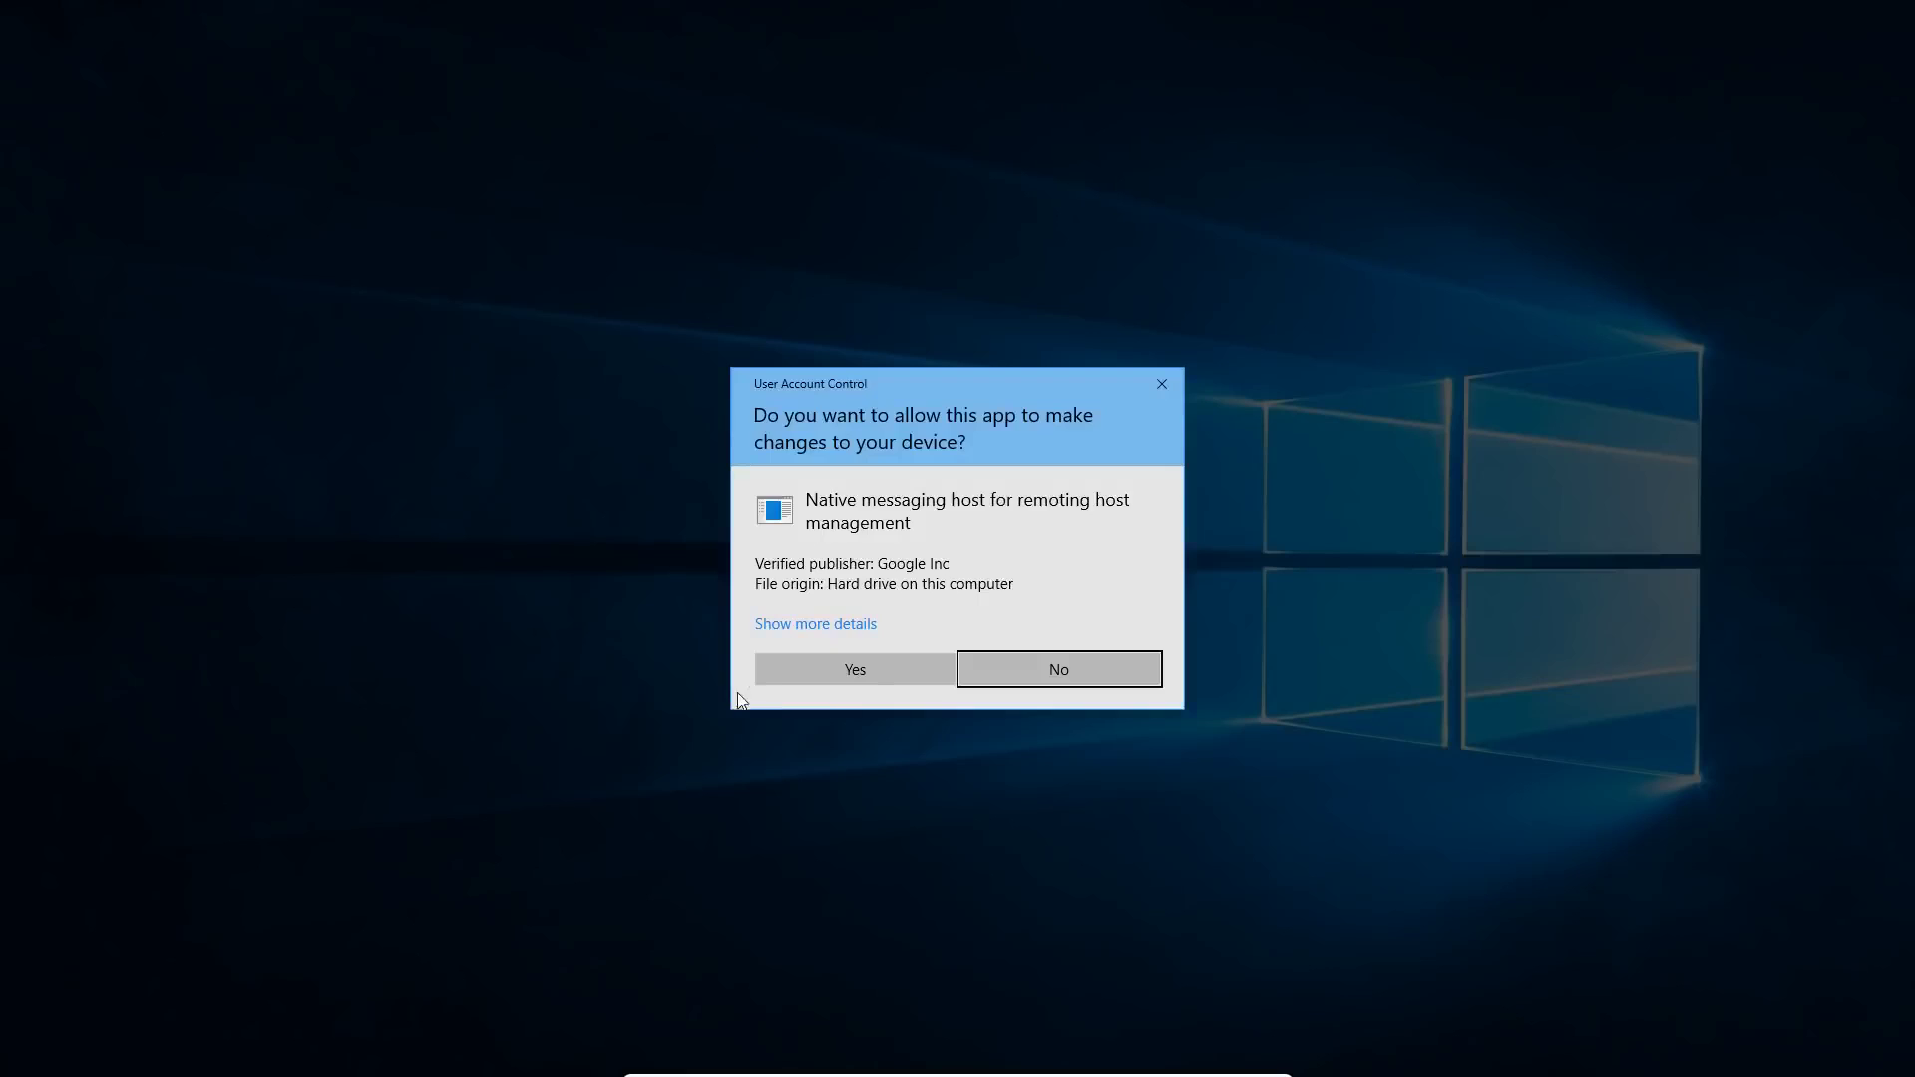
{"action": "left_click", "coordinate": [810, 667]}
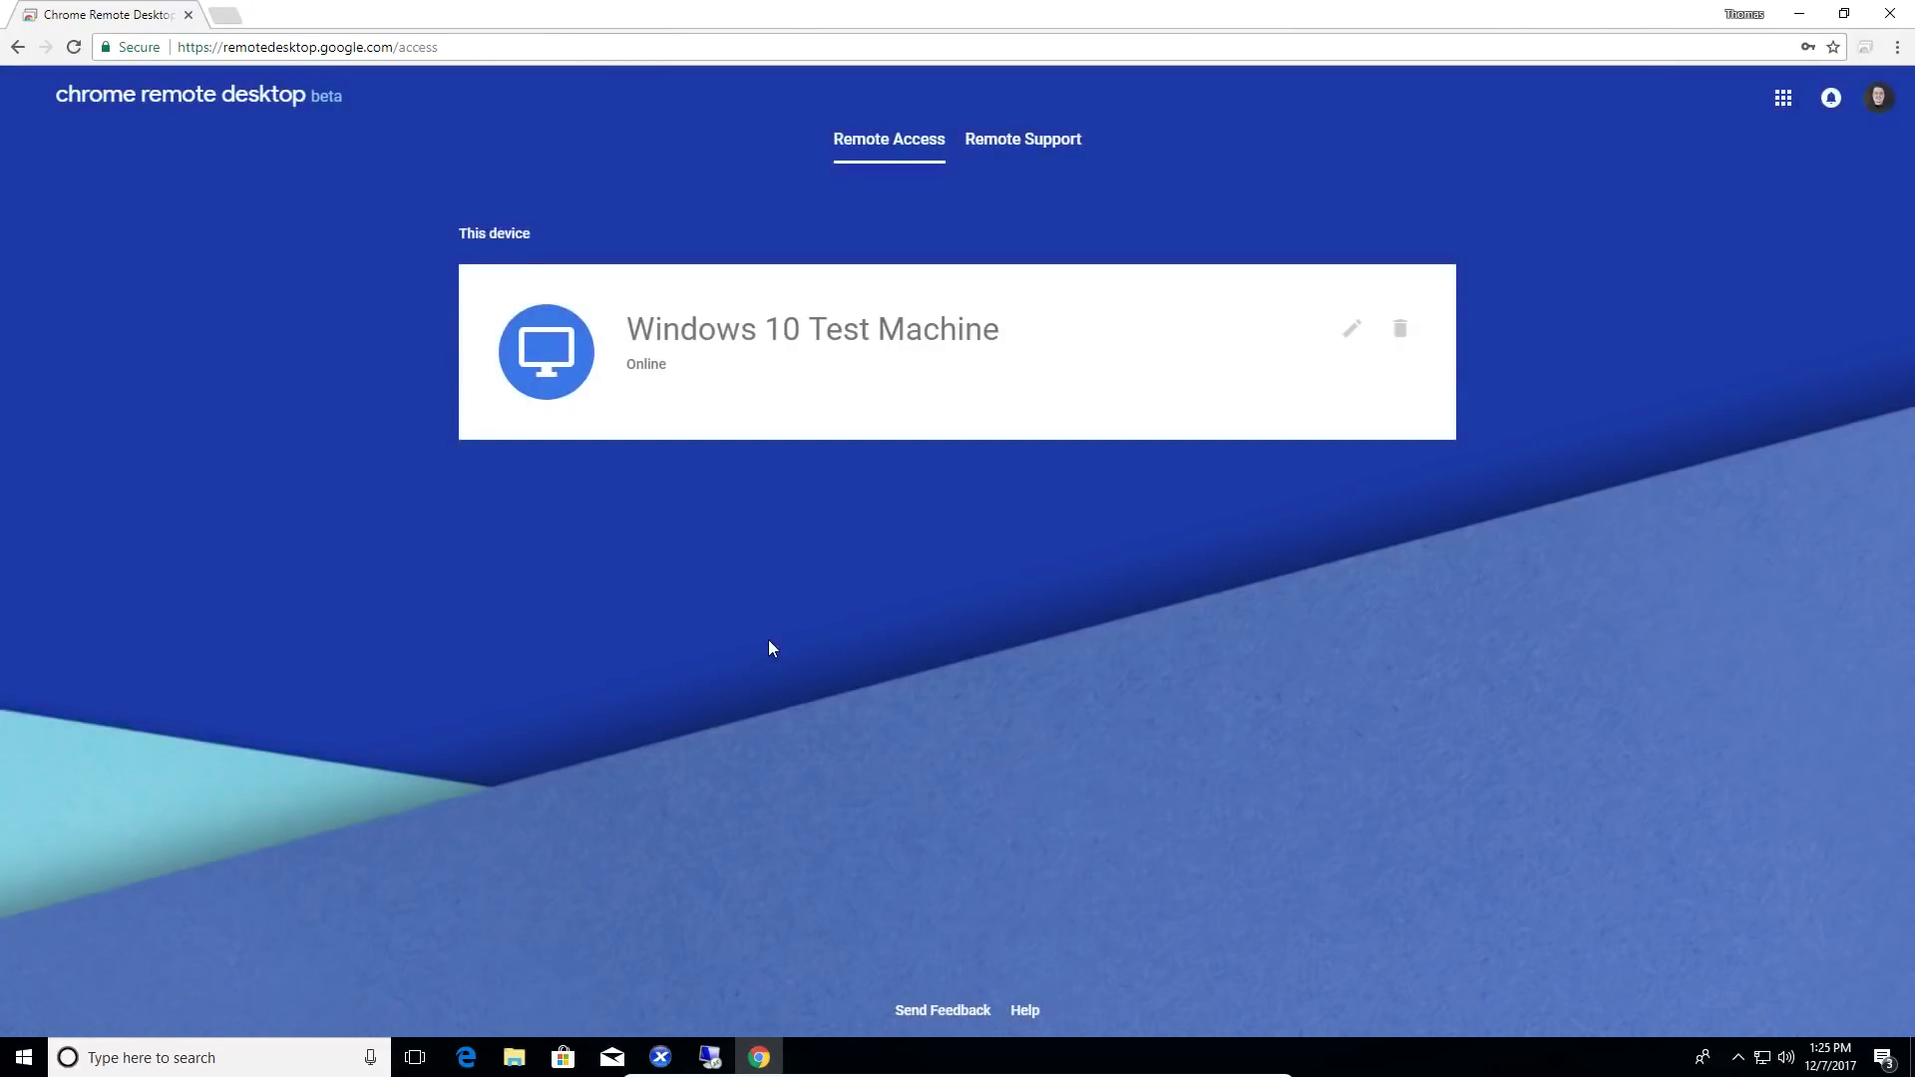
- Close Chrome on Windows and move the Linux Chrome Remote Desktop window onto the middle monitor
{"action": "left_click", "coordinate": [1889, 14]}
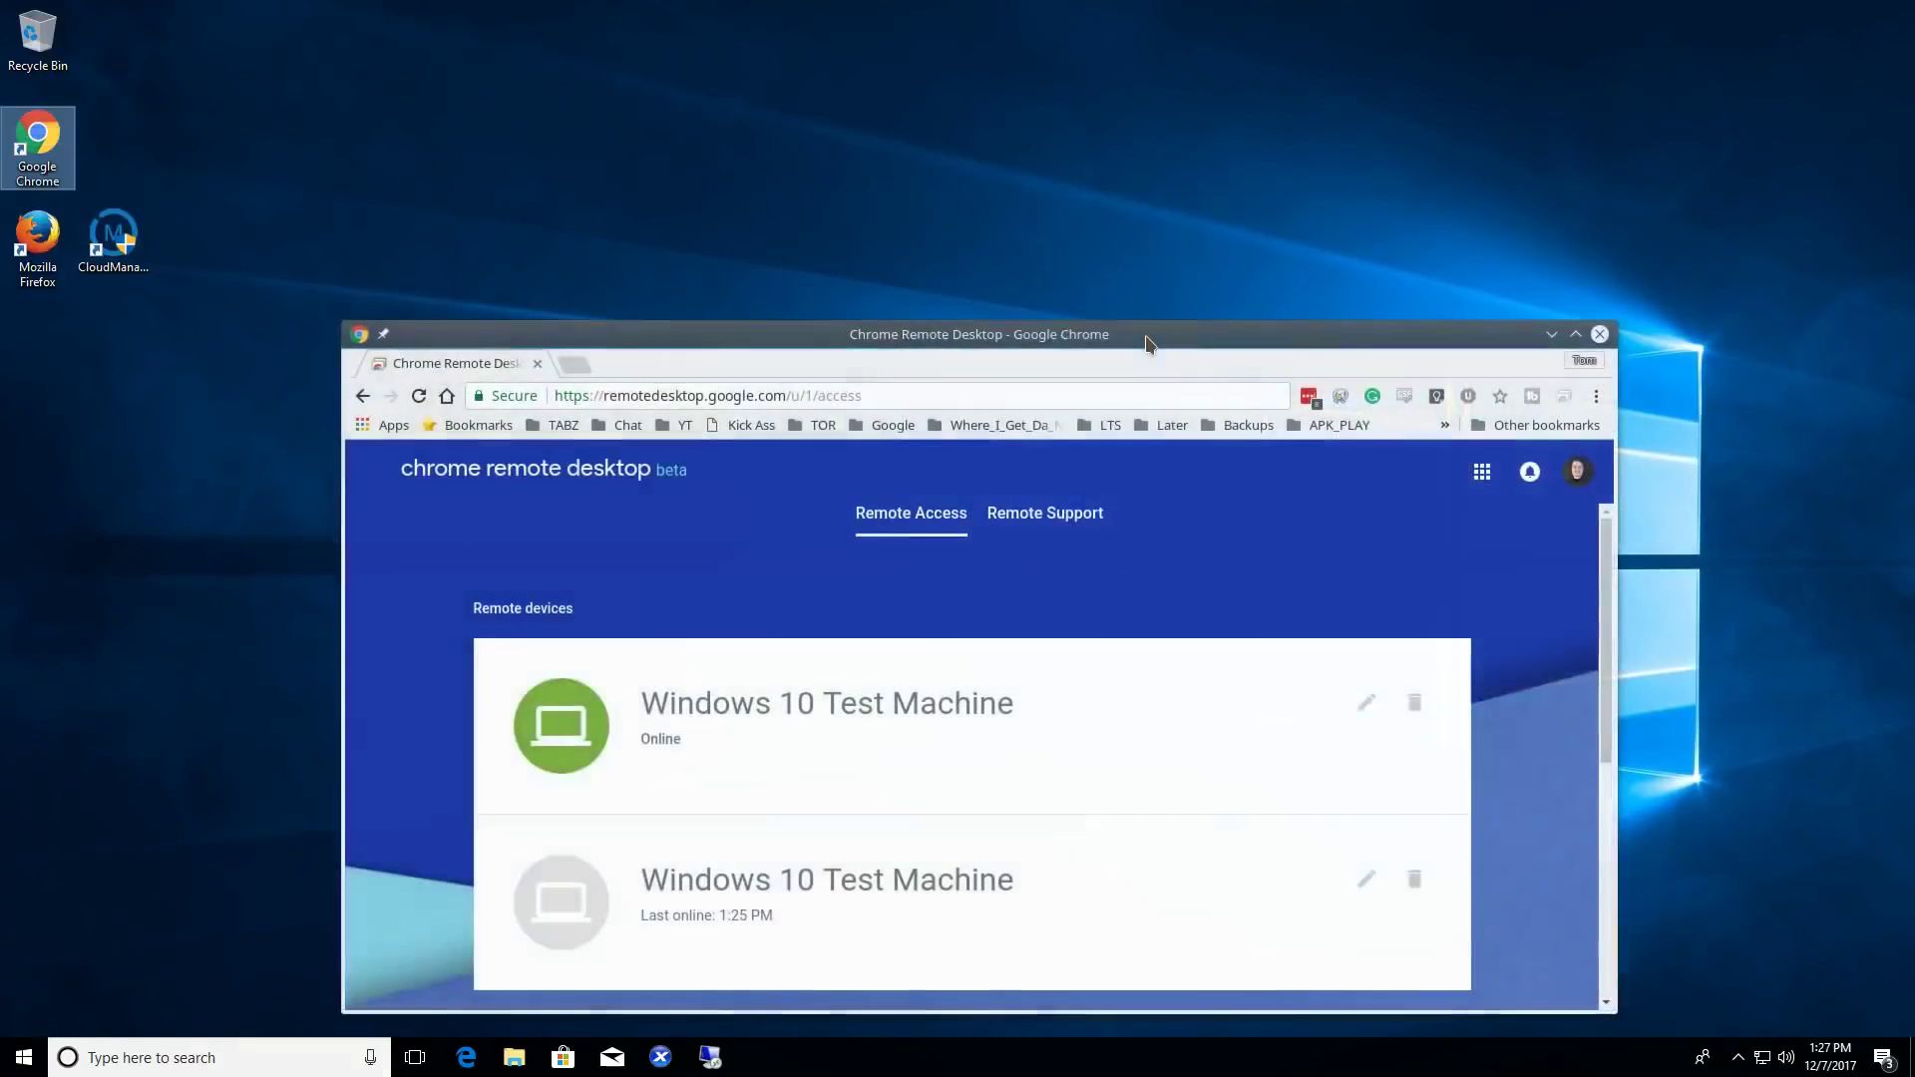
{"action": "left_click_drag", "start_coordinate": [1146, 335], "coordinate": [1046, 109]}
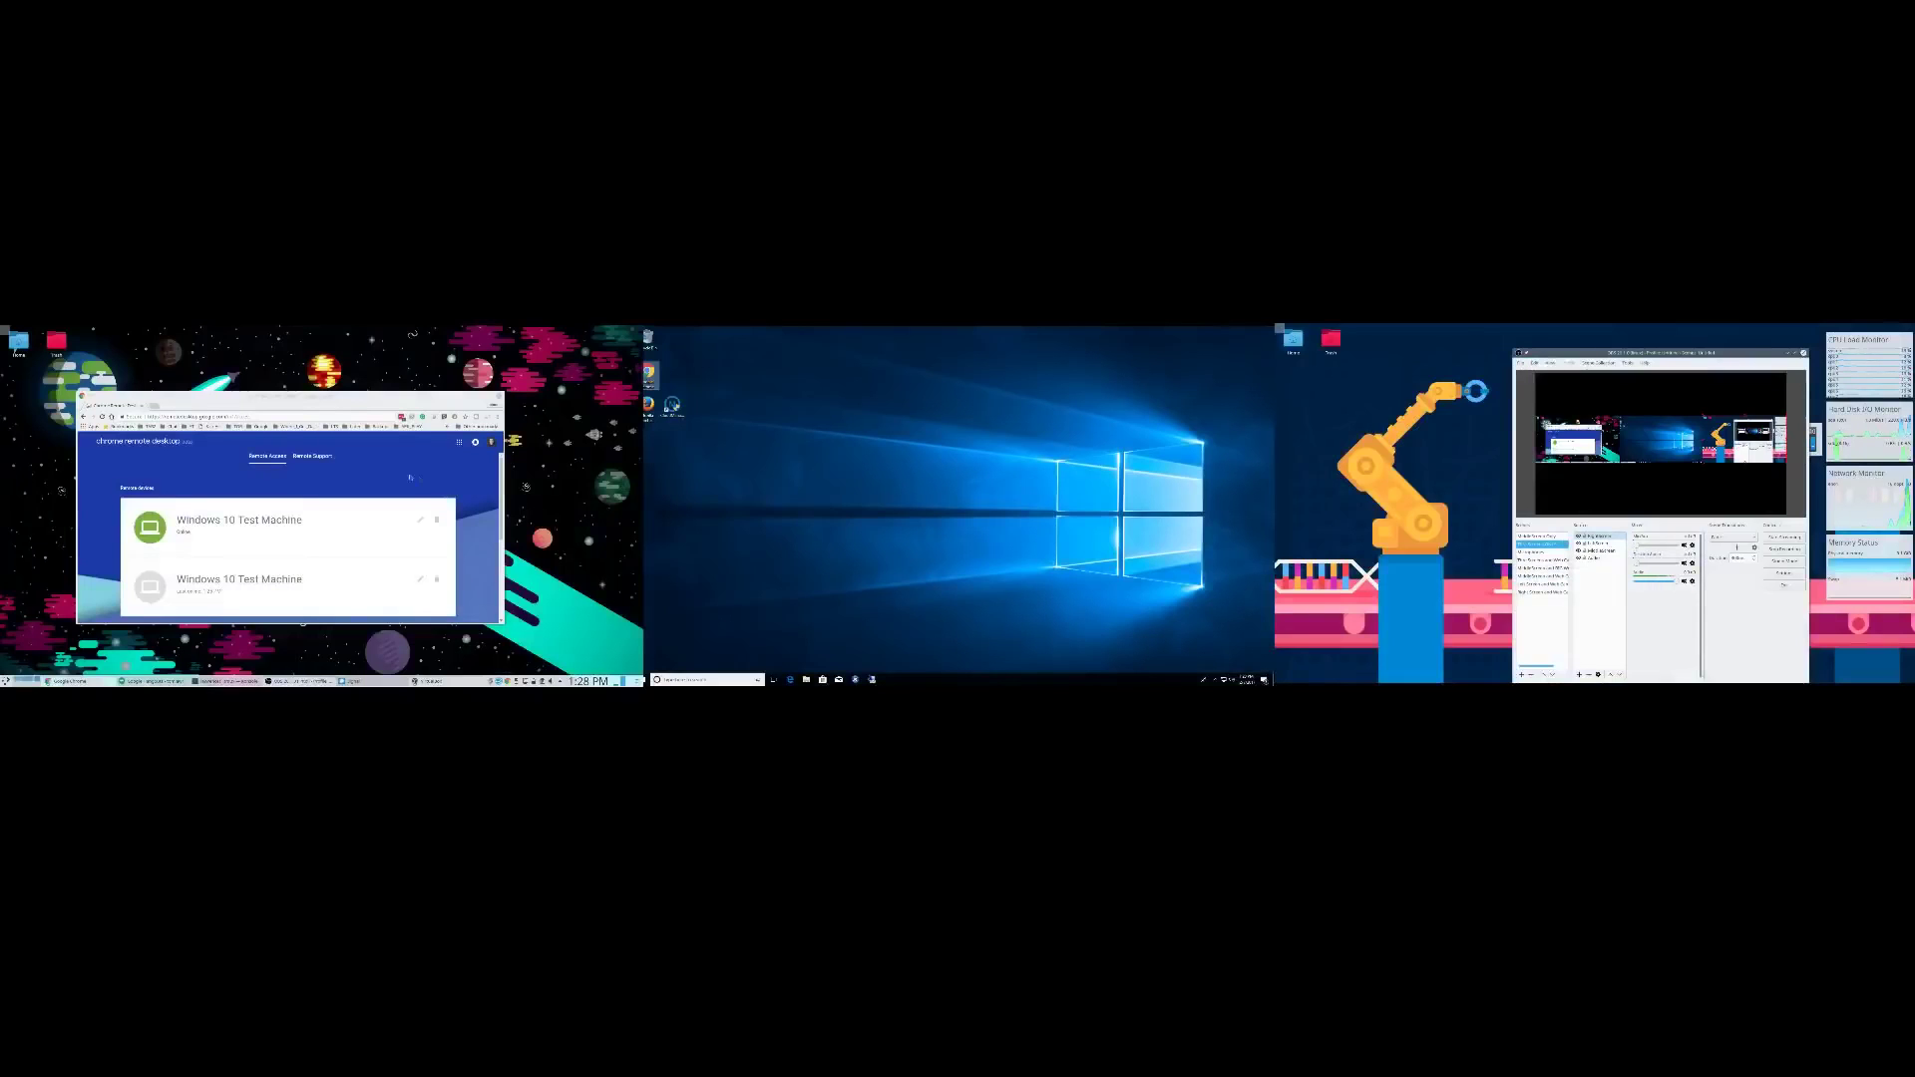
{"action": "left_click_drag", "start_coordinate": [279, 398], "coordinate": [874, 388]}
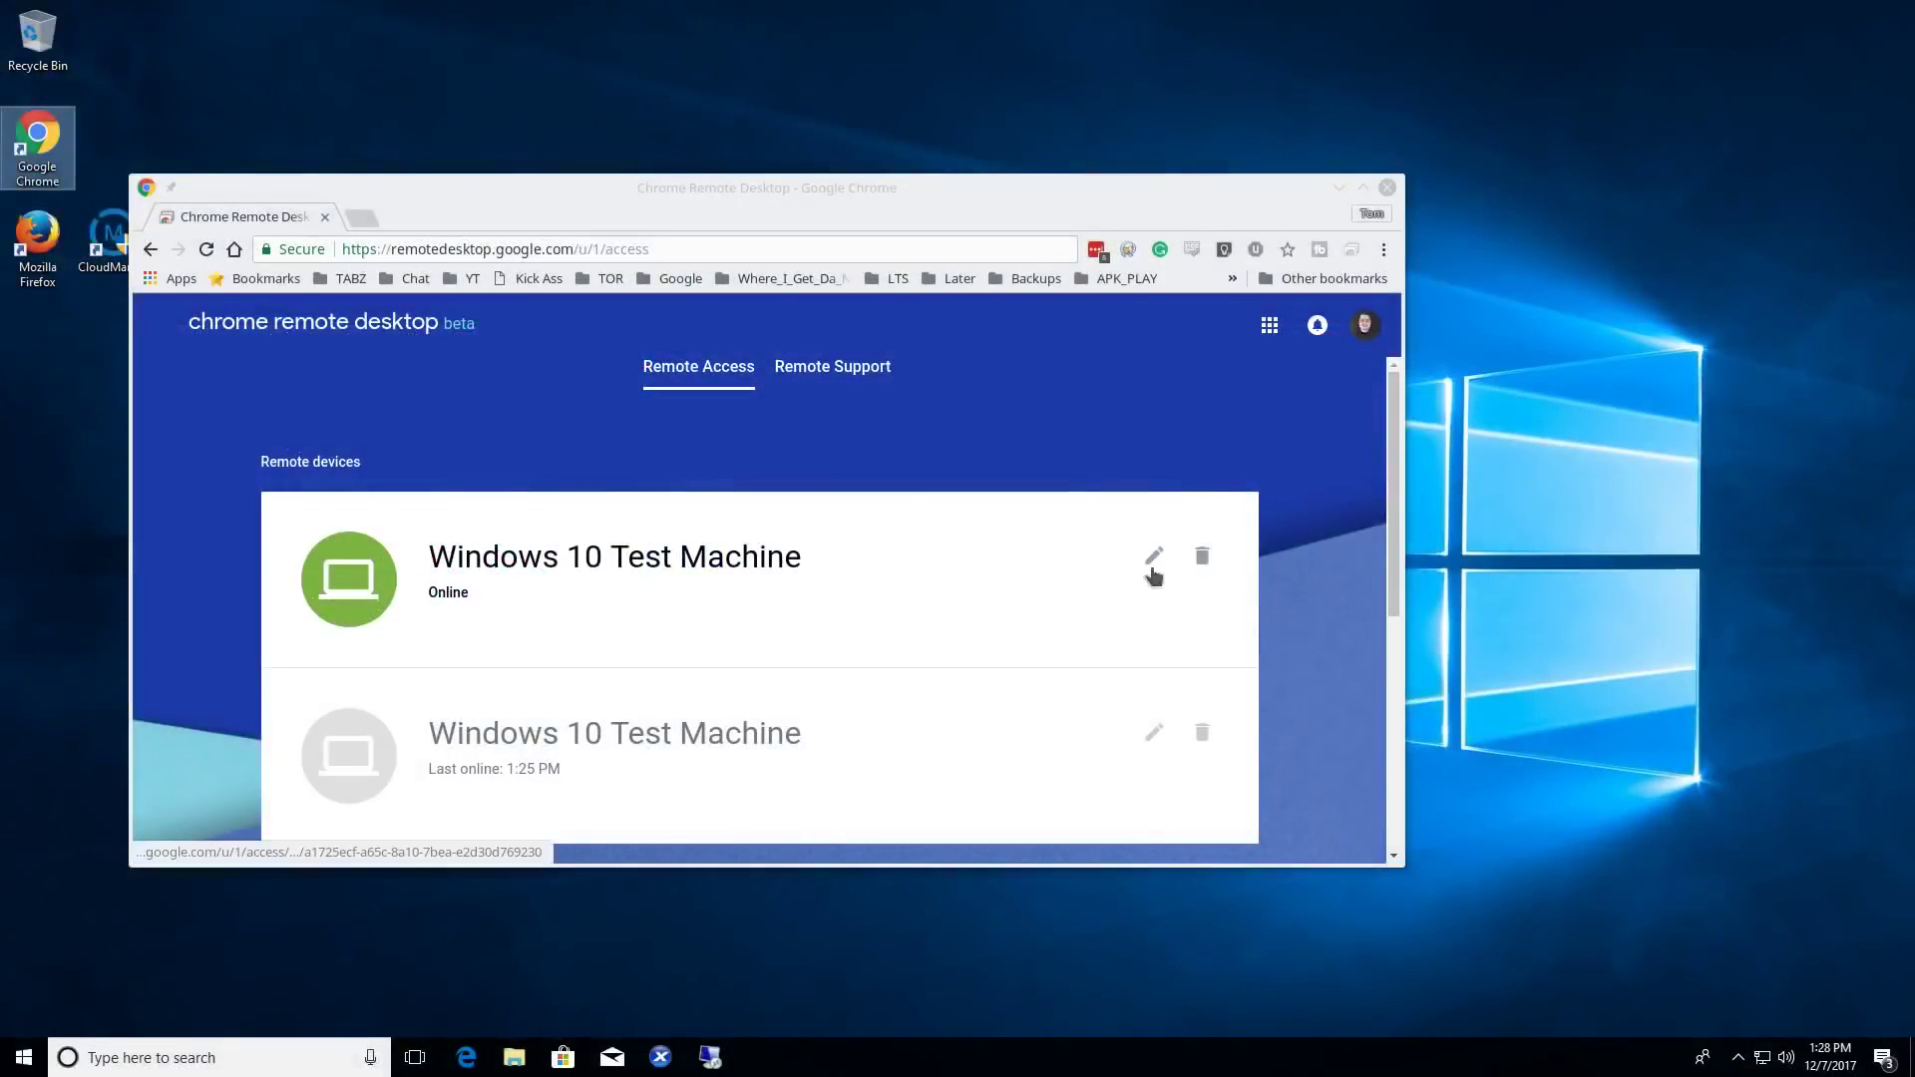
- Connect to Windows 10 Test Machine with its PIN, decline the password update, and shift the window right
{"action": "left_click", "coordinate": [676, 565]}
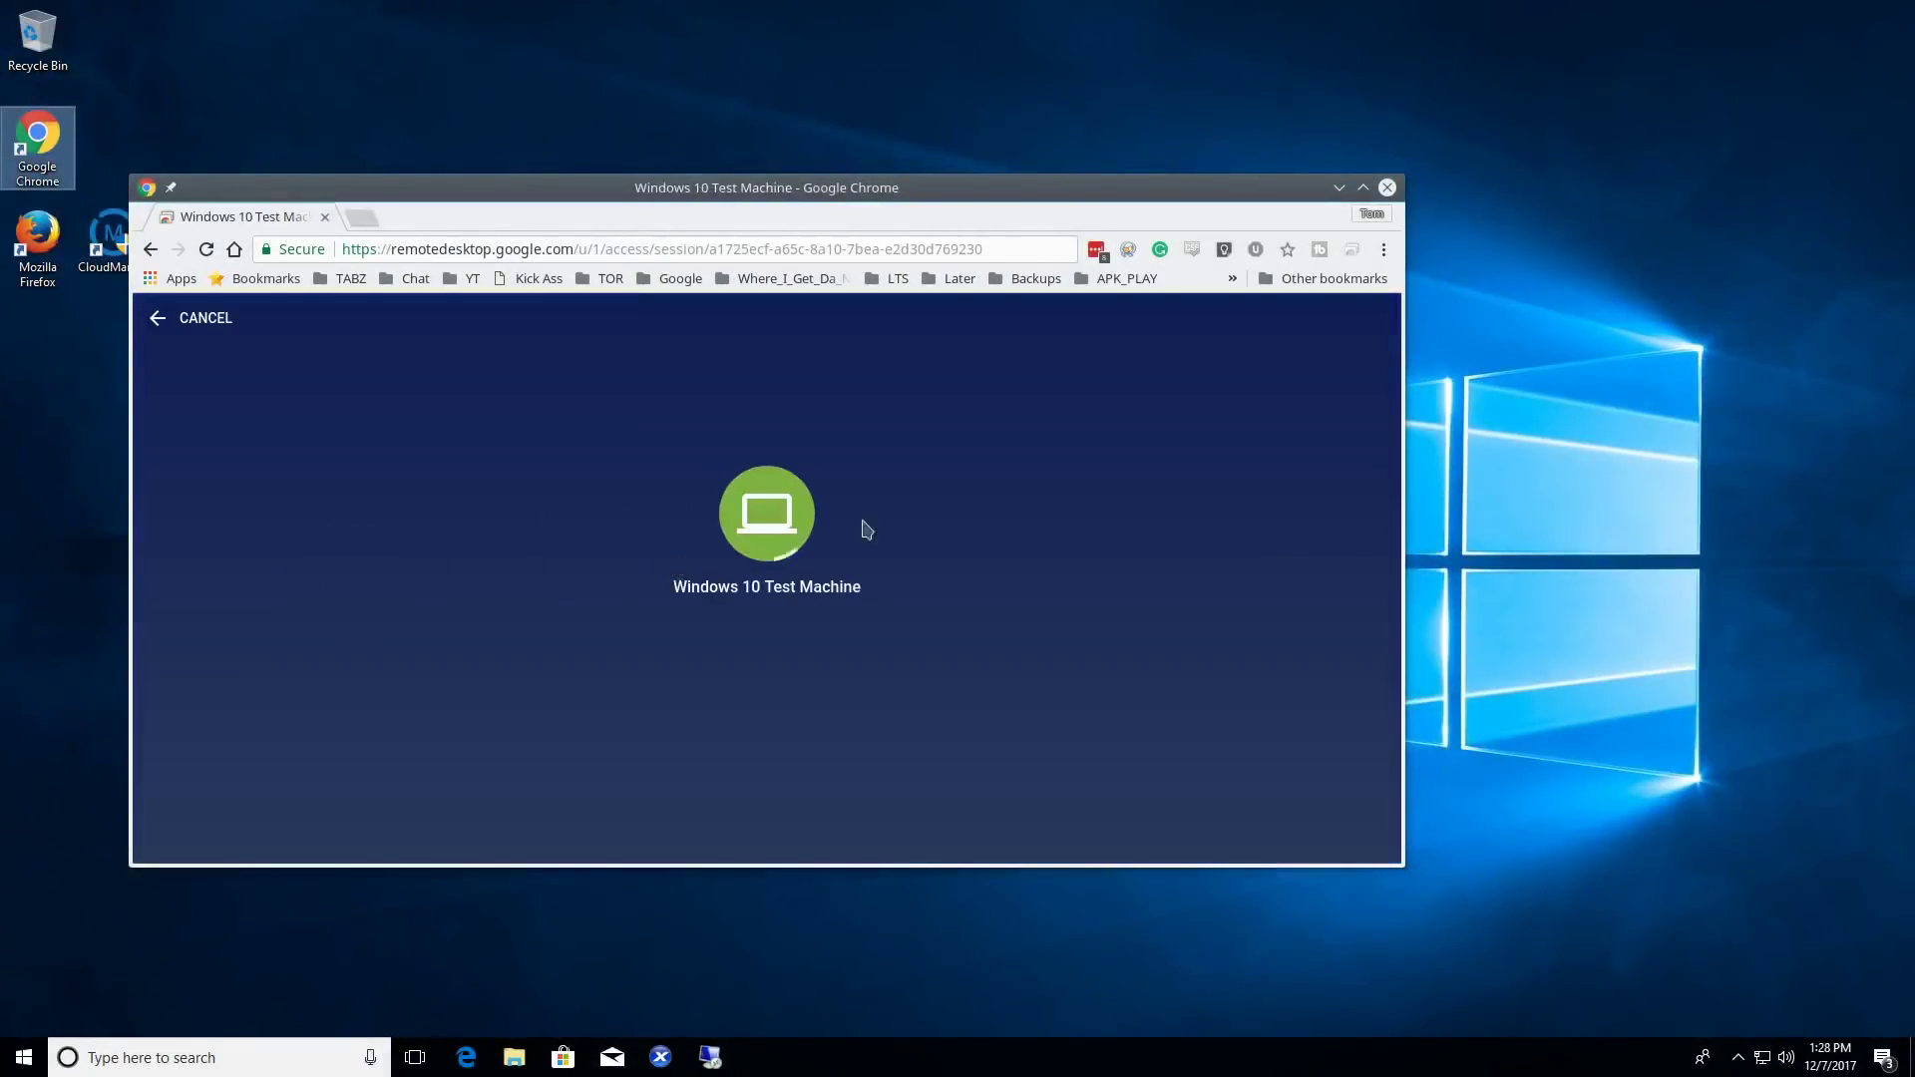
{"action": "type", "text": "••••••"}
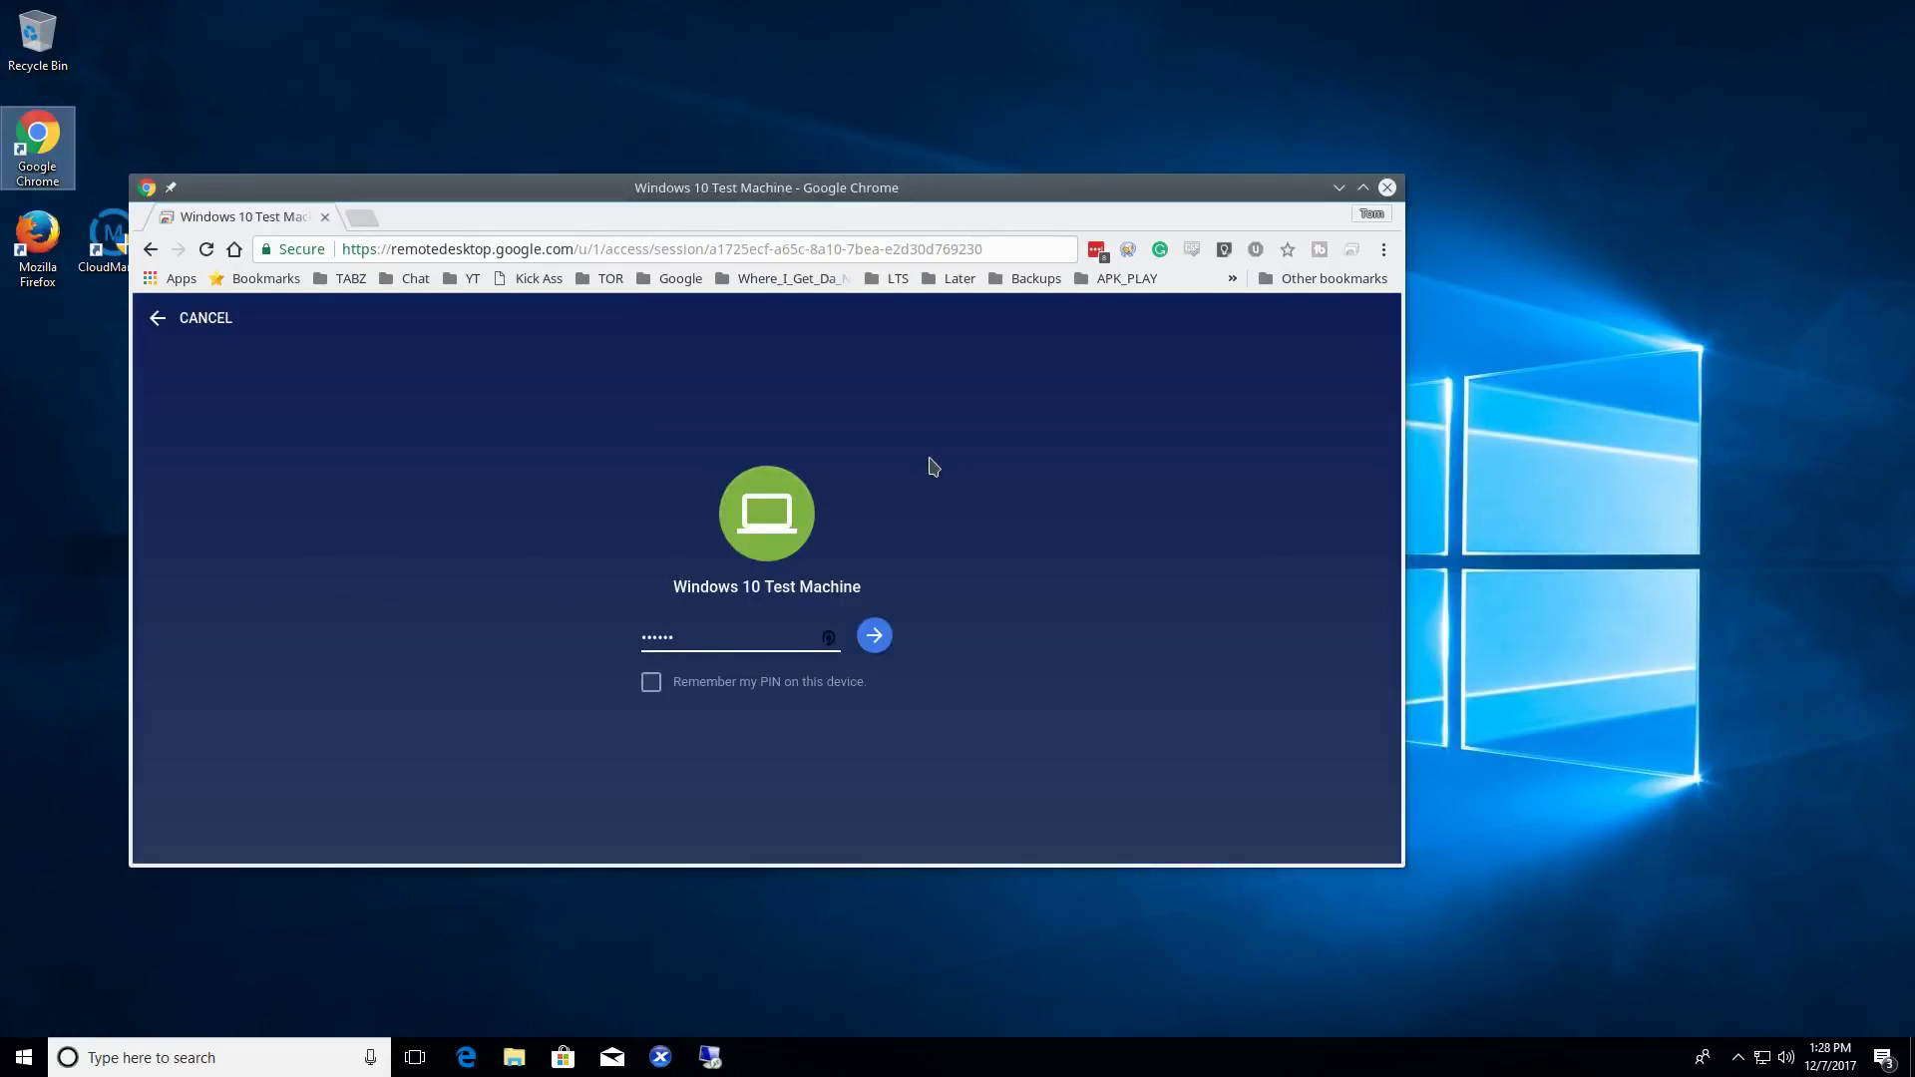
{"action": "key", "text": "Return"}
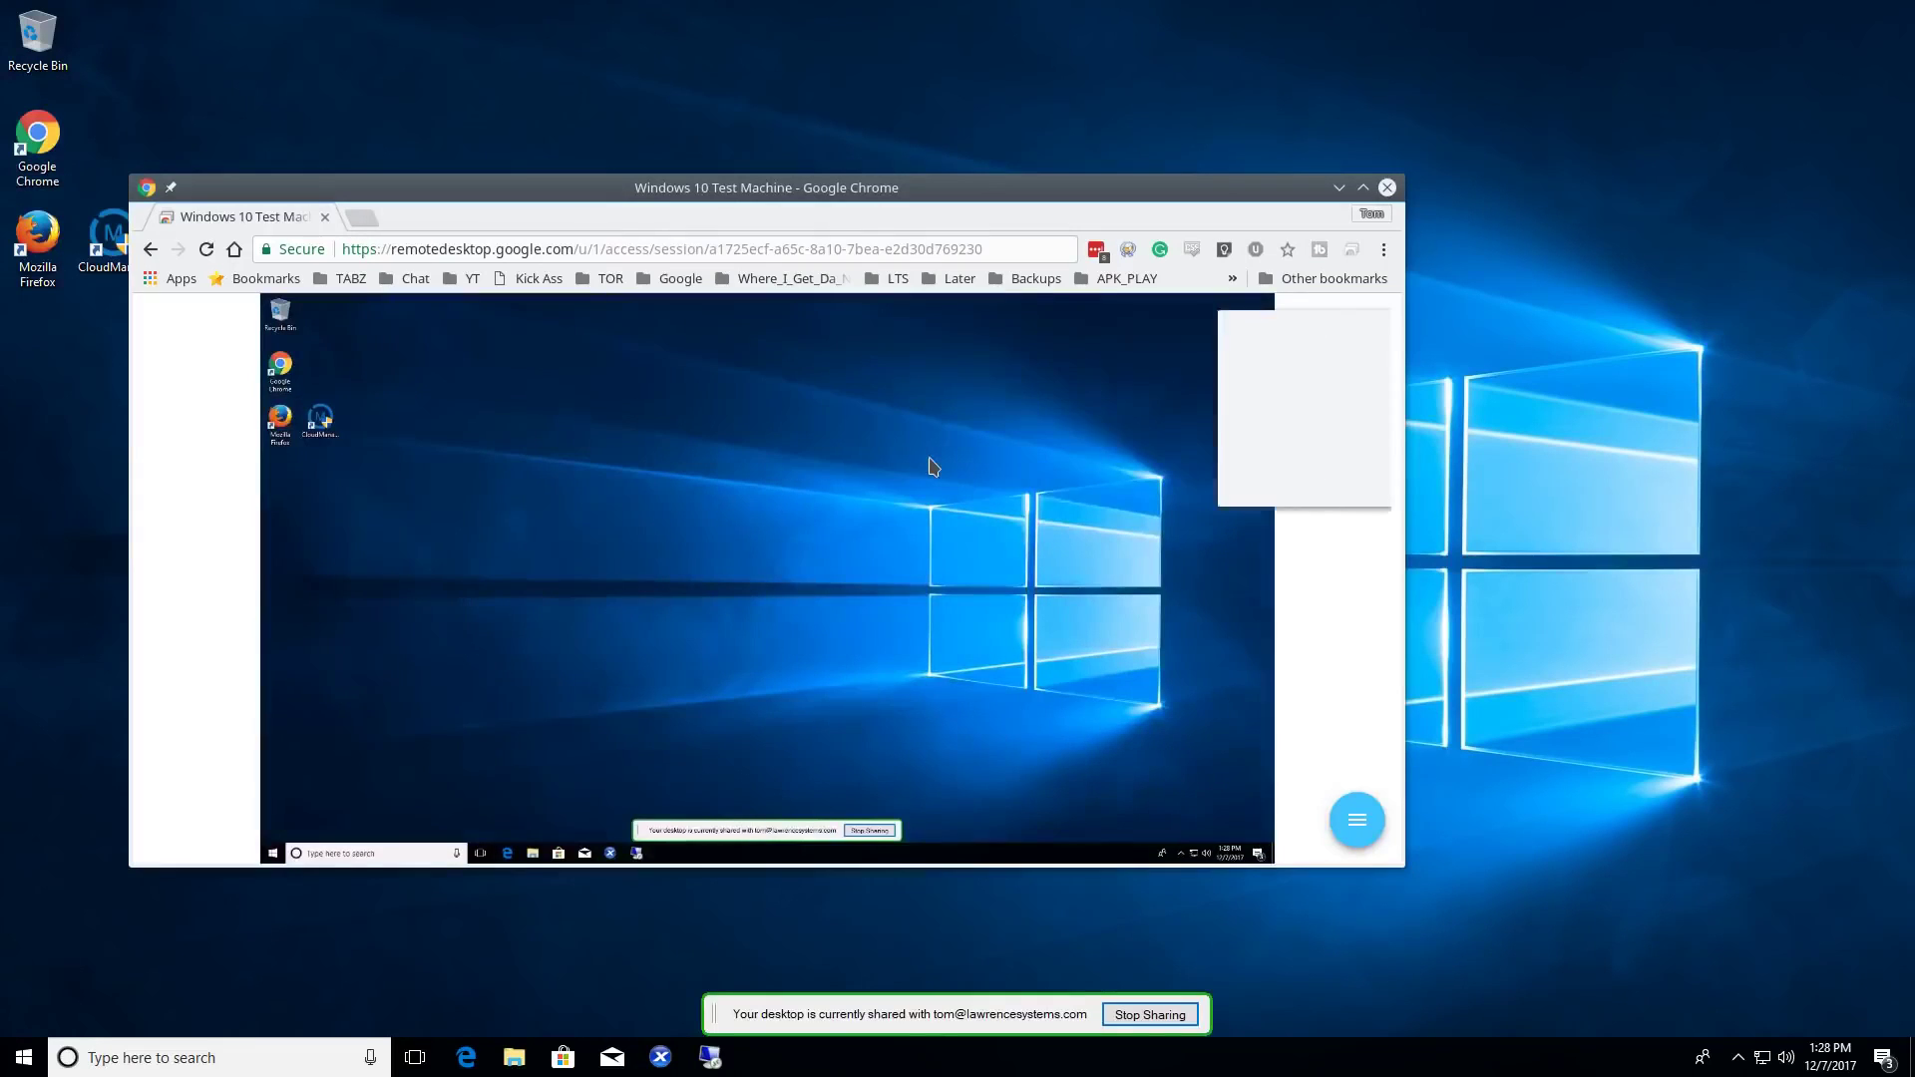
{"action": "left_click", "coordinate": [1239, 480]}
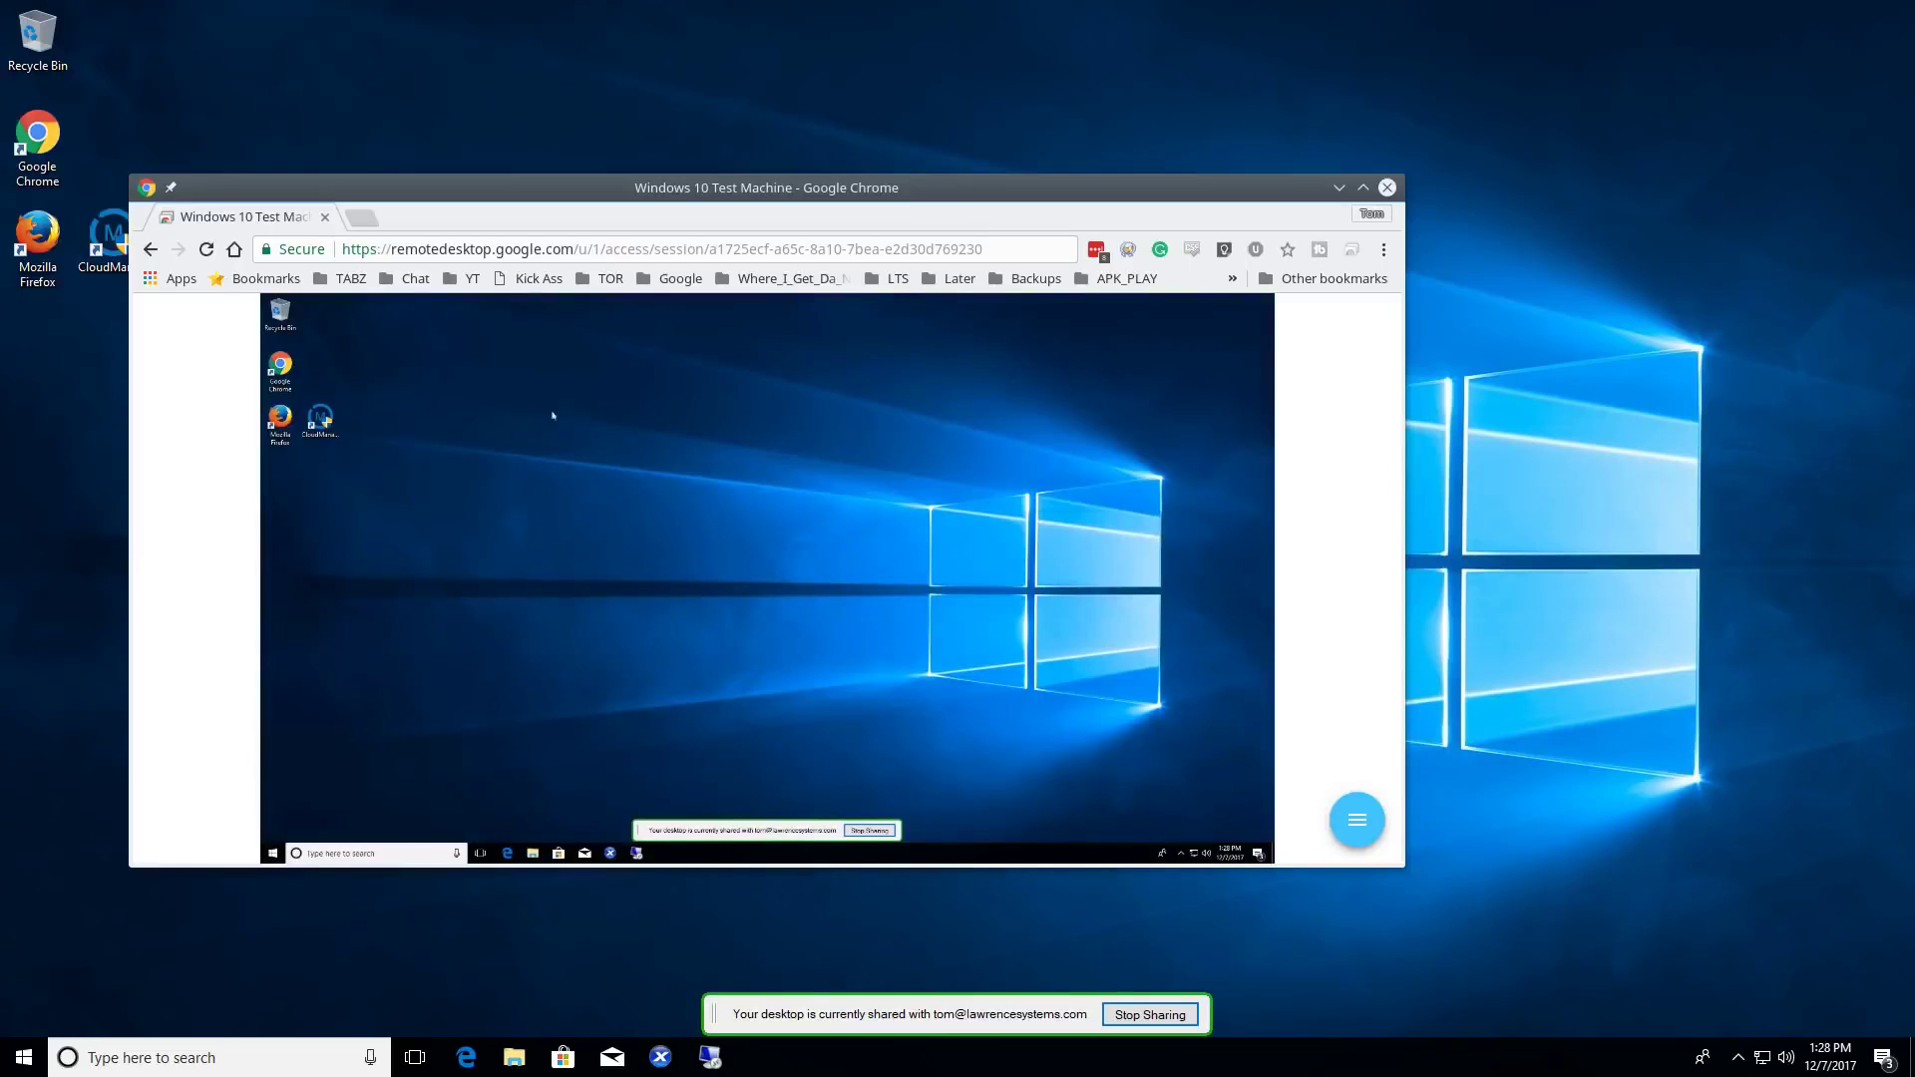
{"action": "left_click_drag", "start_coordinate": [486, 194], "coordinate": [950, 160]}
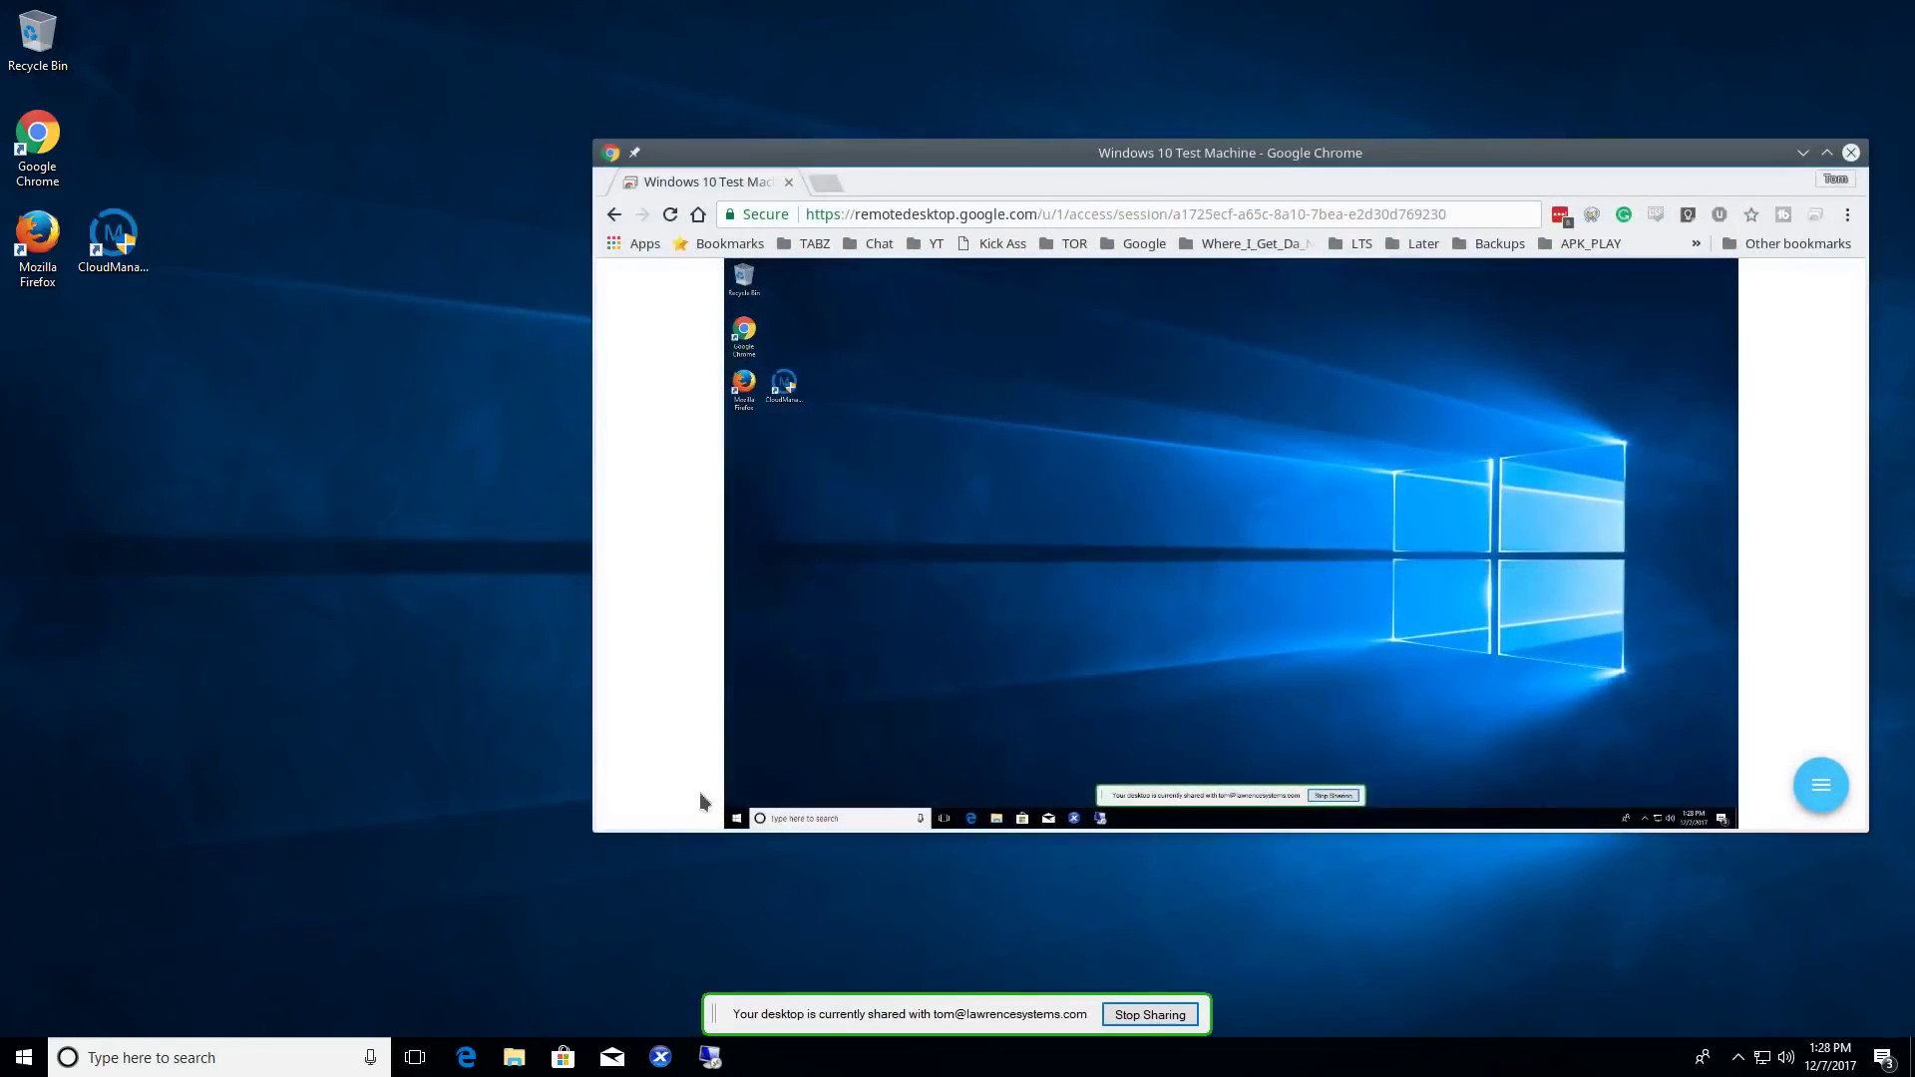
{"action": "key", "text": "super"}
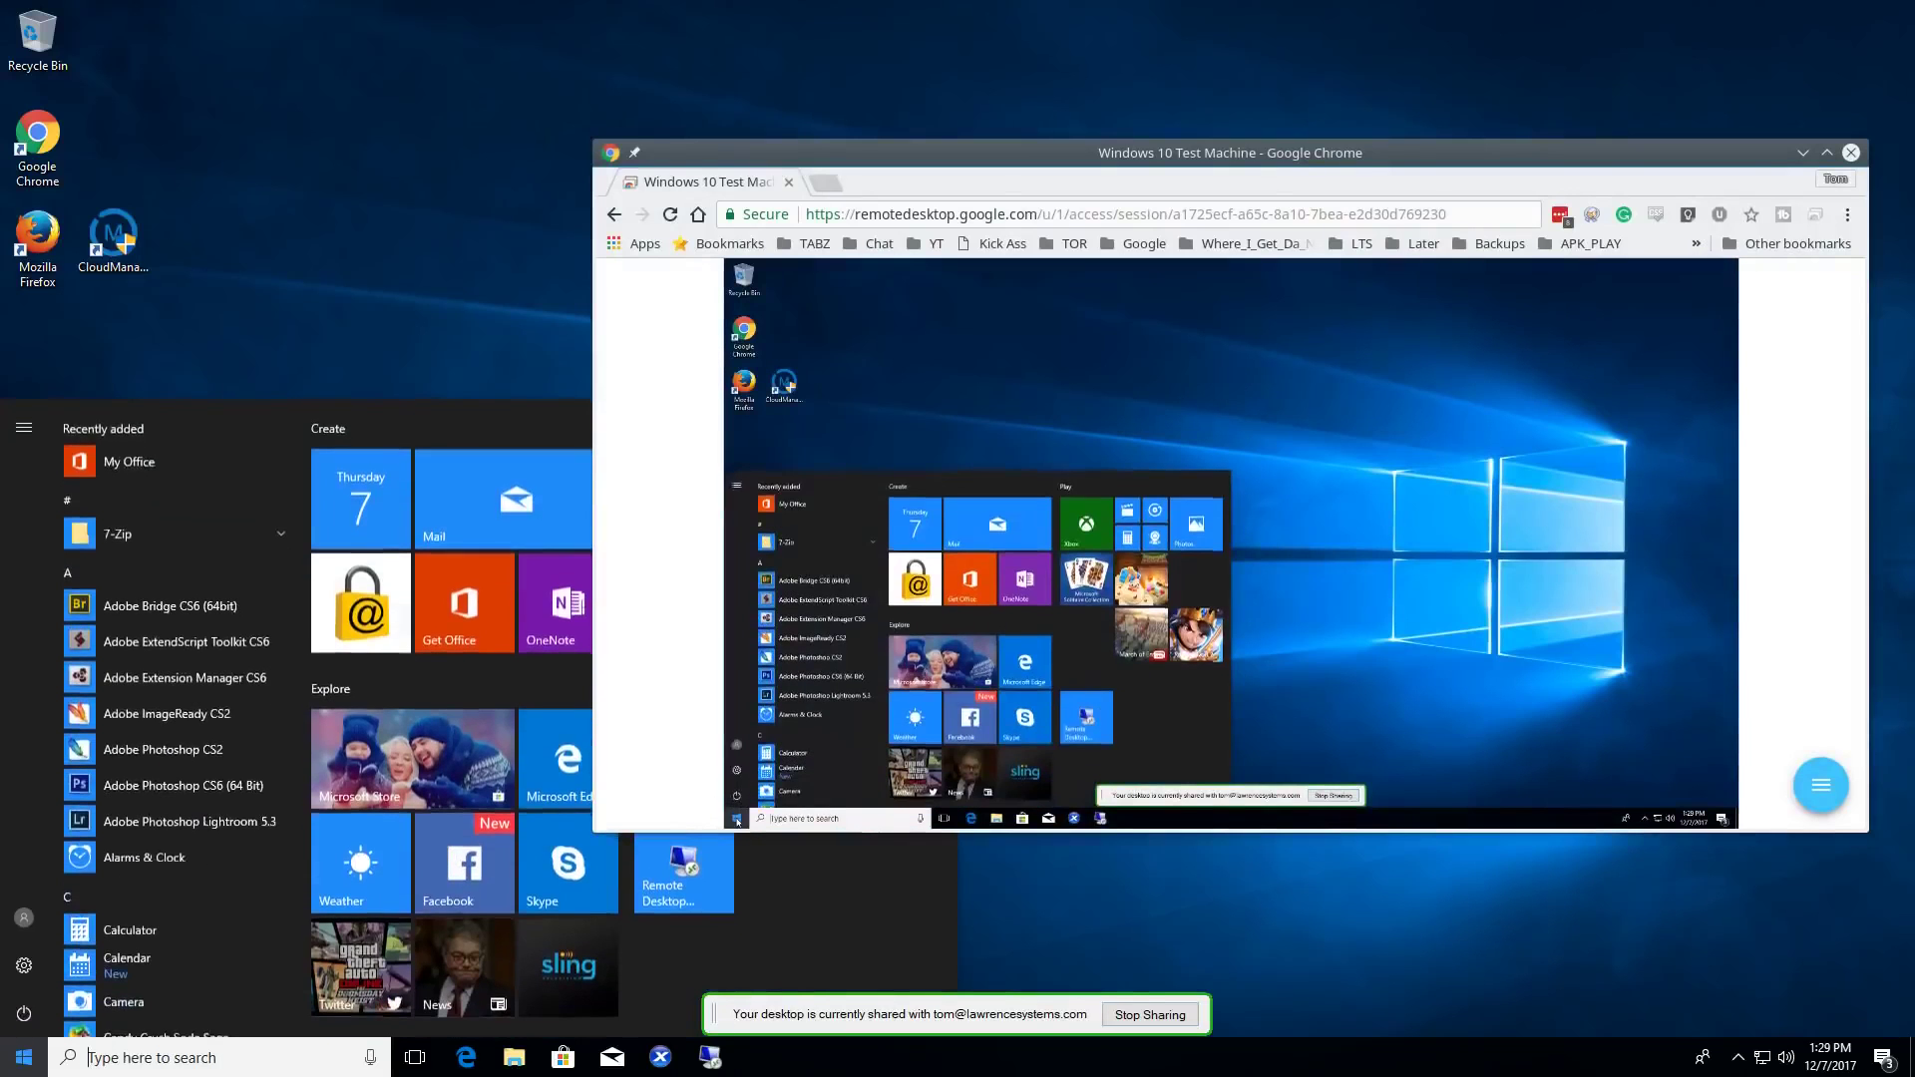
{"action": "key", "text": "super"}
{"action": "key", "text": "super"}
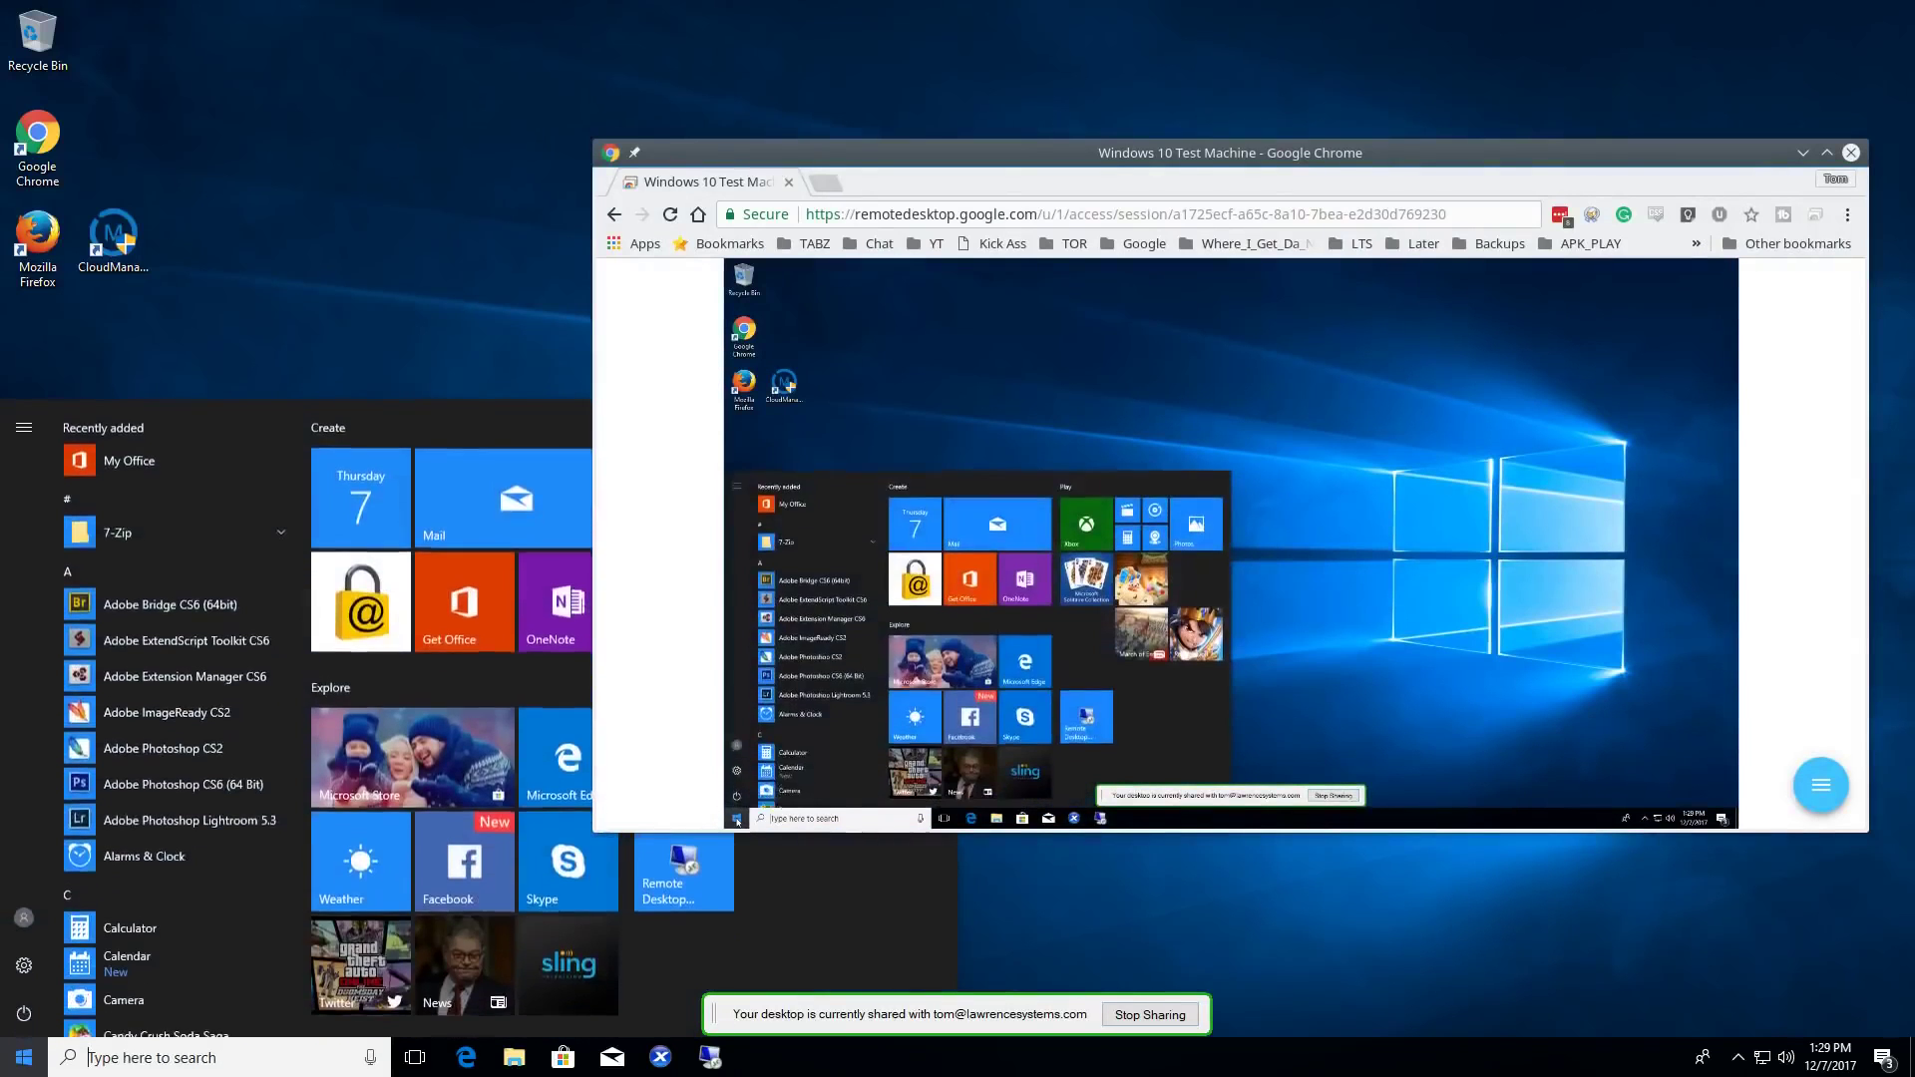
{"action": "key", "text": "super"}
{"action": "key", "text": "super"}
{"action": "left_click", "coordinate": [737, 821]}
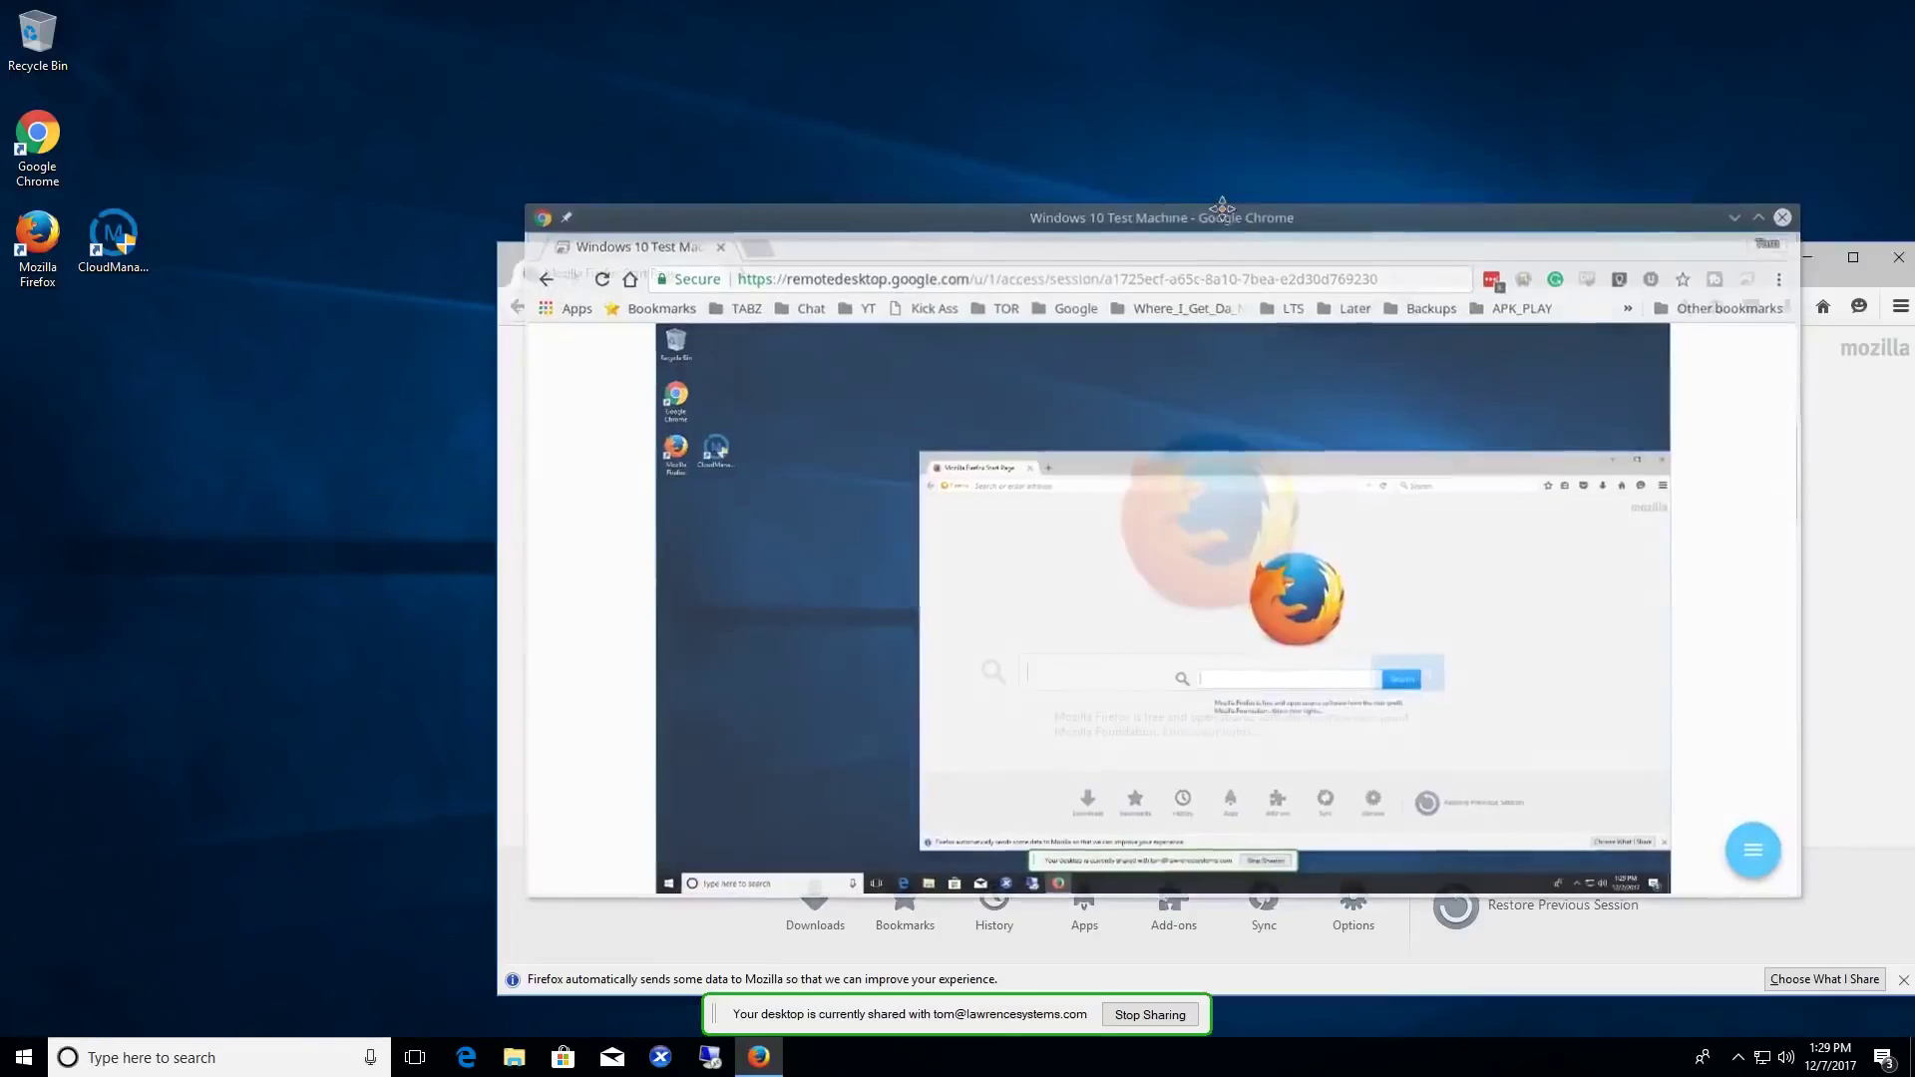
{"action": "left_click_drag", "start_coordinate": [1218, 209], "coordinate": [1201, 179]}
{"action": "double_click", "coordinate": [1202, 178]}
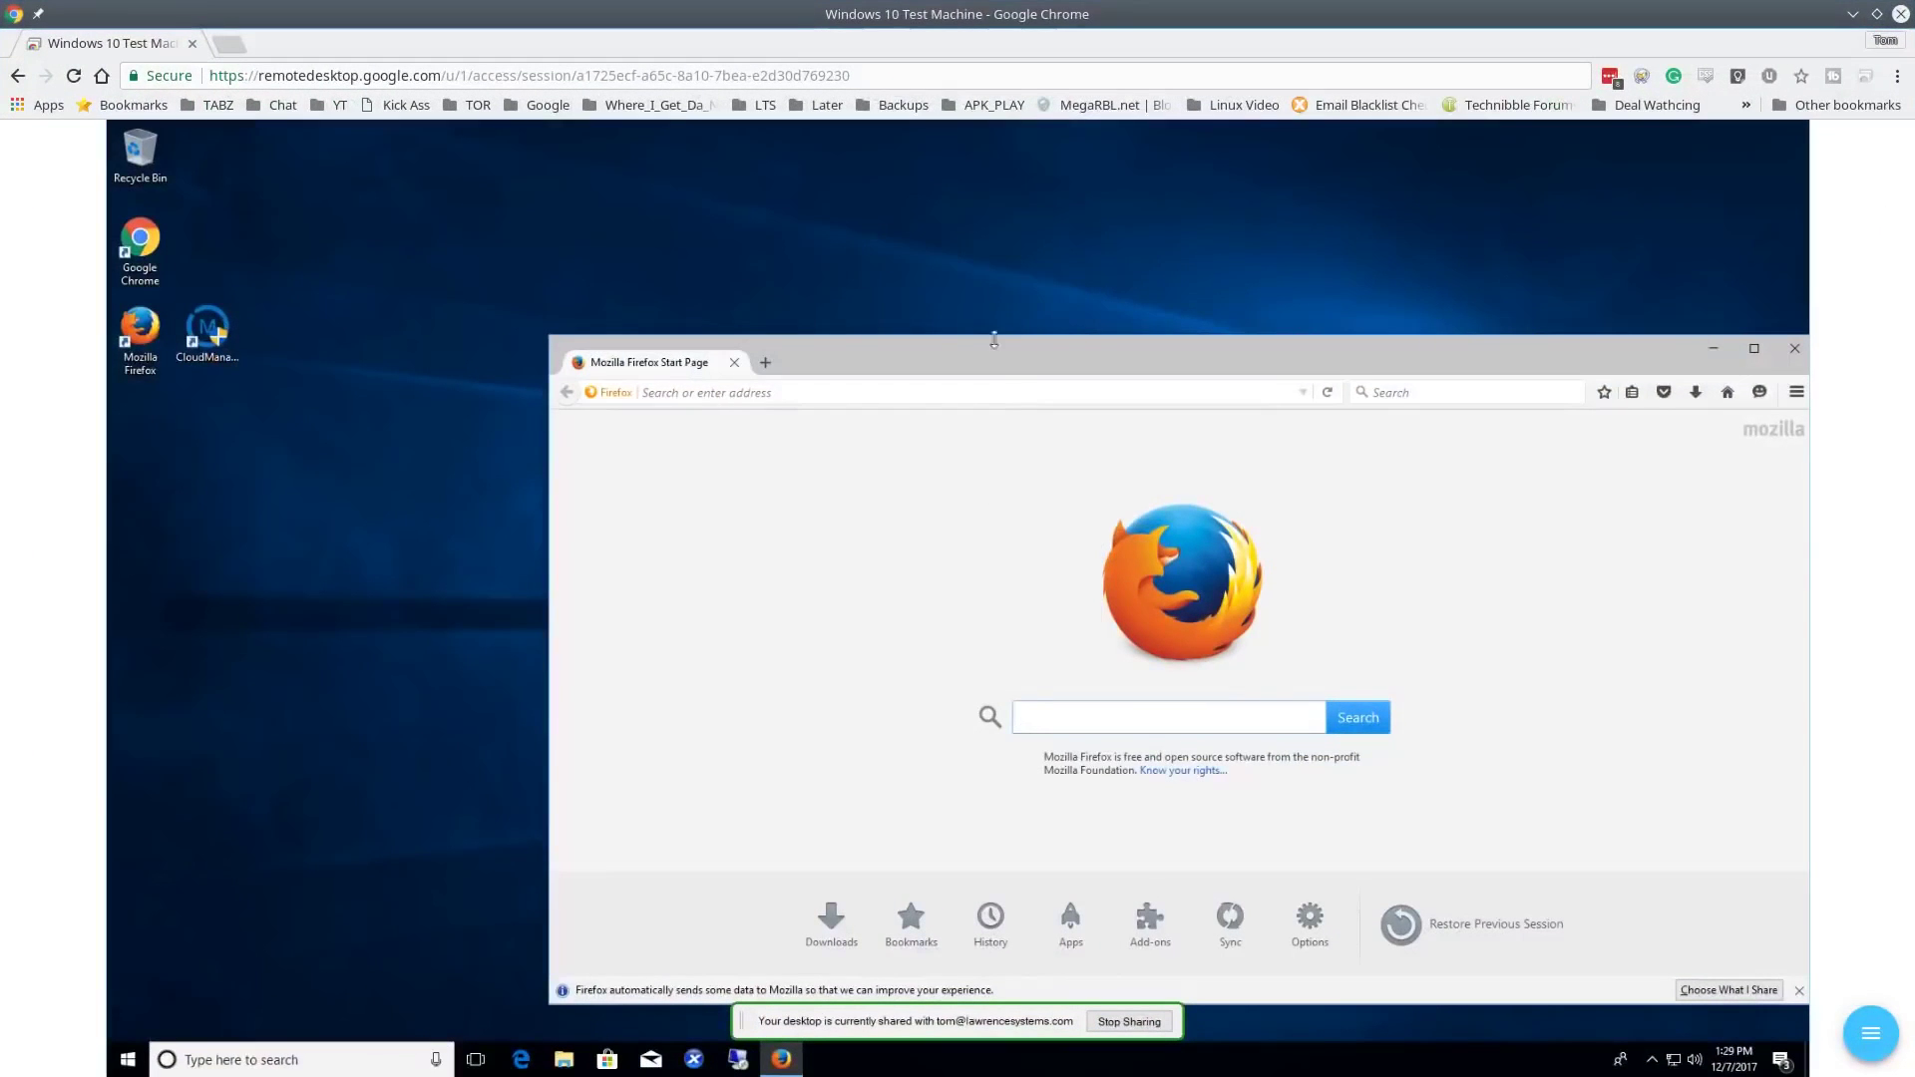
{"action": "left_click_drag", "start_coordinate": [994, 337], "coordinate": [696, 190]}
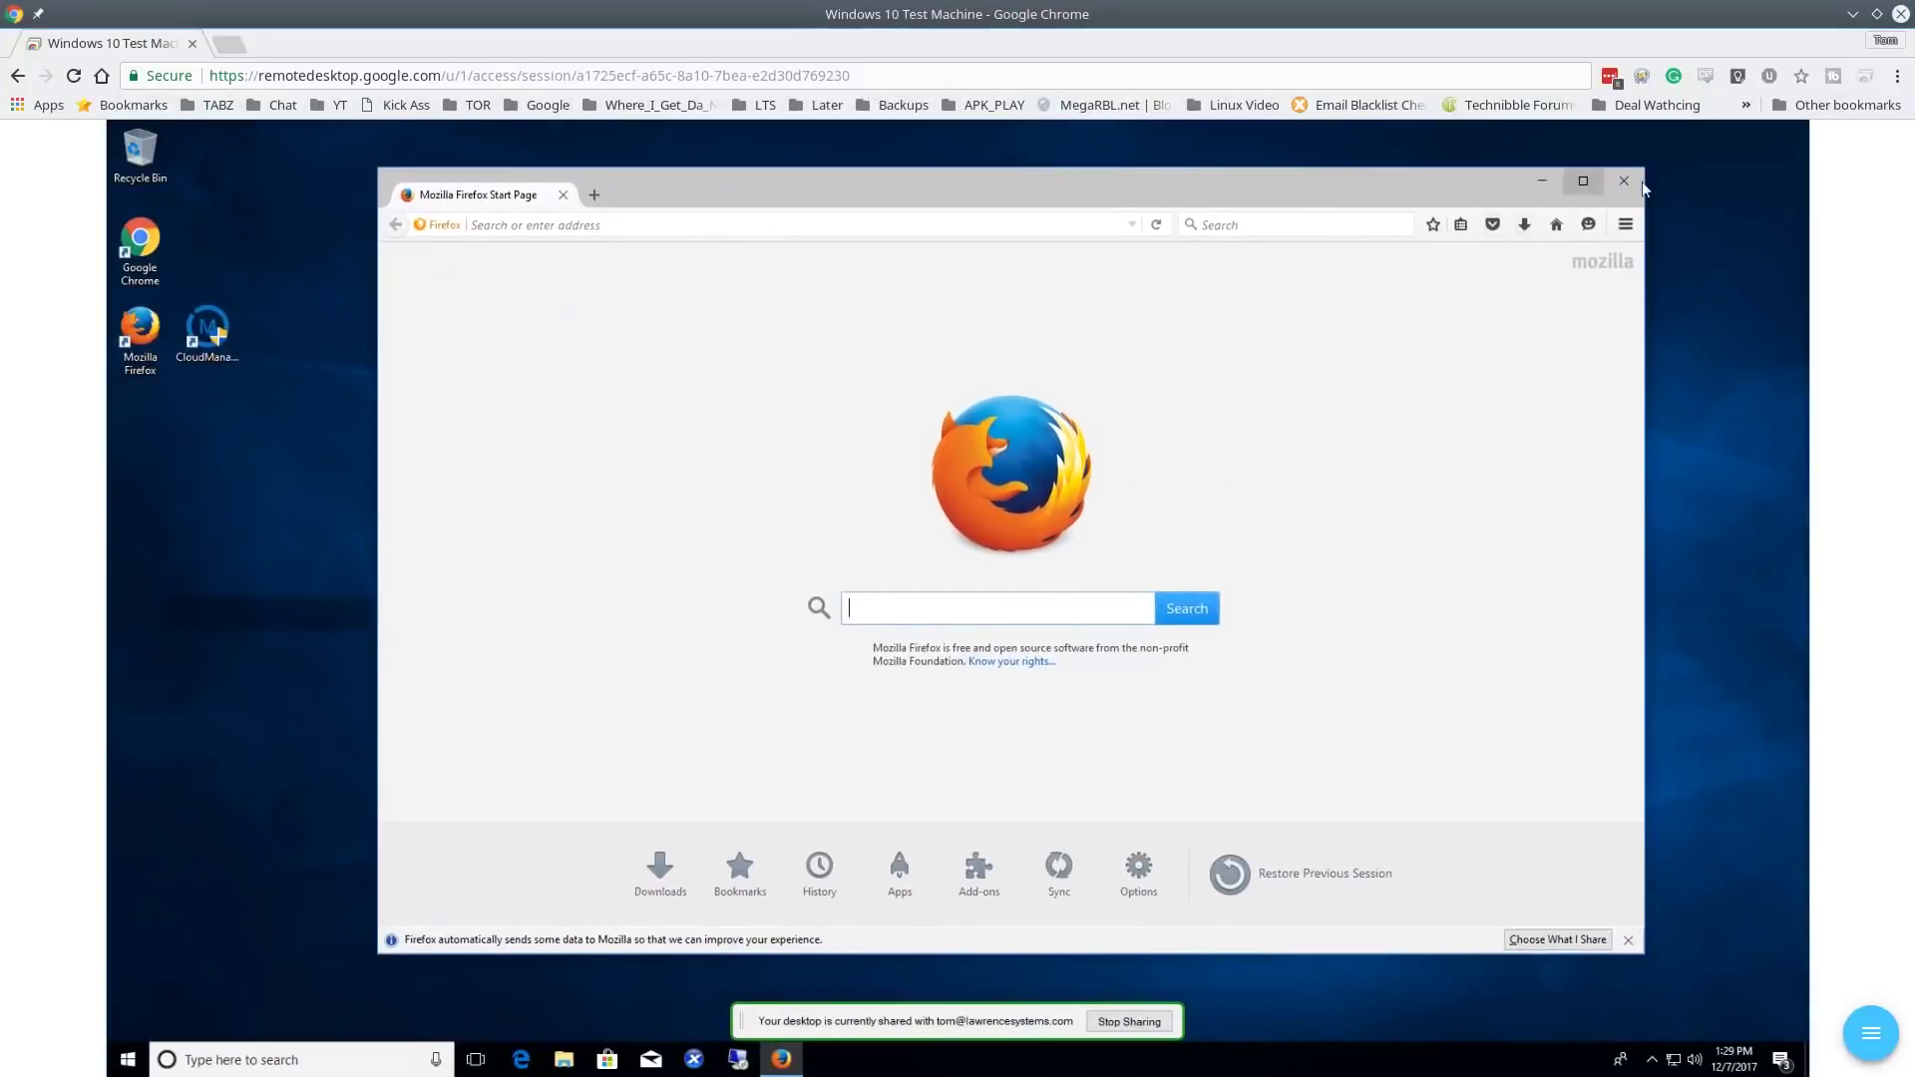
{"action": "left_click", "coordinate": [1632, 183]}
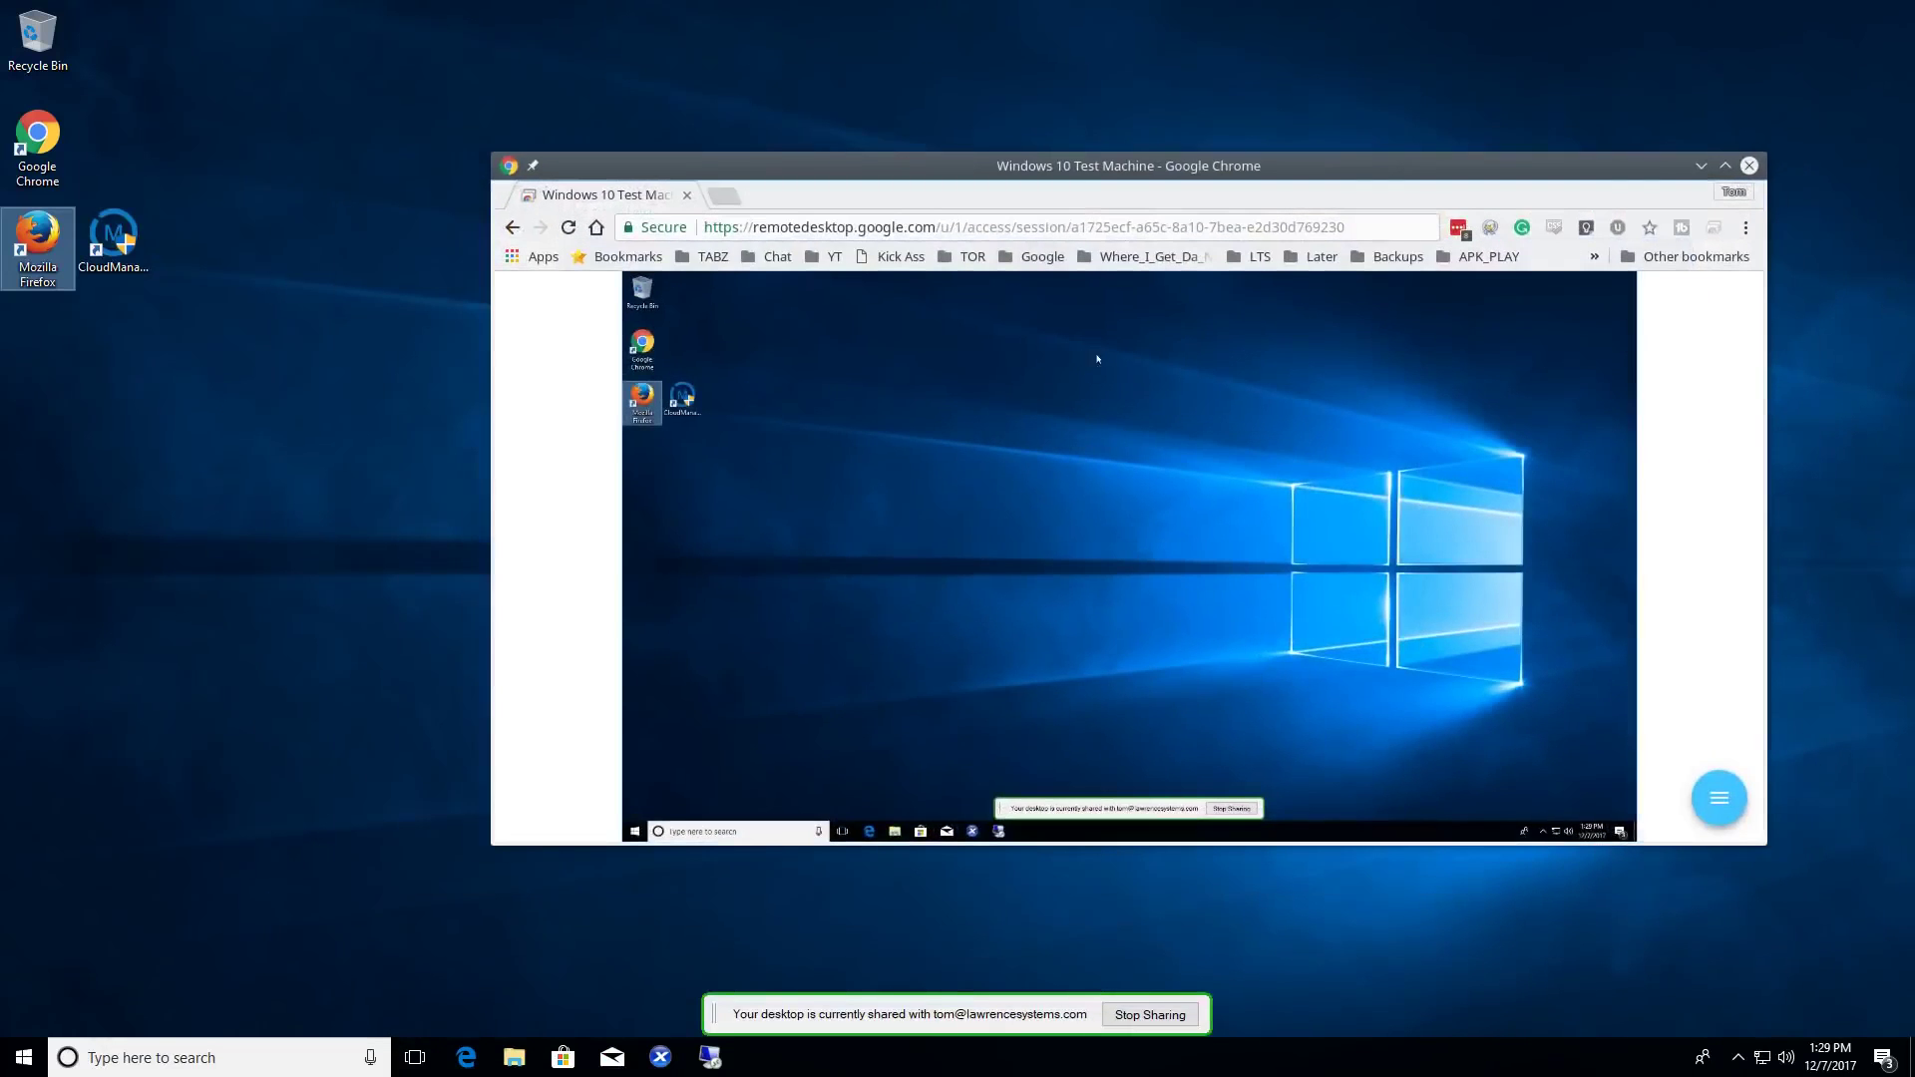
- Reposition the remote session window slightly, then close it
{"action": "left_click_drag", "start_coordinate": [1087, 165], "coordinate": [1130, 172]}
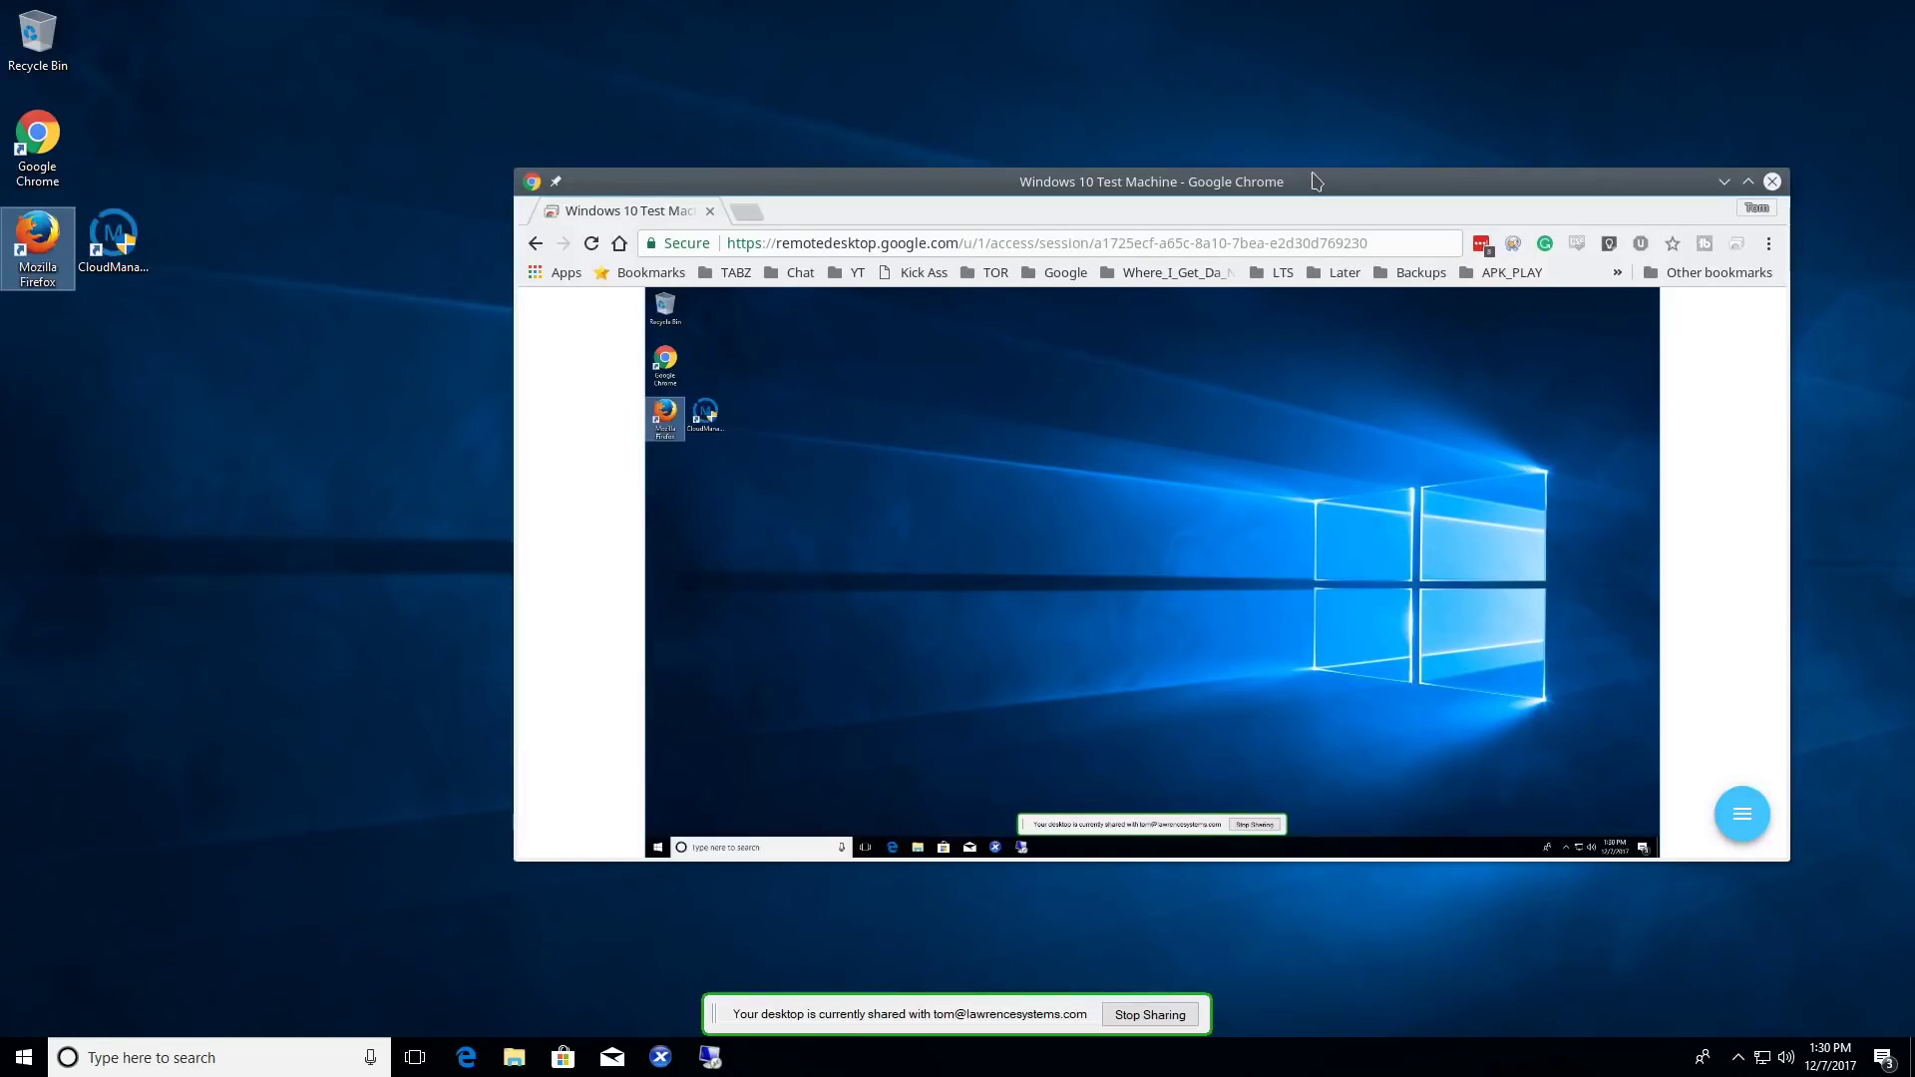
{"action": "left_click", "coordinate": [1772, 180]}
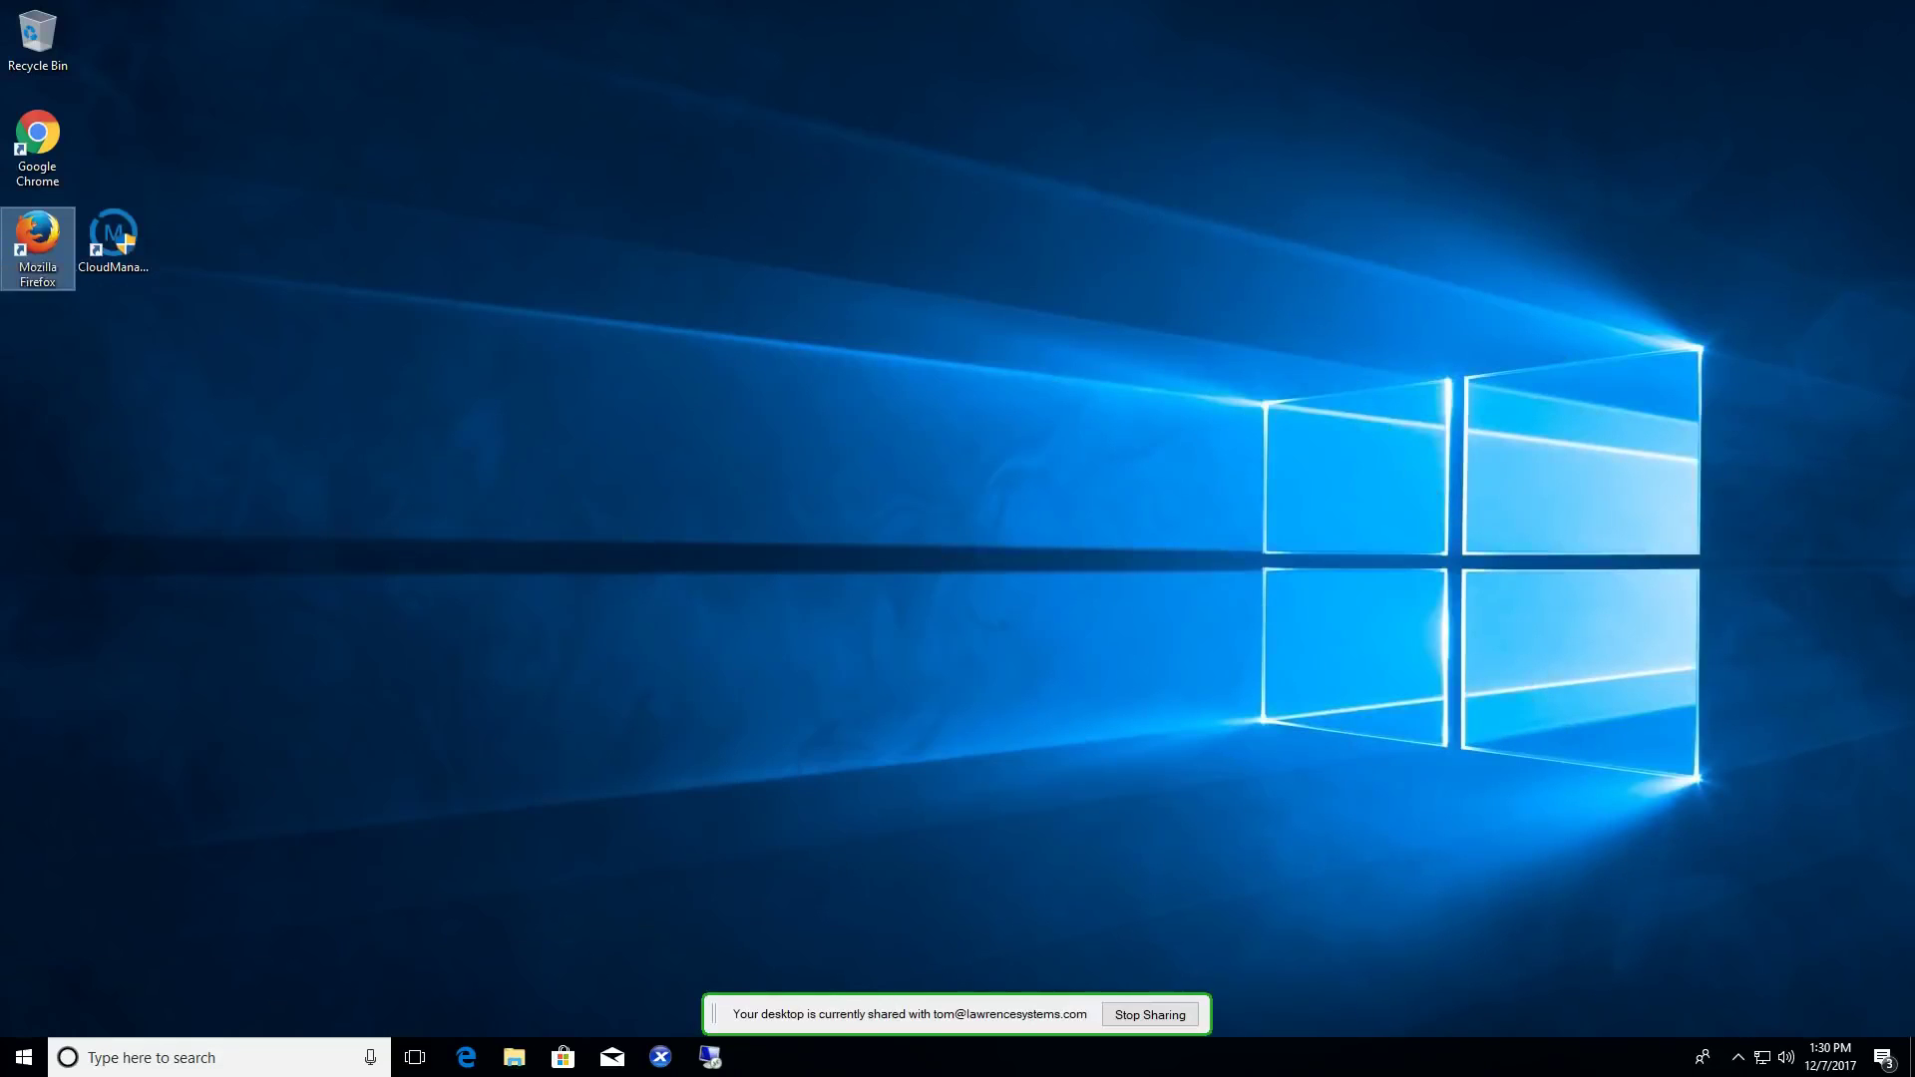
- Launch Chrome on Windows and load remotedesktop.google.com/access via autocomplete
{"action": "double_click", "coordinate": [37, 140]}
{"action": "type", "text": "re"}
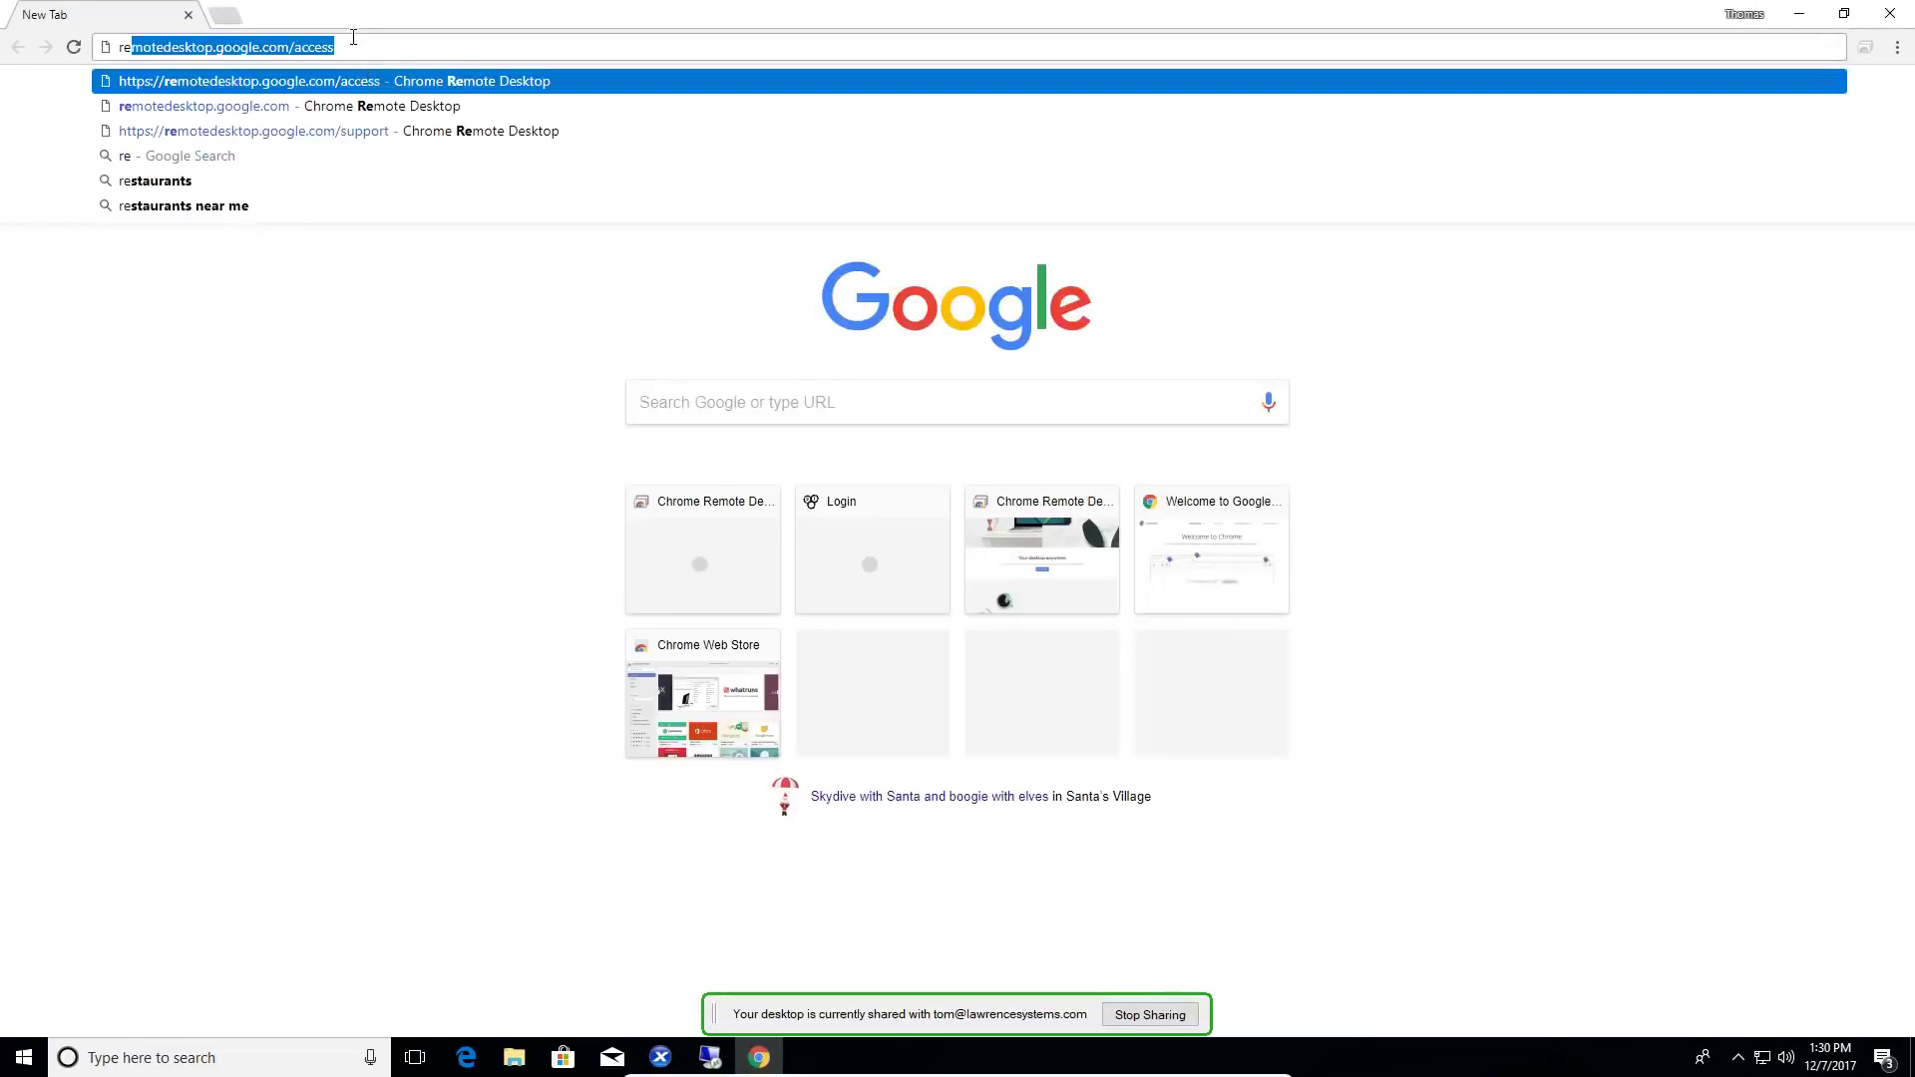
{"action": "key", "text": "Return"}
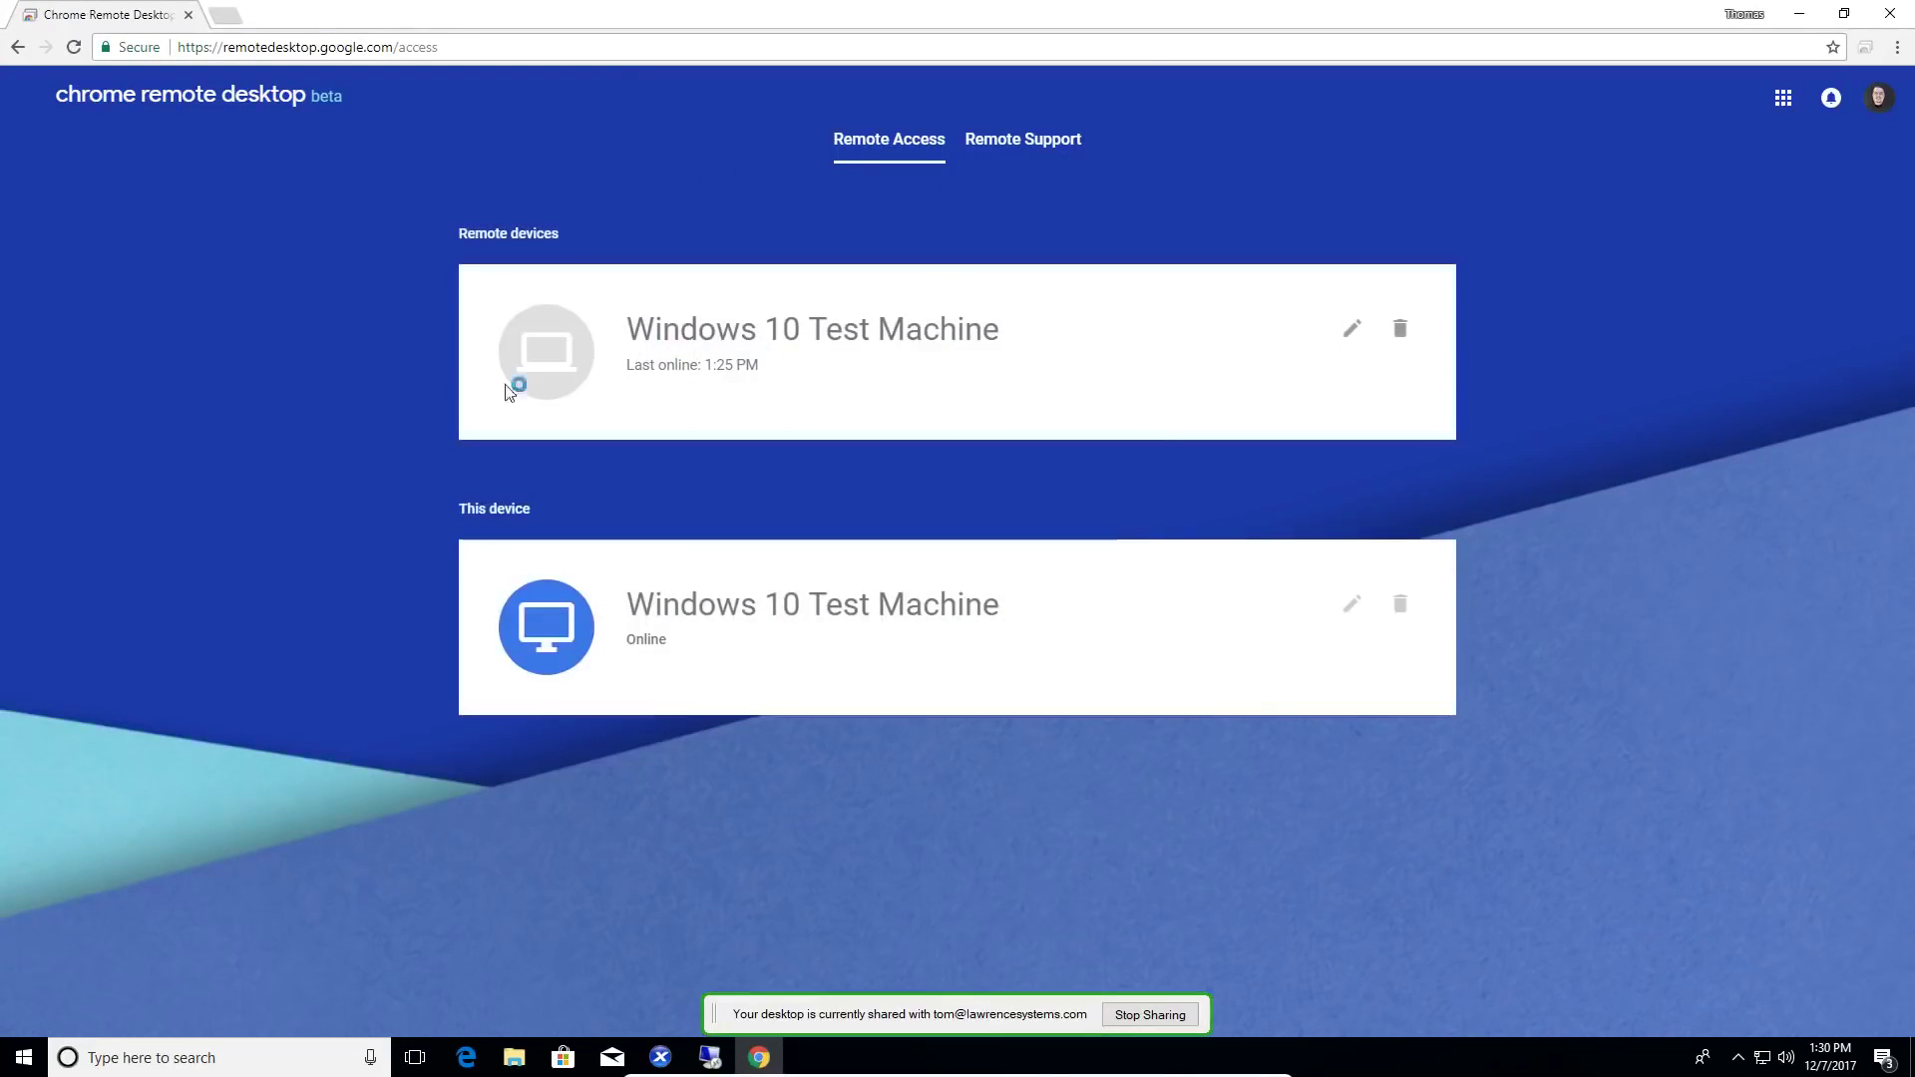
- Generate a one-time access code under Remote Support's Get Support and copy it
{"action": "left_click", "coordinate": [997, 141]}
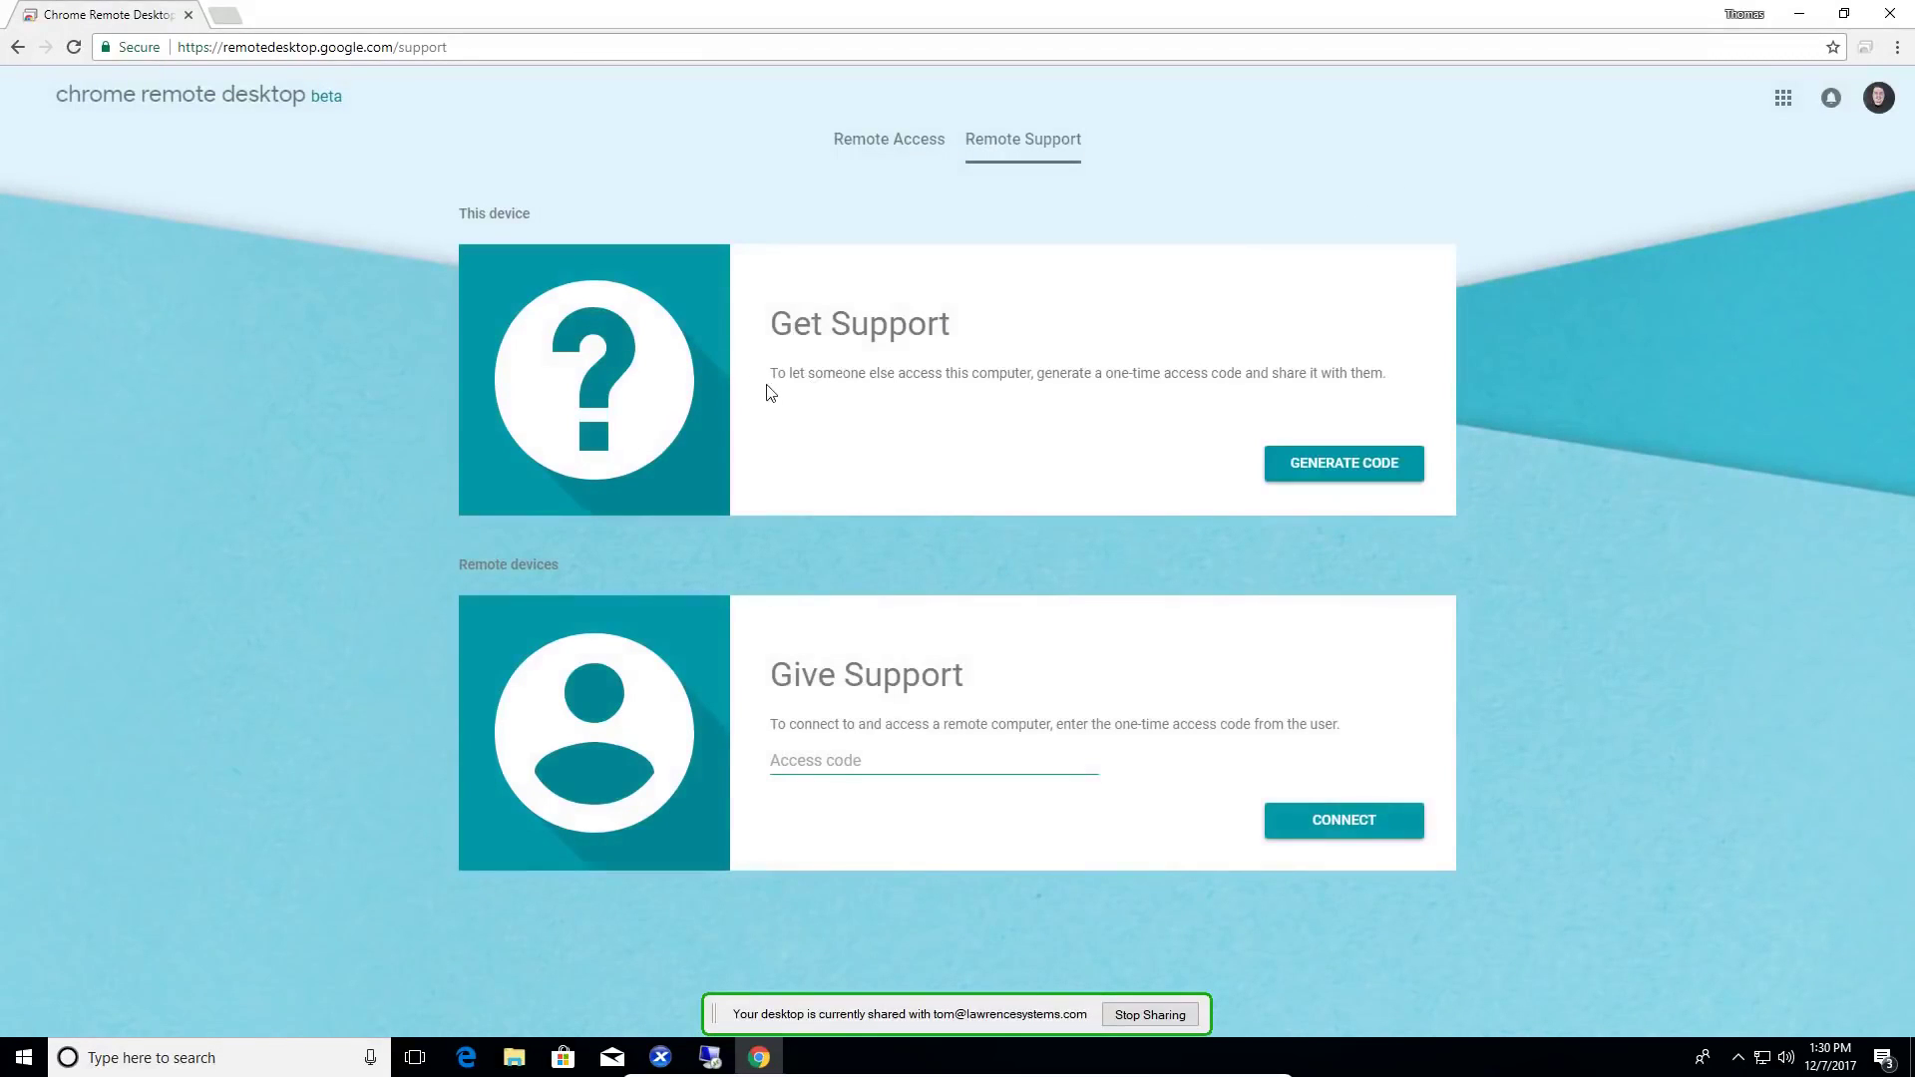
{"action": "left_click", "coordinate": [1354, 474]}
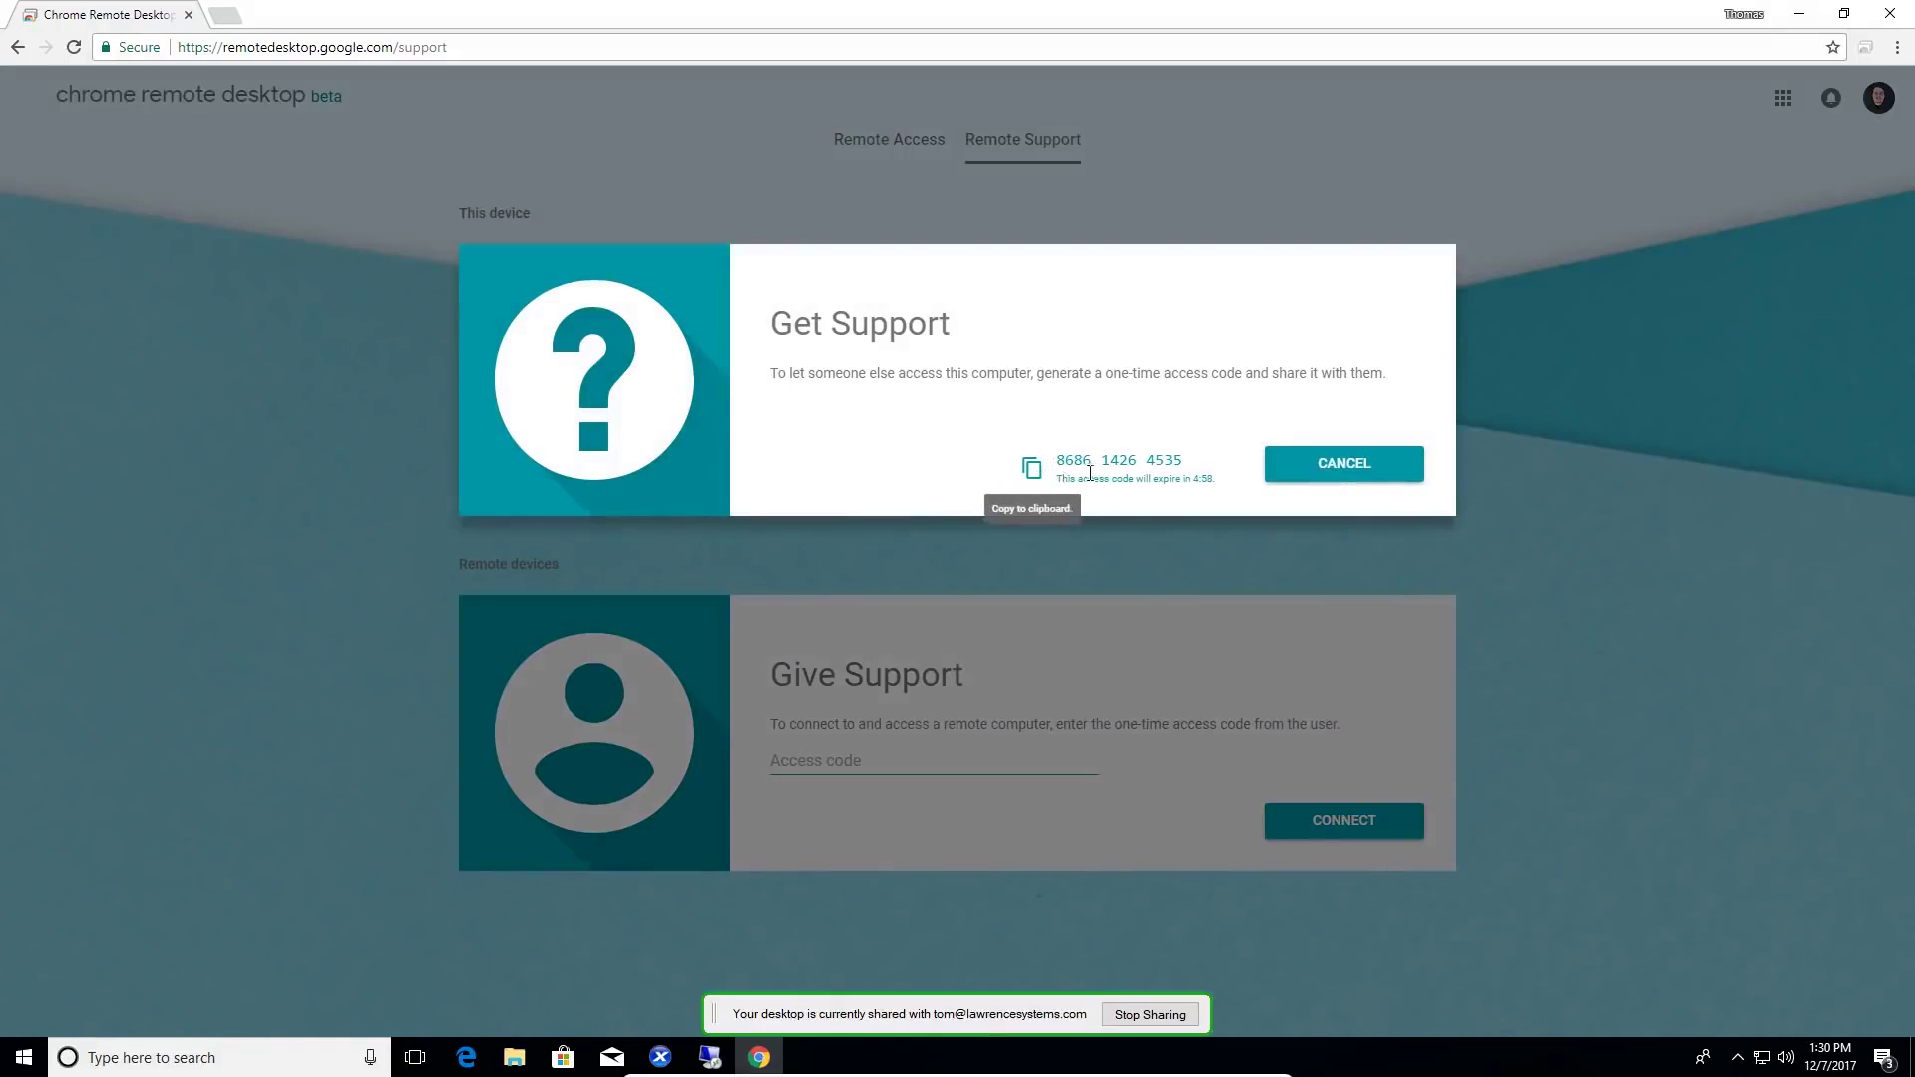
{"action": "left_click", "coordinate": [1032, 476]}
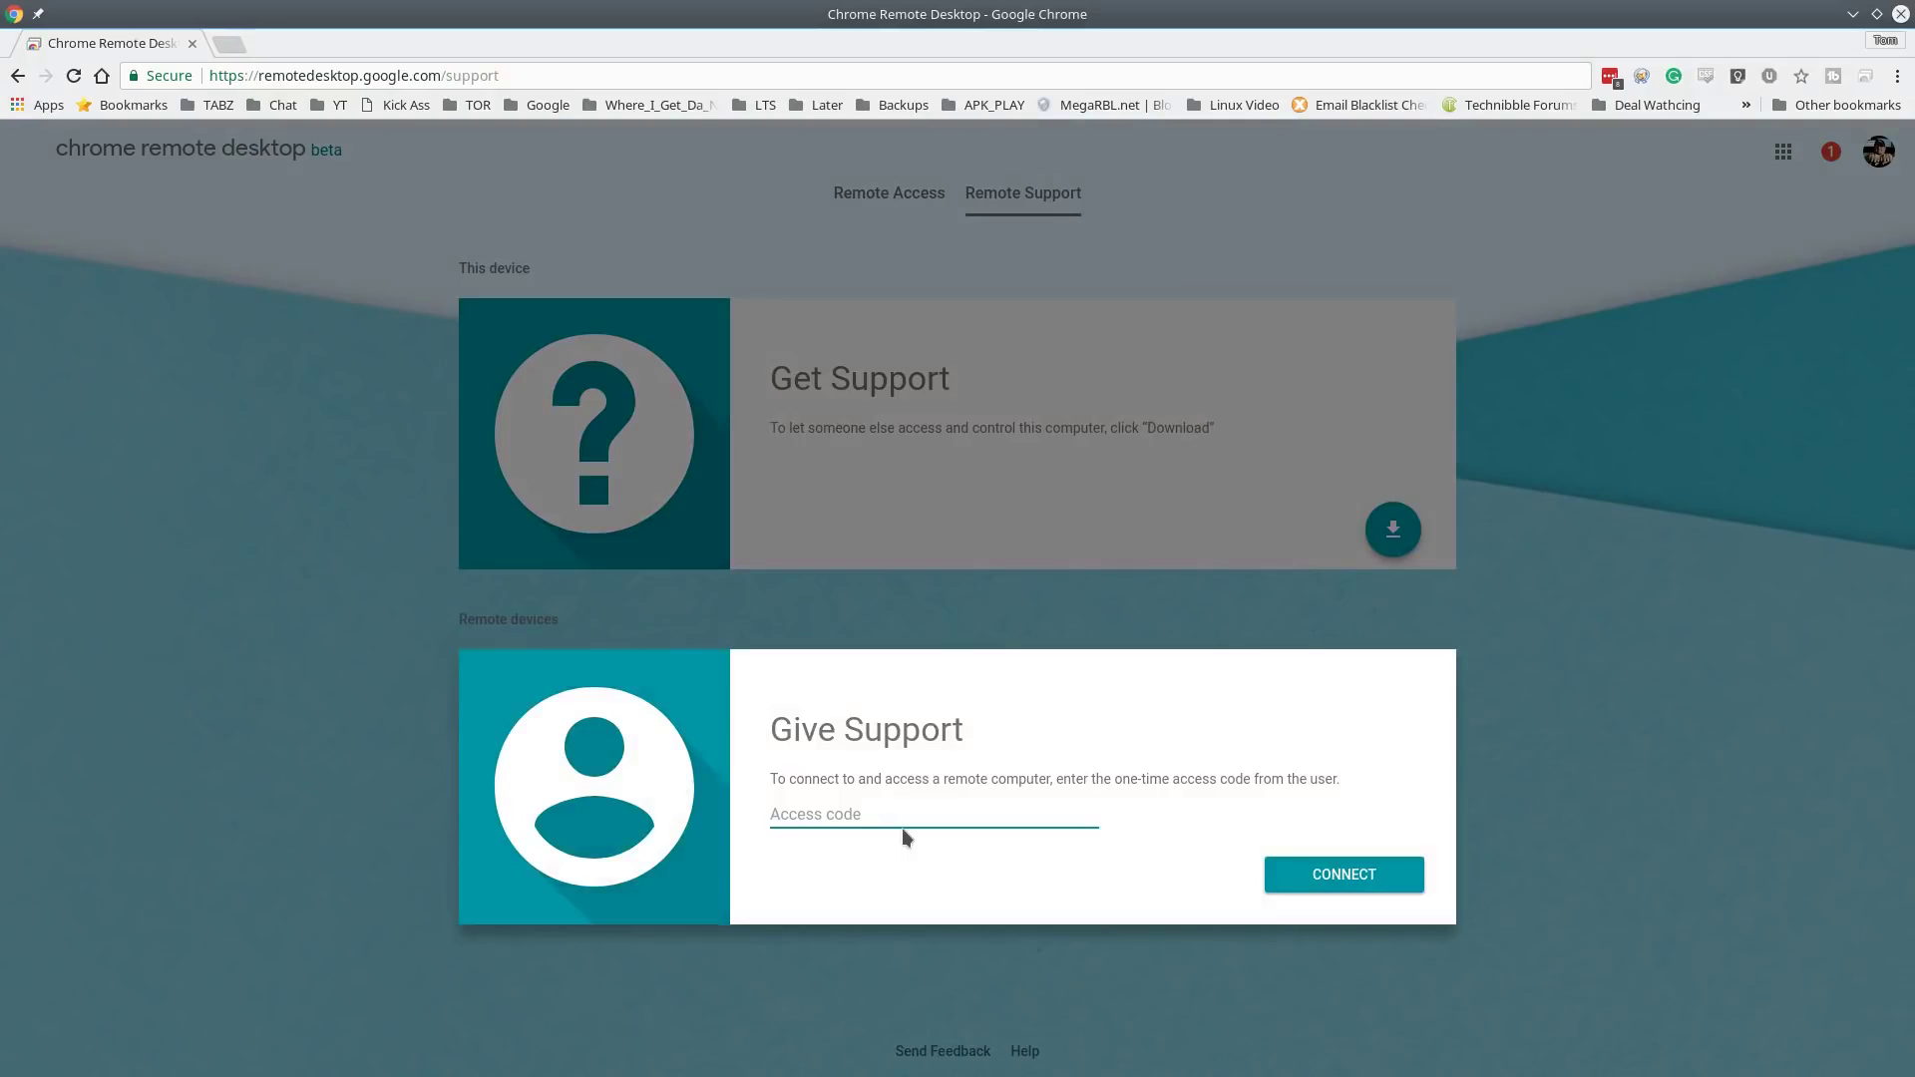
- Paste the copied access code into the Give Support Access code field on Linux
{"action": "left_click", "coordinate": [871, 812]}
{"action": "key", "text": "ctrl+v"}
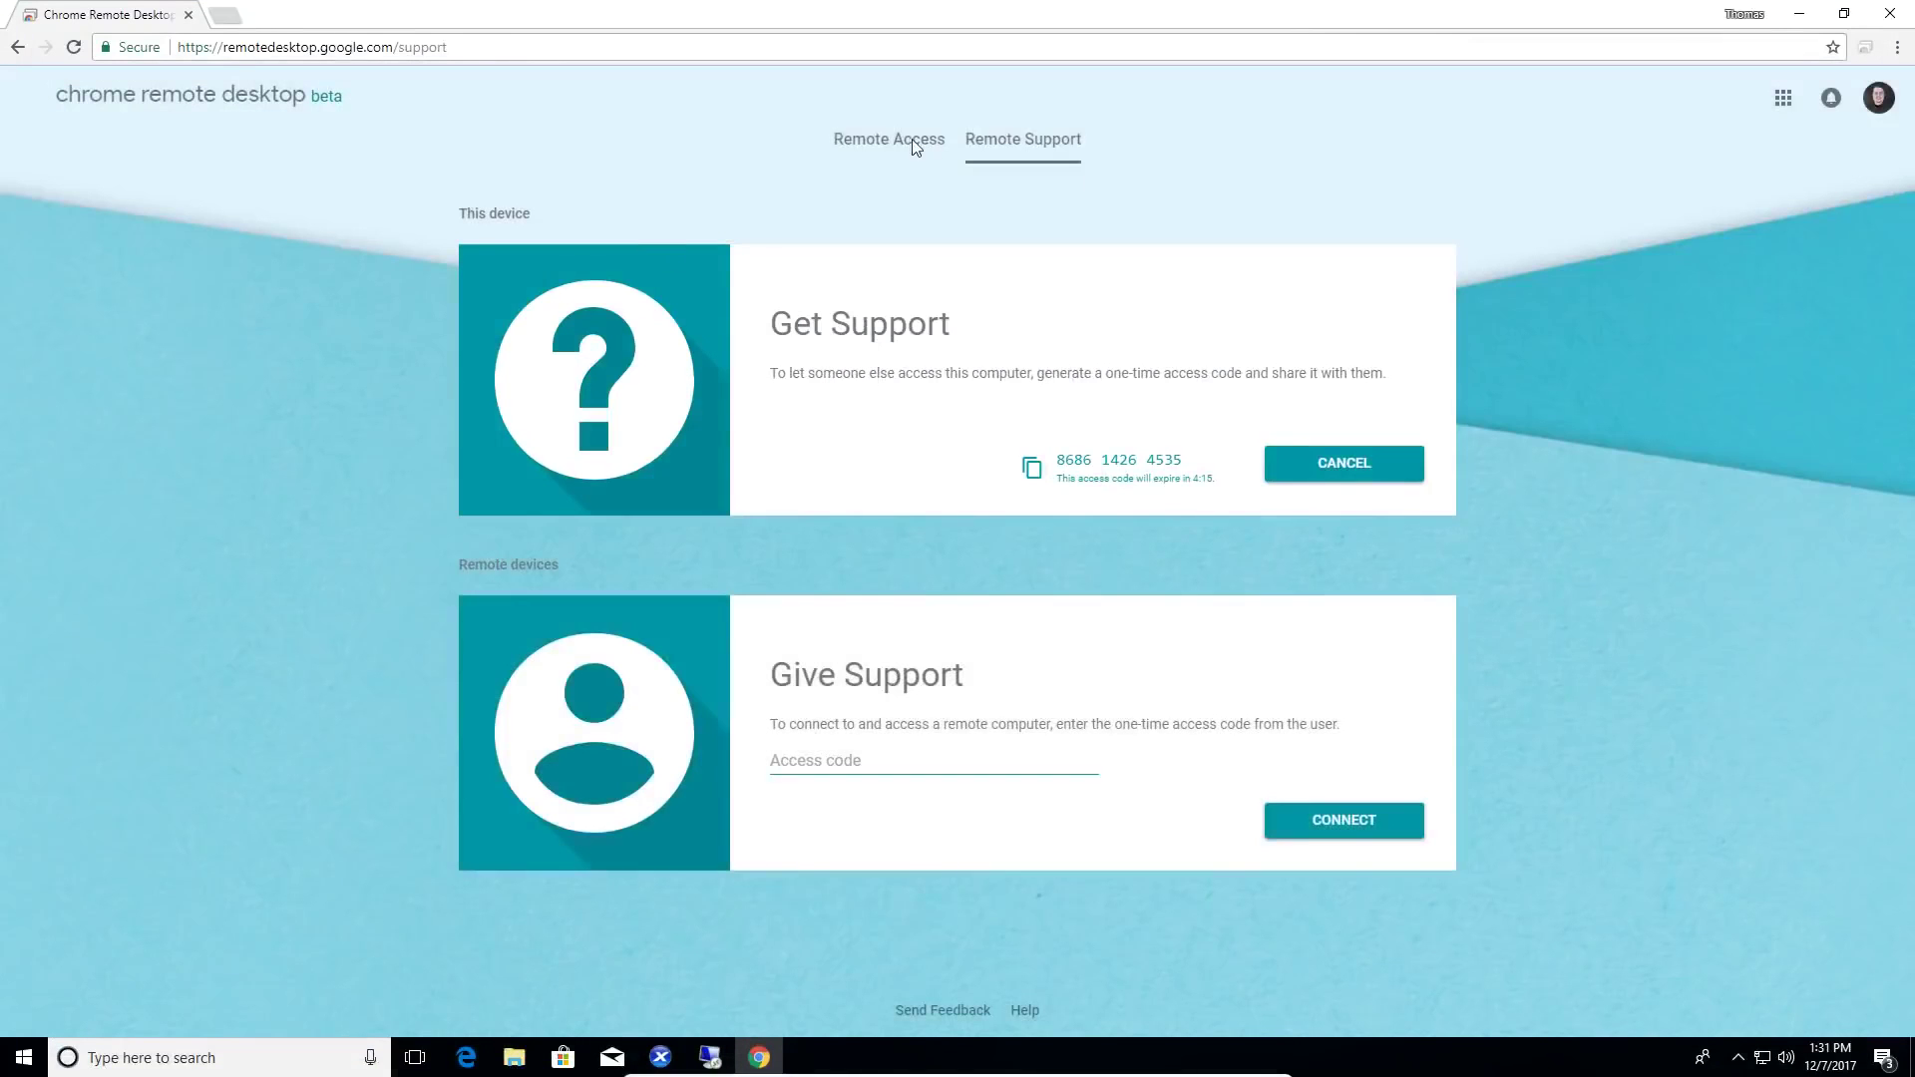
- Show the Remote Access page in a restored, upper-left window enlarged to reveal both device cards
{"action": "left_click", "coordinate": [916, 148]}
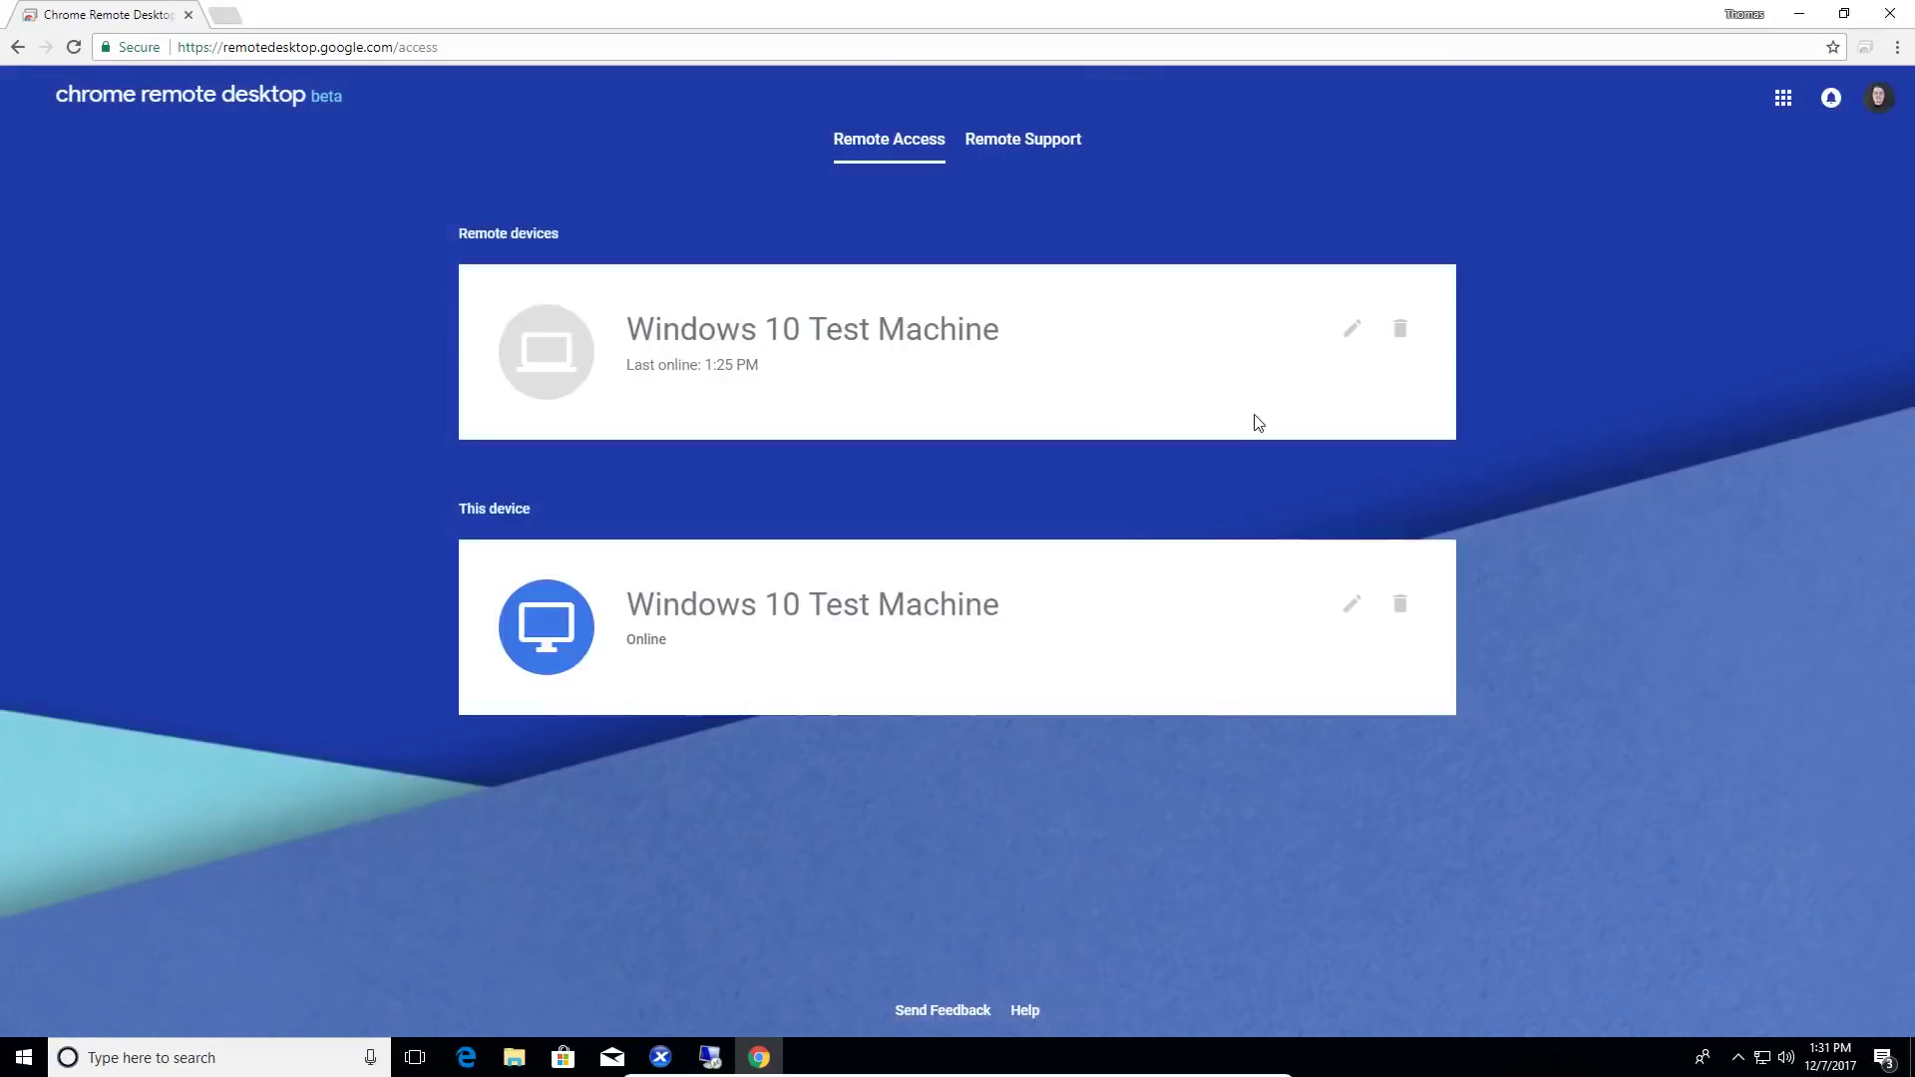
{"action": "double_click", "coordinate": [768, 4]}
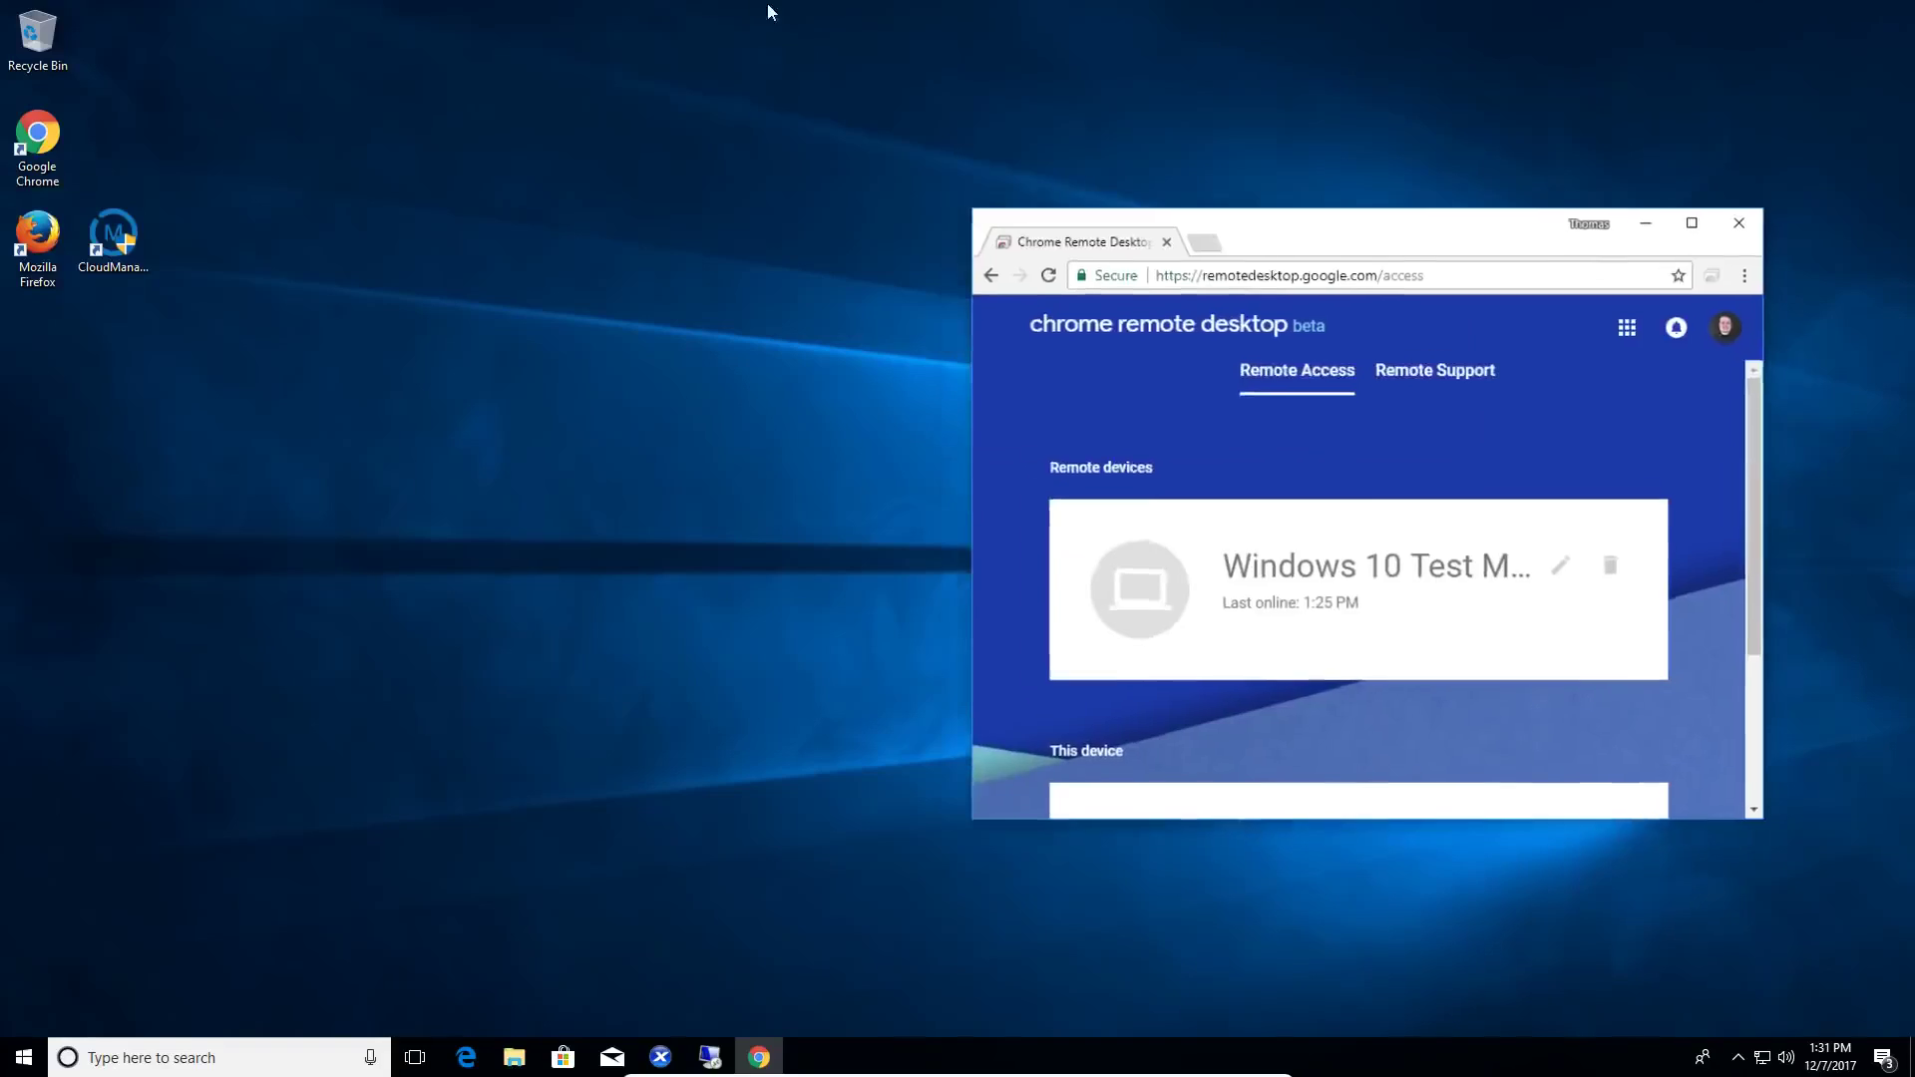
{"action": "left_click_drag", "start_coordinate": [1372, 239], "coordinate": [898, 125]}
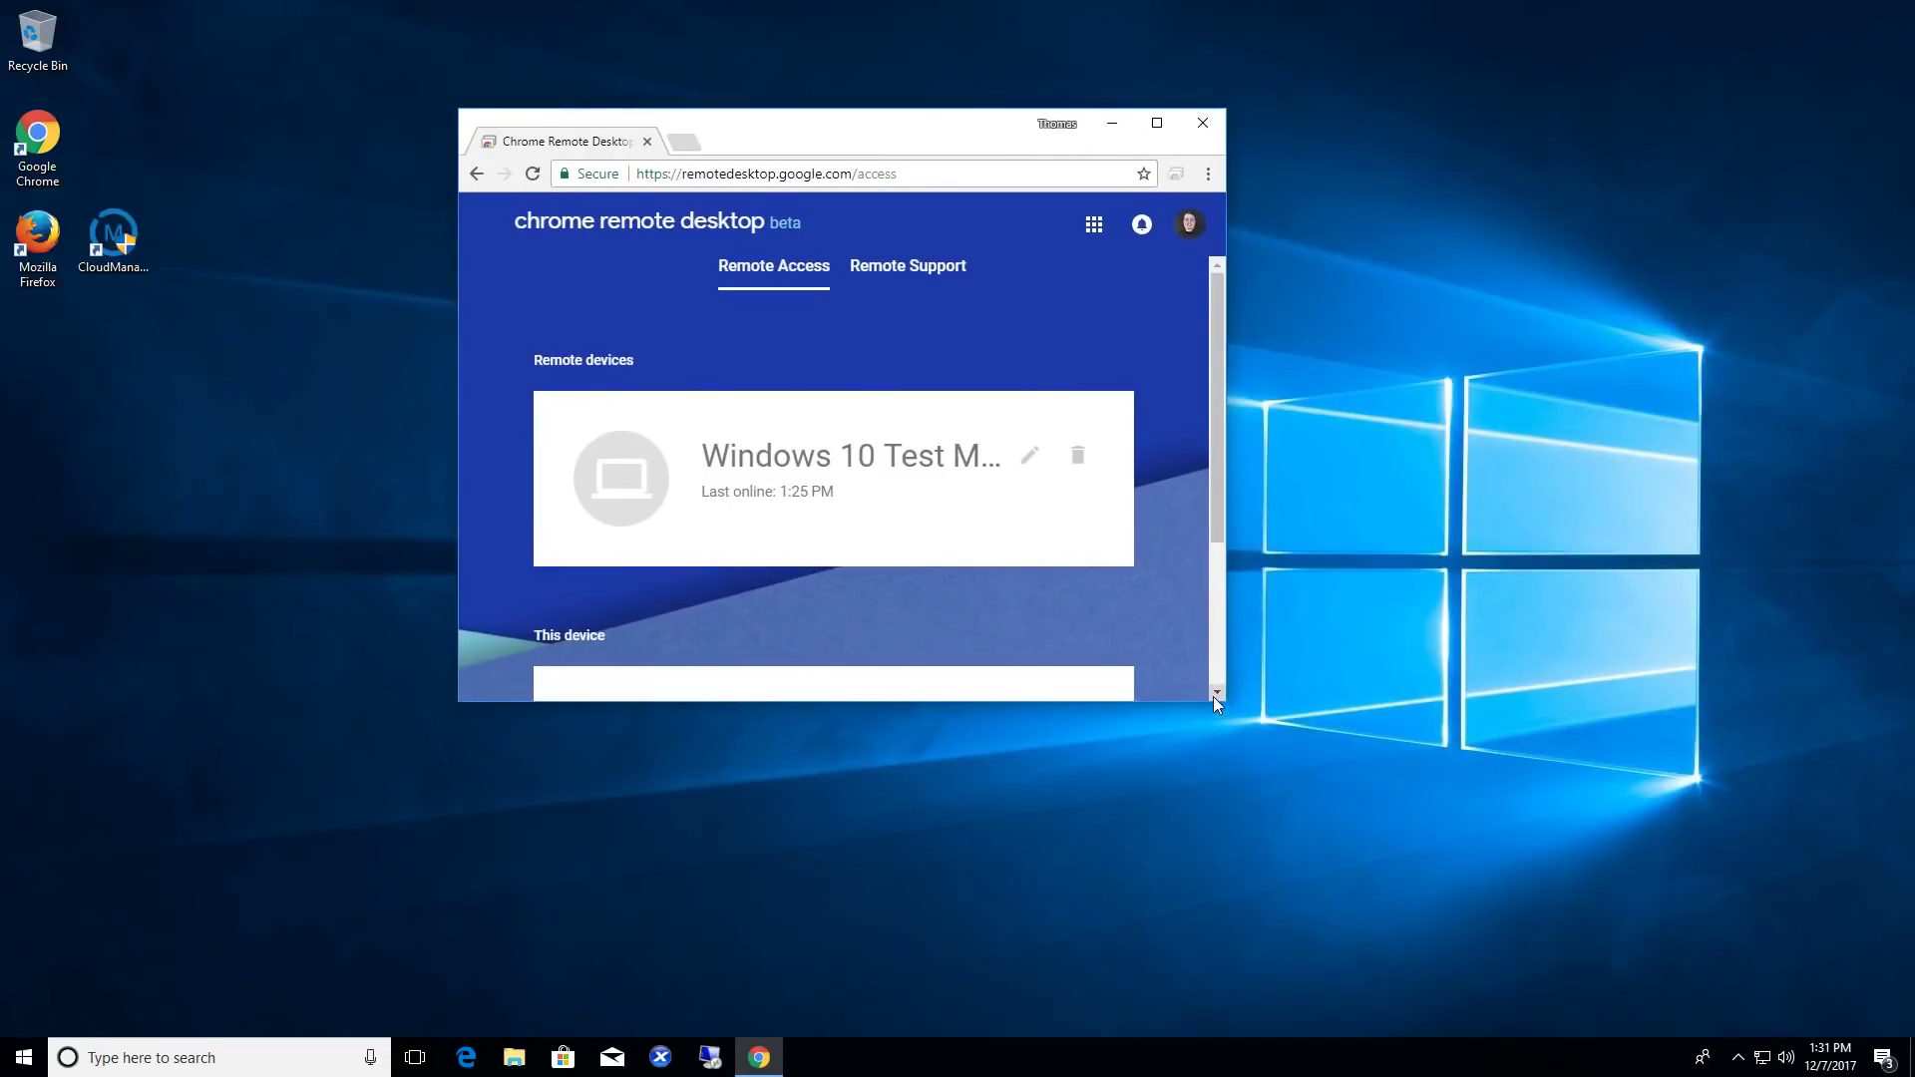
{"action": "left_click_drag", "start_coordinate": [1217, 700], "coordinate": [1698, 946]}
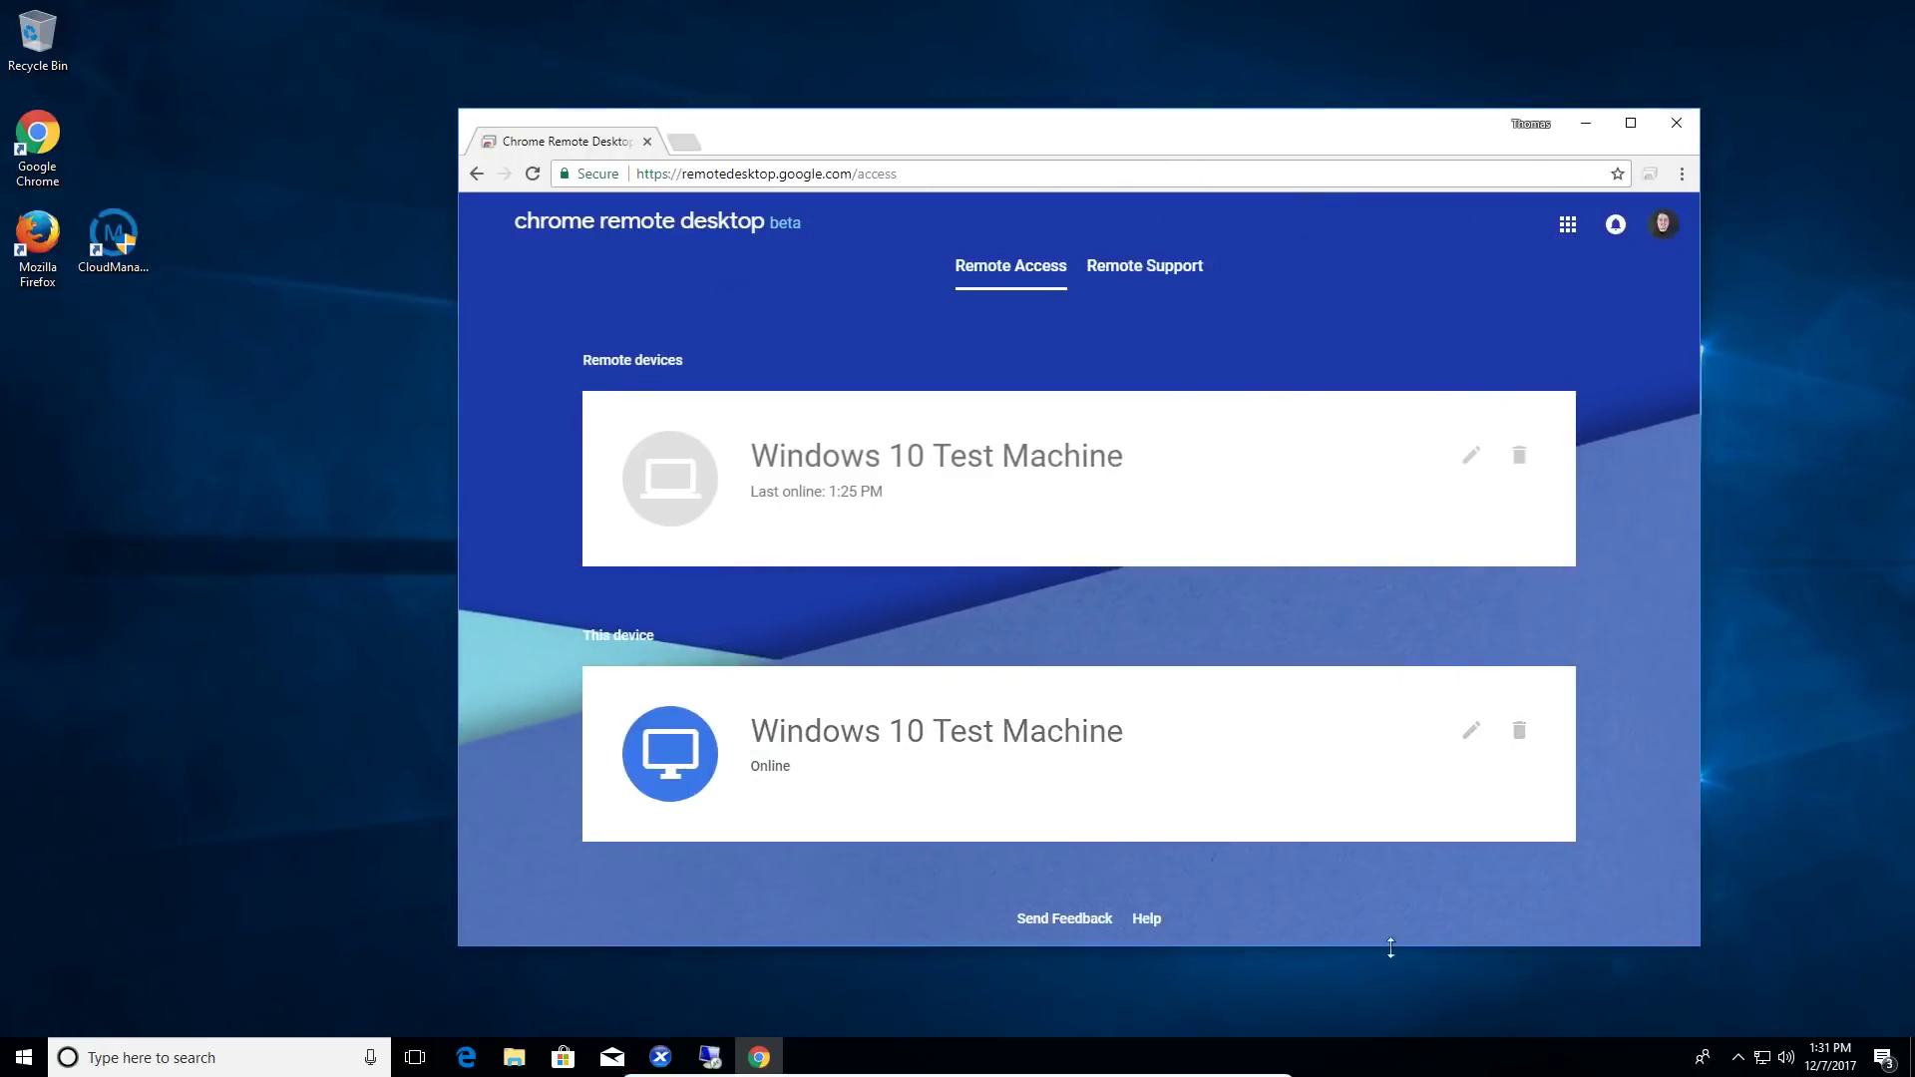
- Close Chrome on Windows and drag the 'desktop is currently shared' banner up near screen centre
{"action": "left_click", "coordinate": [1683, 126]}
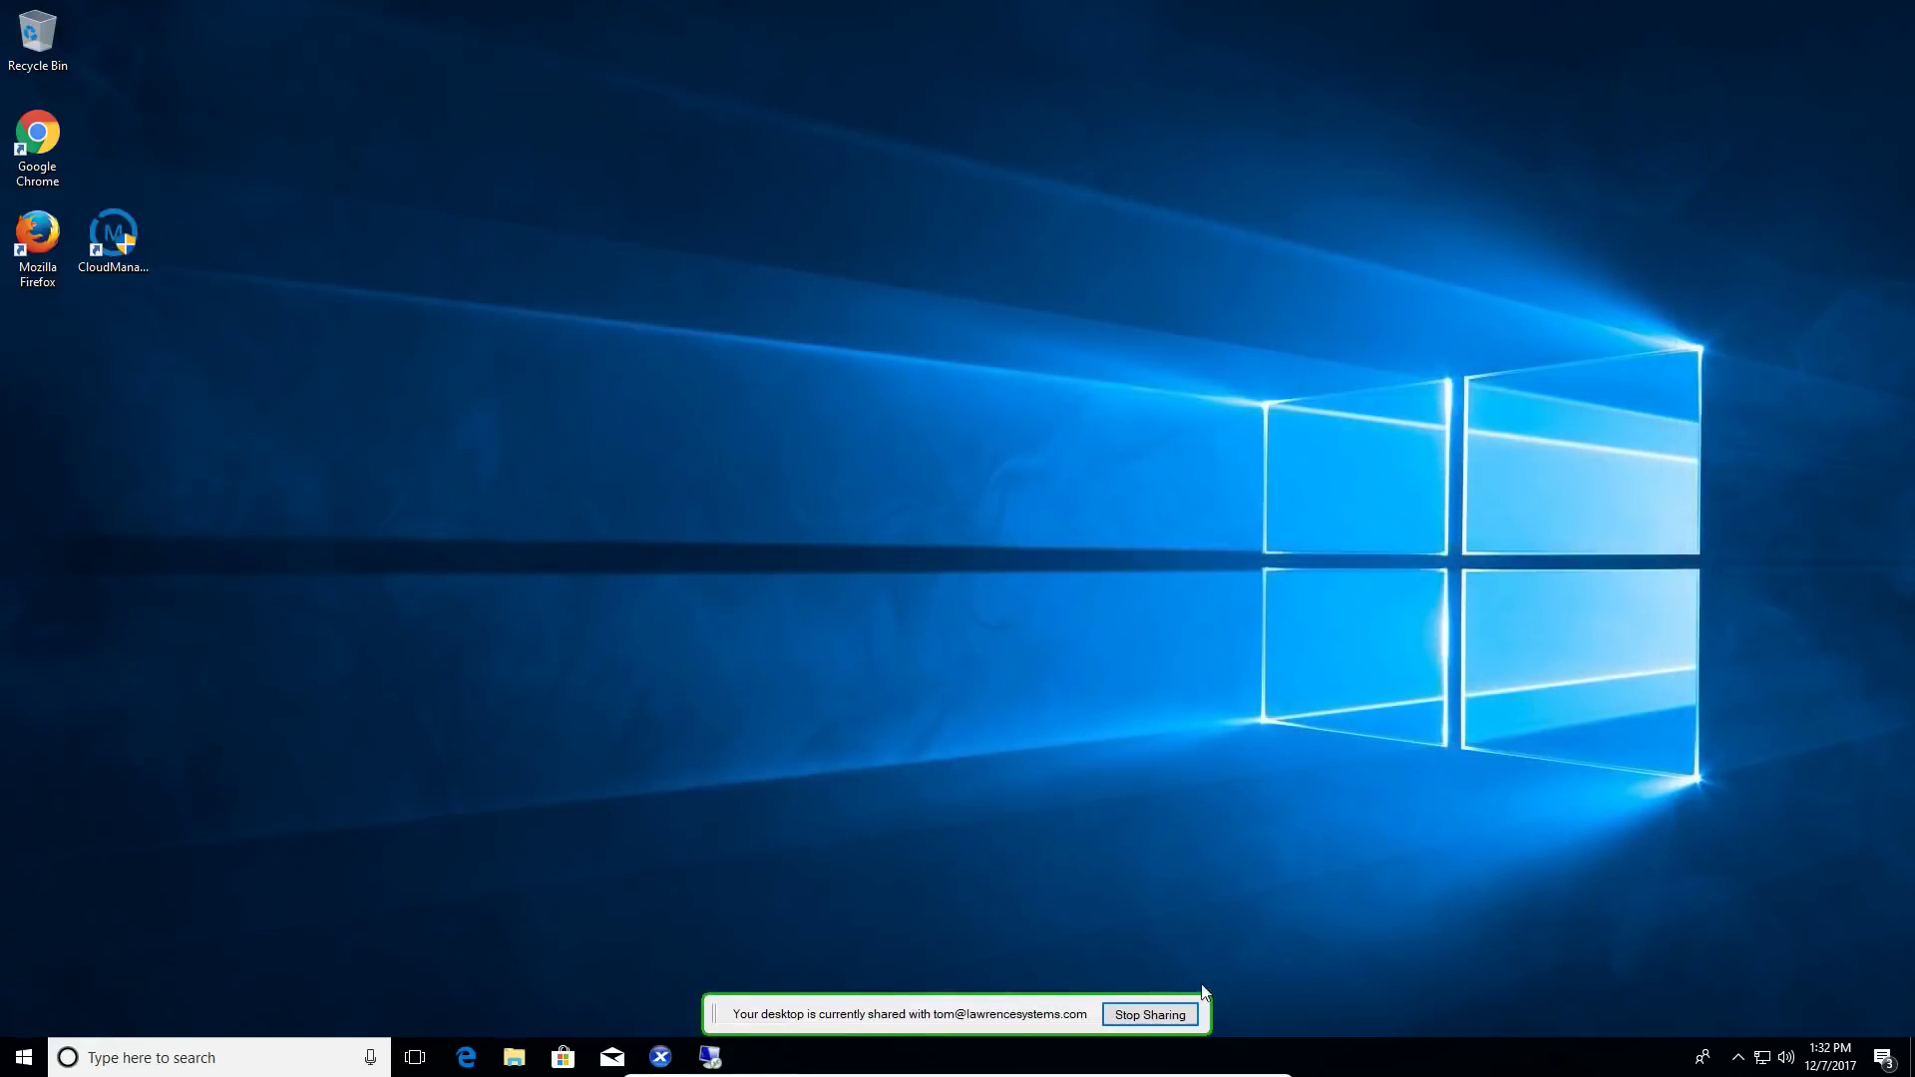
{"action": "left_click_drag", "start_coordinate": [1005, 1028], "coordinate": [1345, 731]}
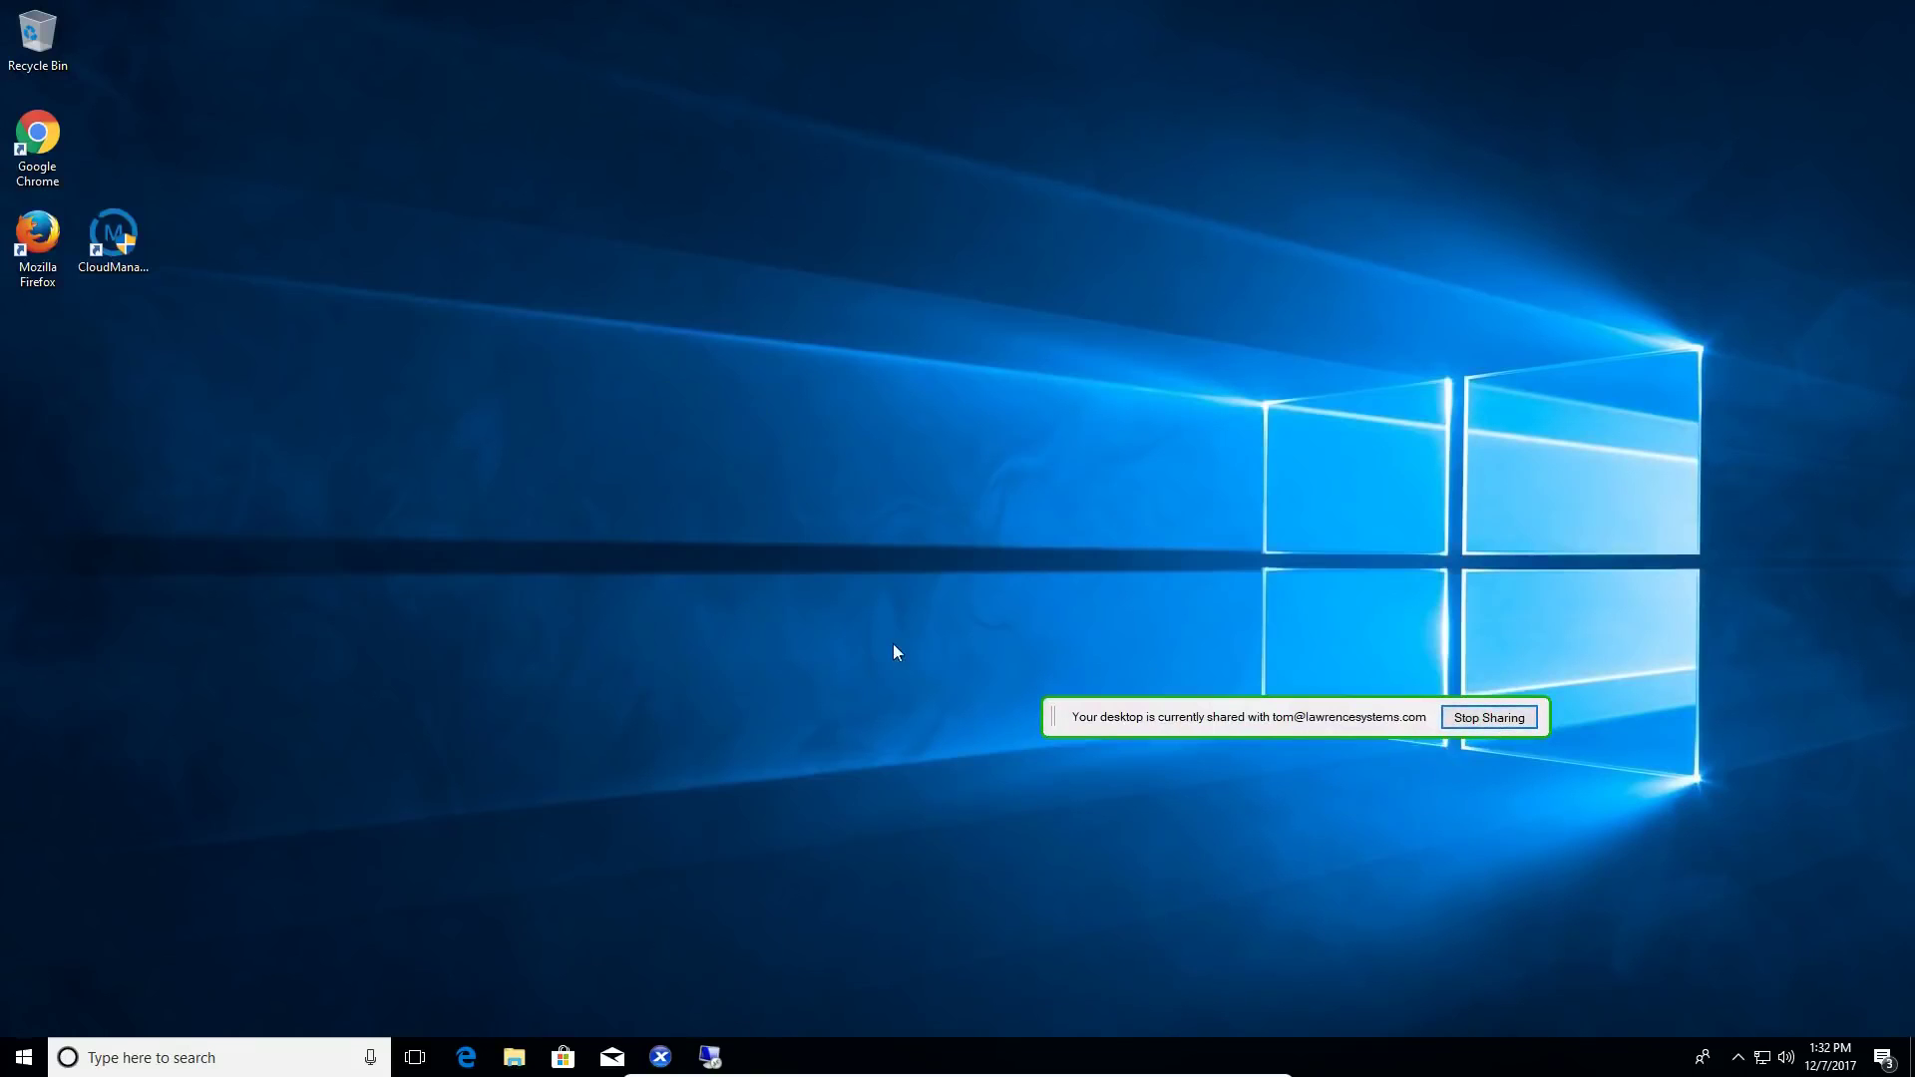
{"action": "left_click_drag", "start_coordinate": [1215, 721], "coordinate": [1359, 653]}
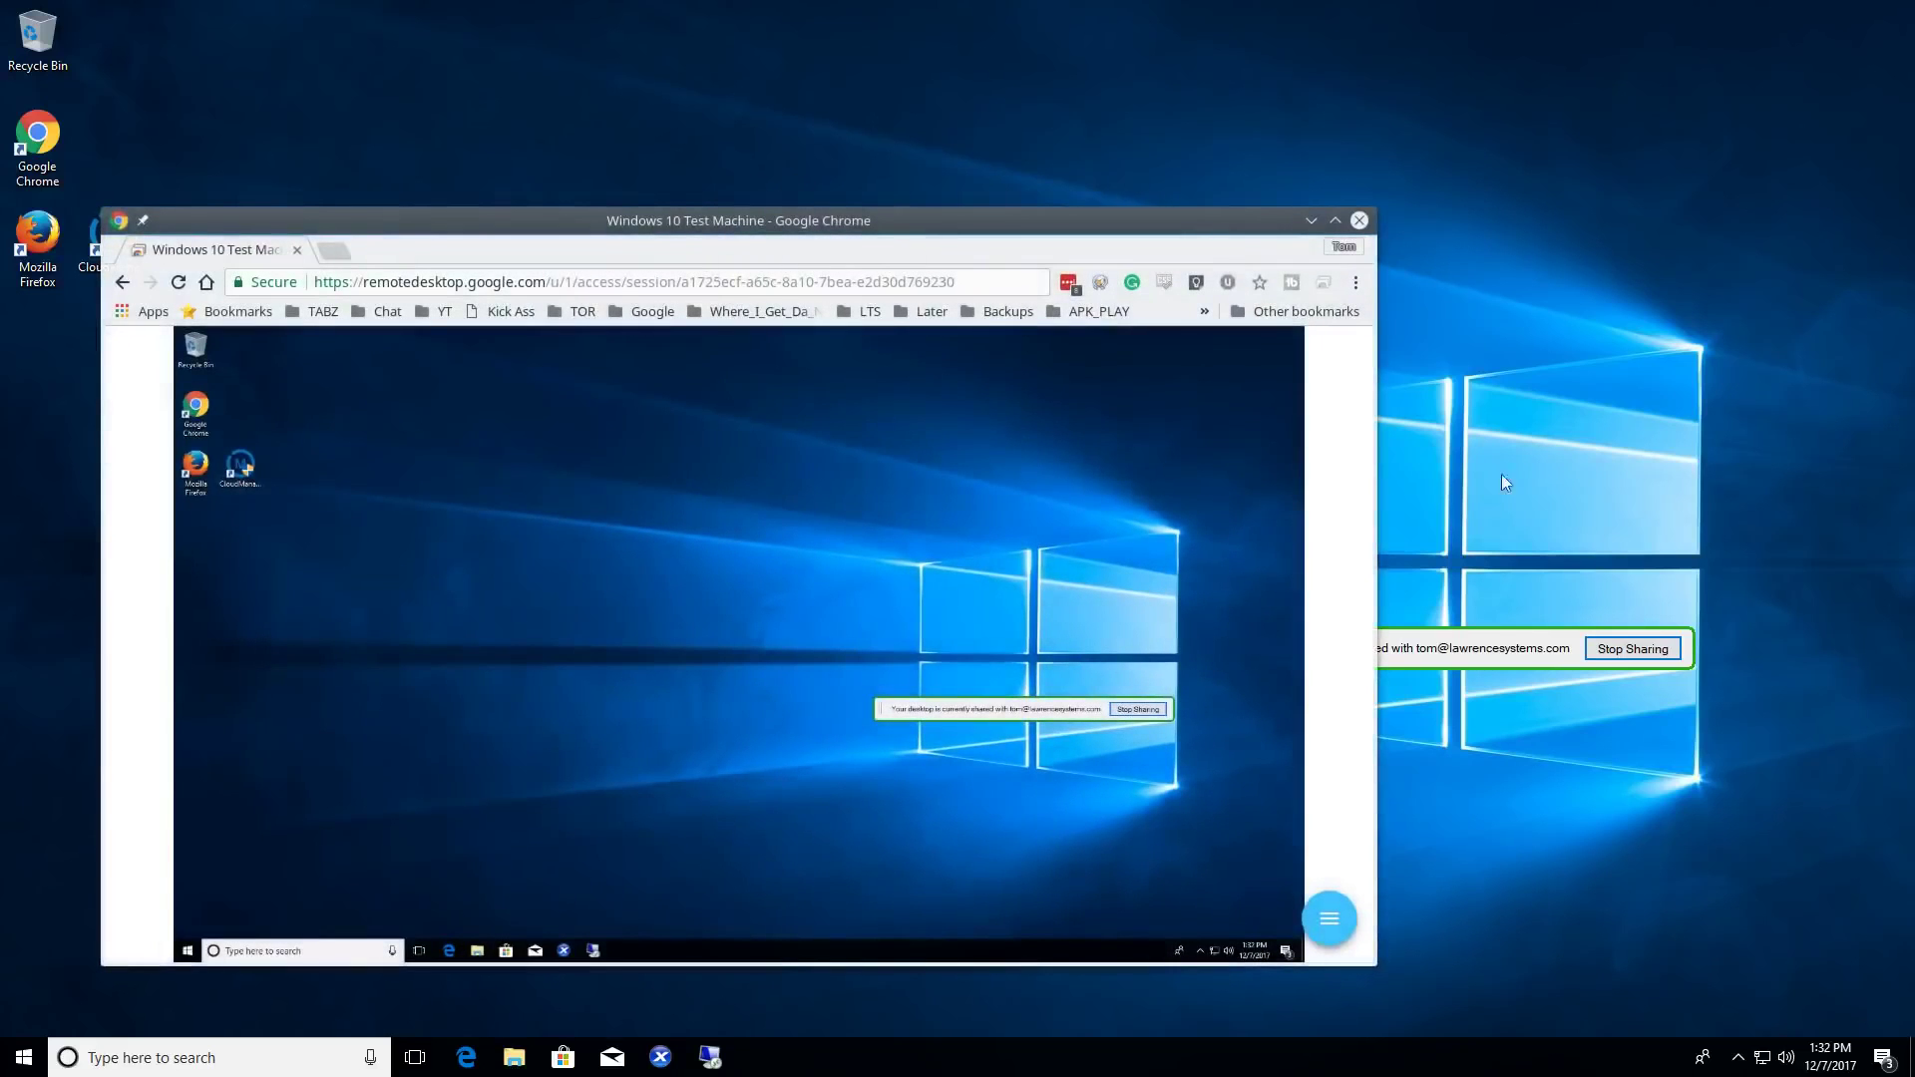
- Stop sharing the Windows desktop, then reconnect to the online Windows 10 Test Machine
{"action": "left_click", "coordinate": [1625, 653]}
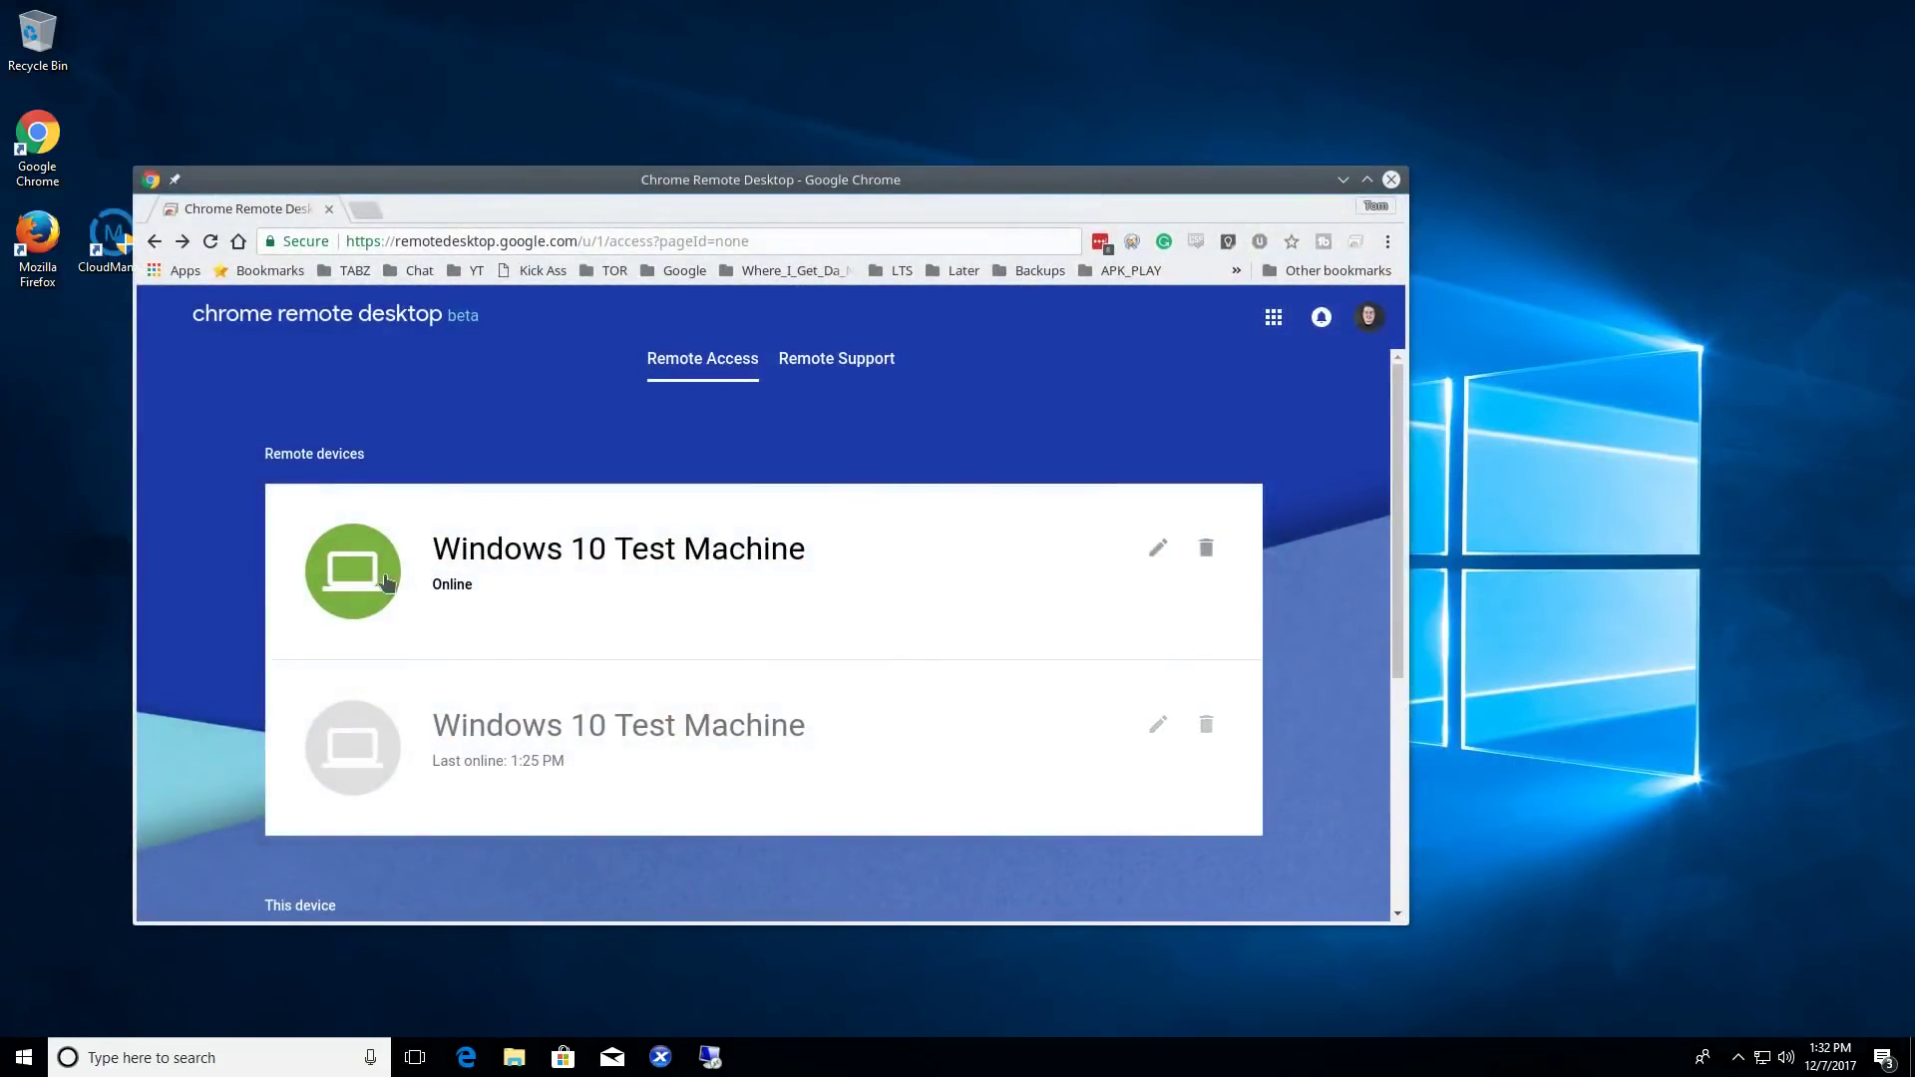
{"action": "left_click", "coordinate": [388, 584]}
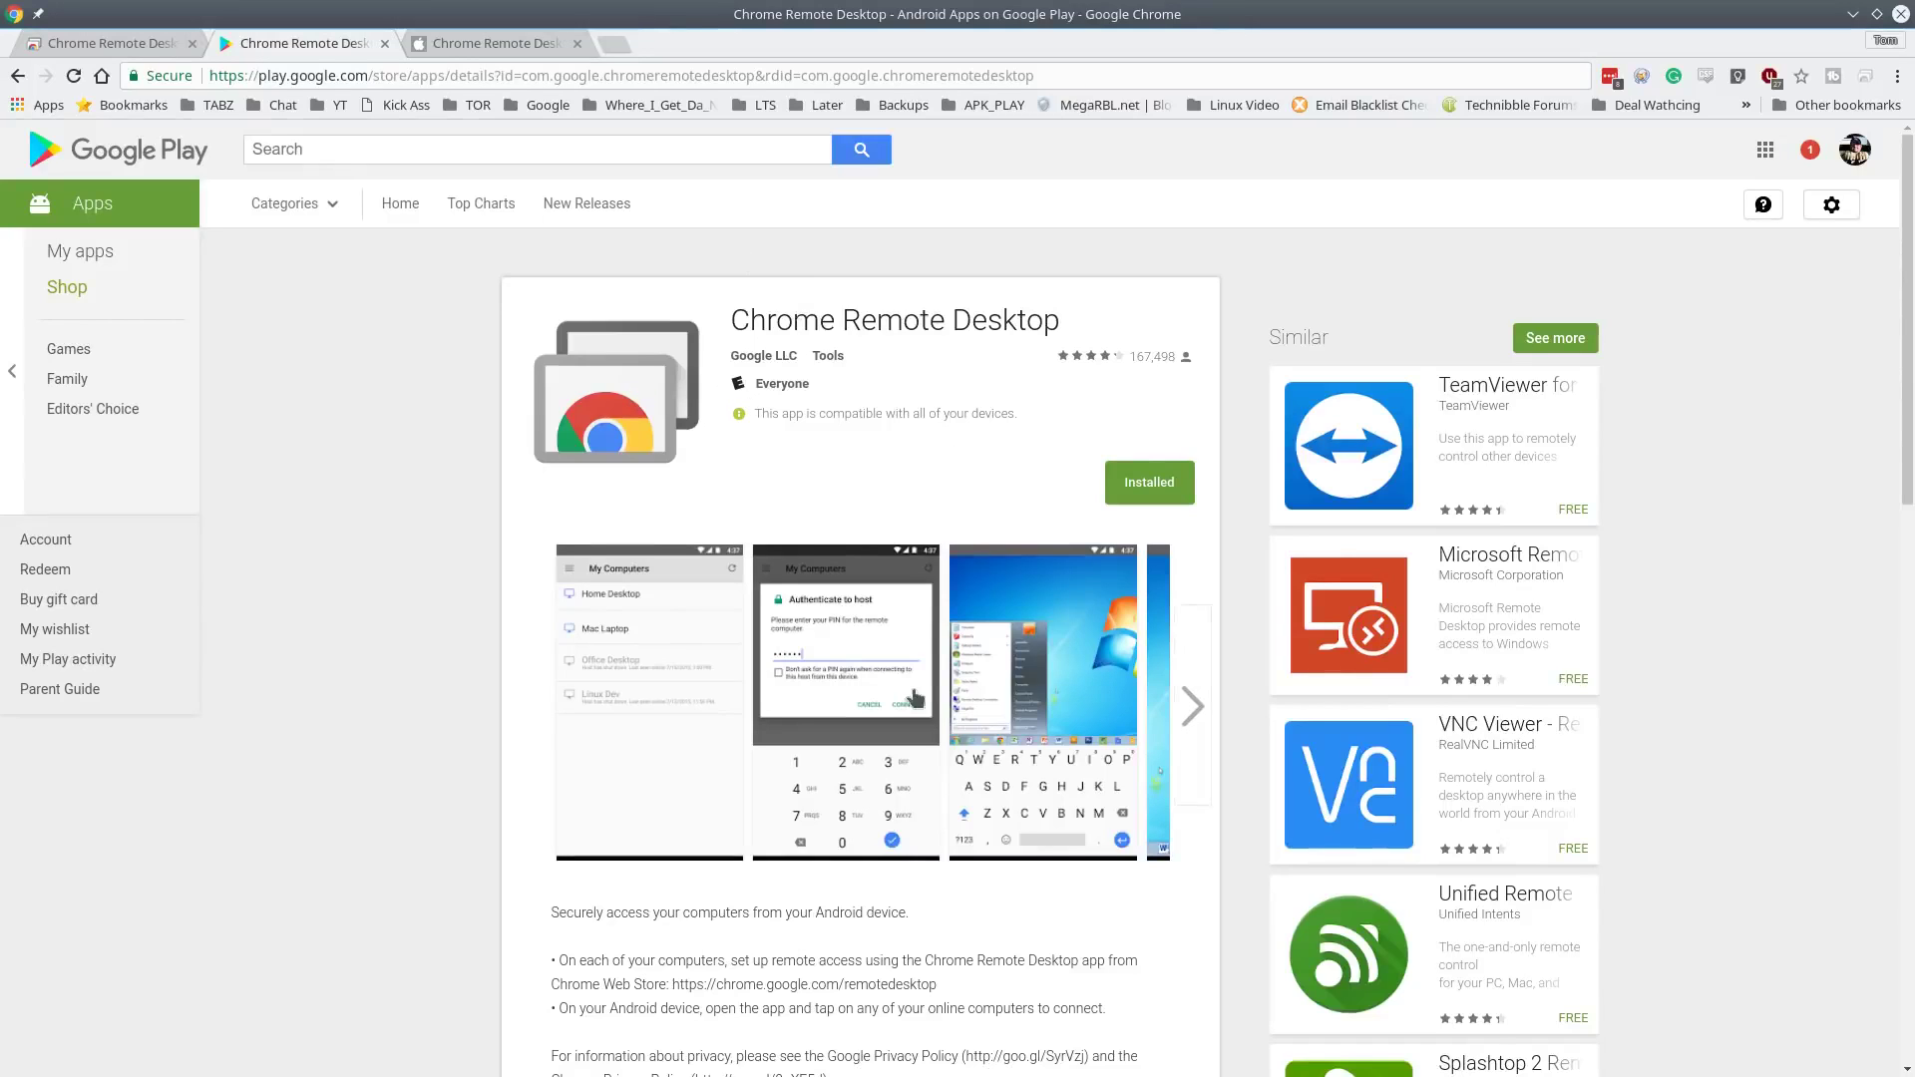
{"action": "left_click", "coordinate": [468, 42]}
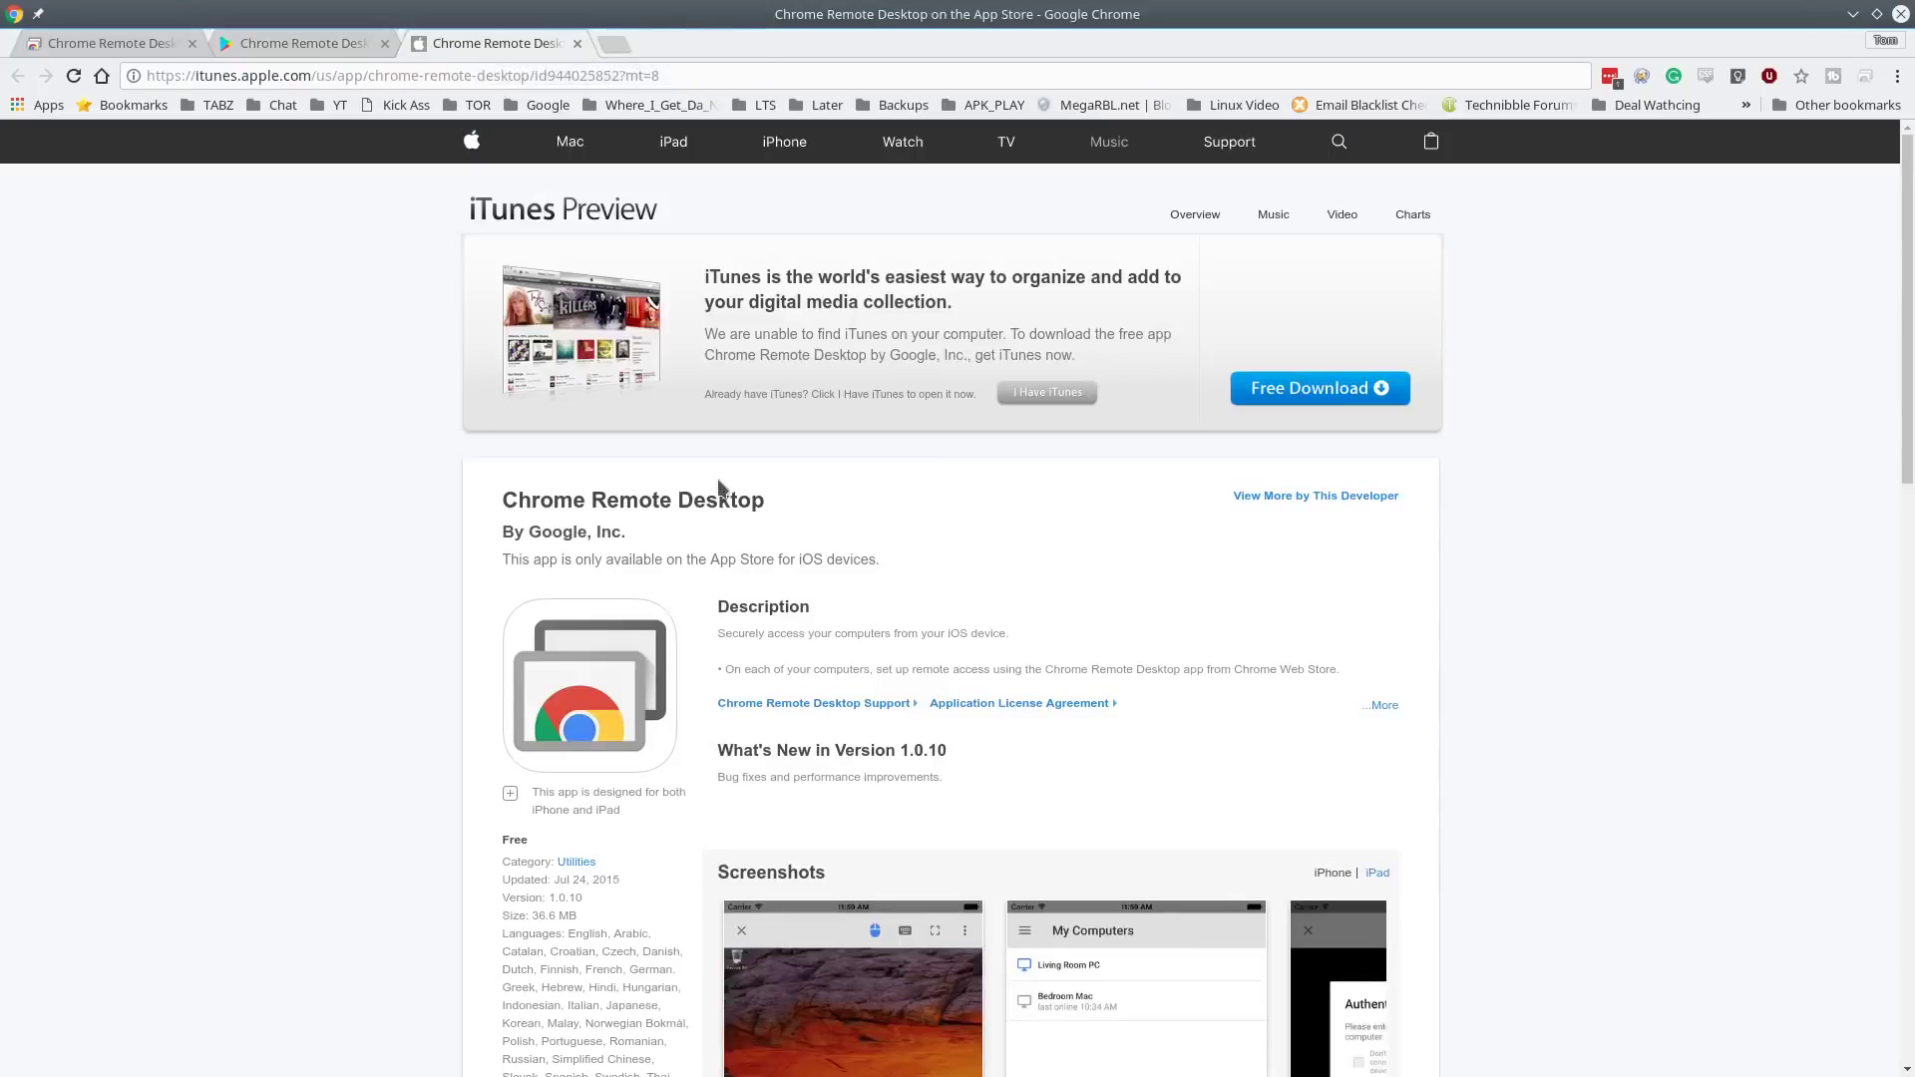
- Scroll through the Chrome Remote Desktop iOS listing's Screenshots and back to the top
{"action": "scroll", "coordinate": [1017, 608], "scroll_direction": "down", "scroll_amount": 6}
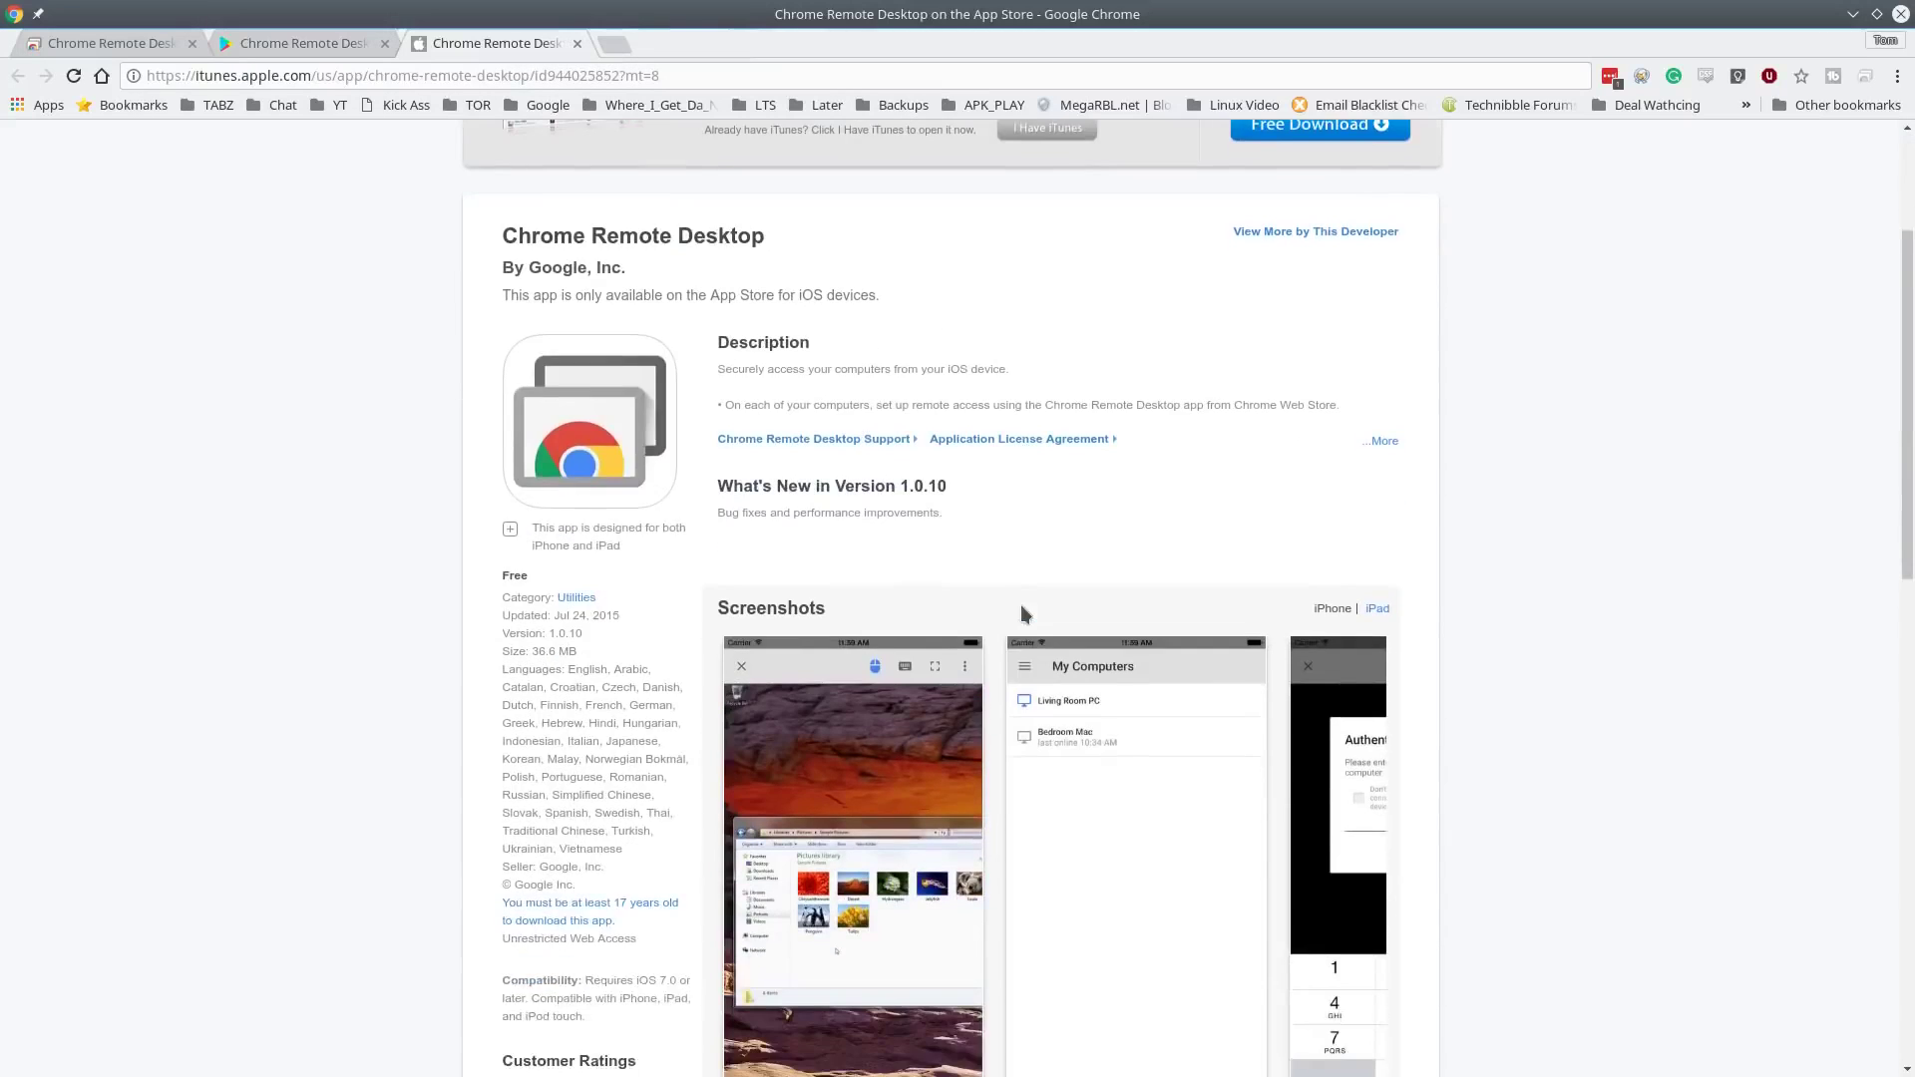
{"action": "scroll", "coordinate": [1020, 632], "scroll_direction": "up", "scroll_amount": 6}
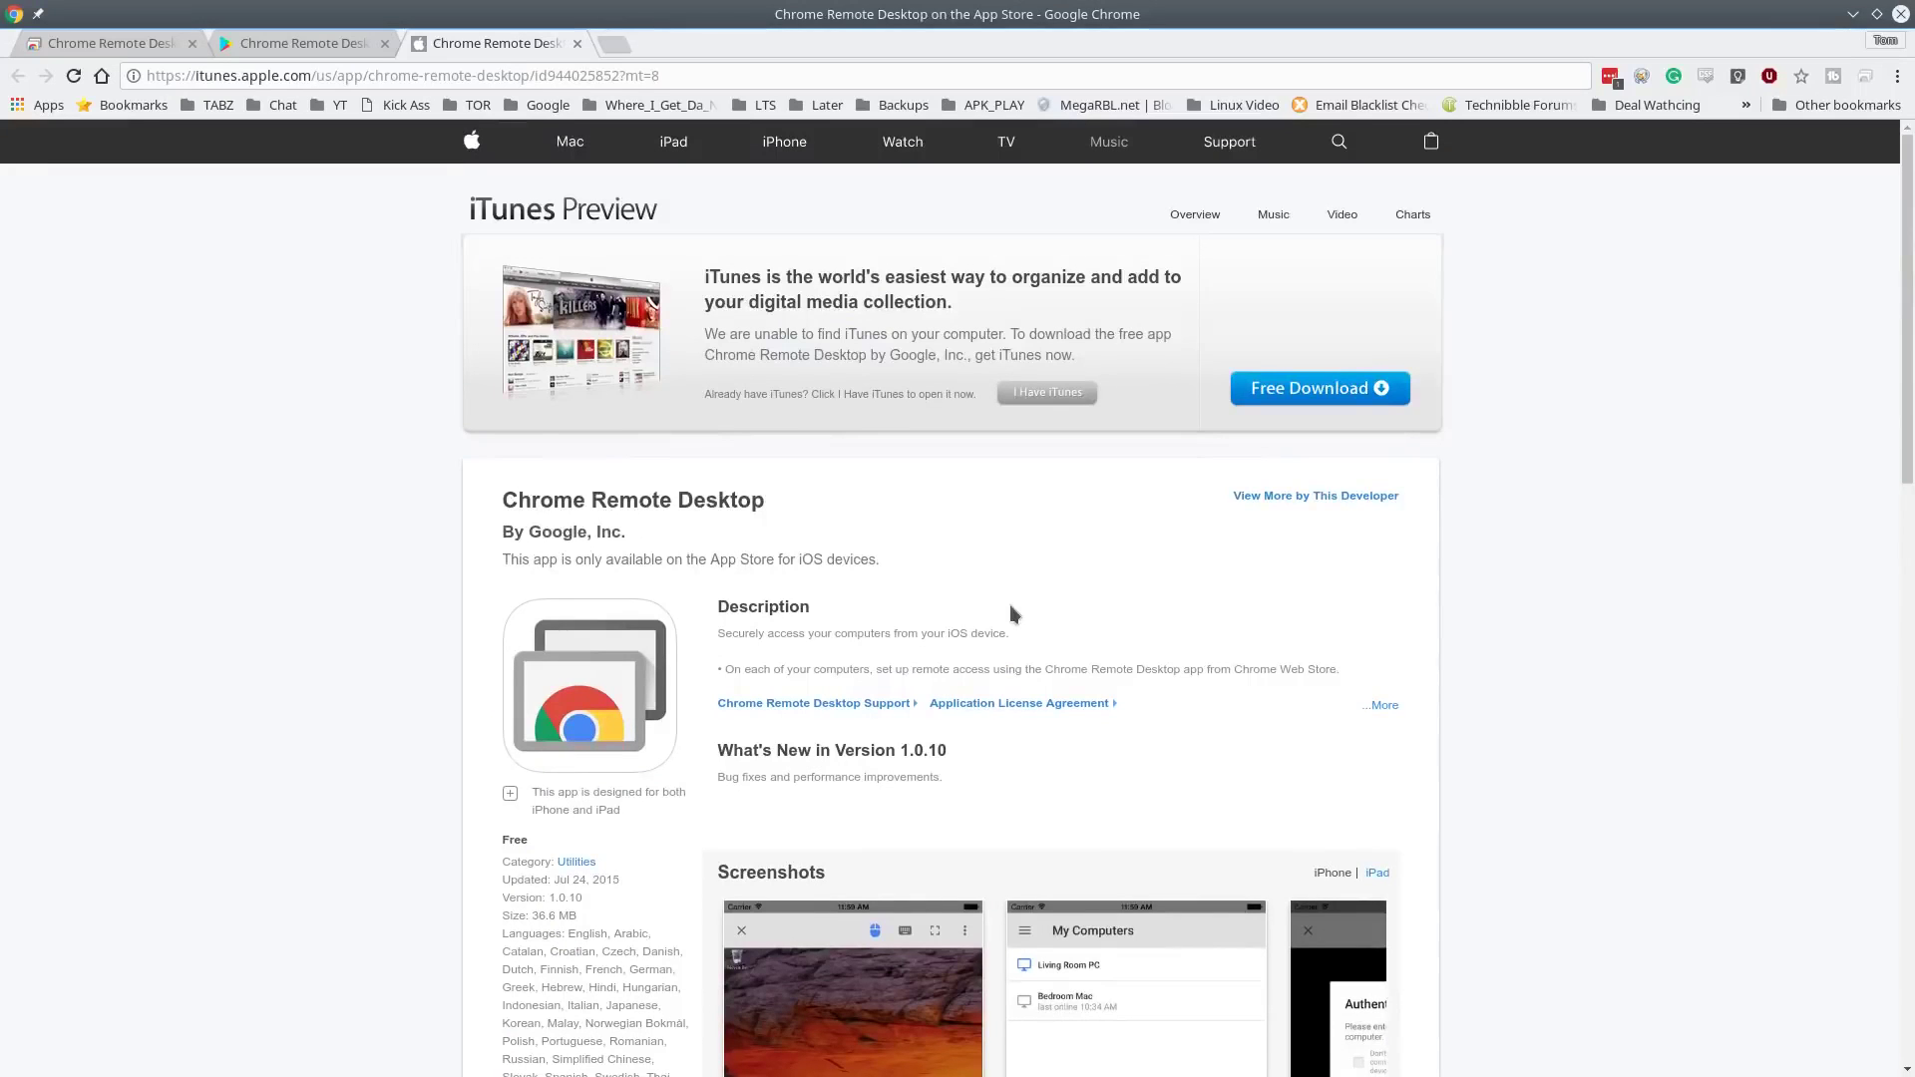
- Browse the remotedesktop.google.com home page down to Access anywhere and back to the top
{"action": "left_click", "coordinate": [153, 50]}
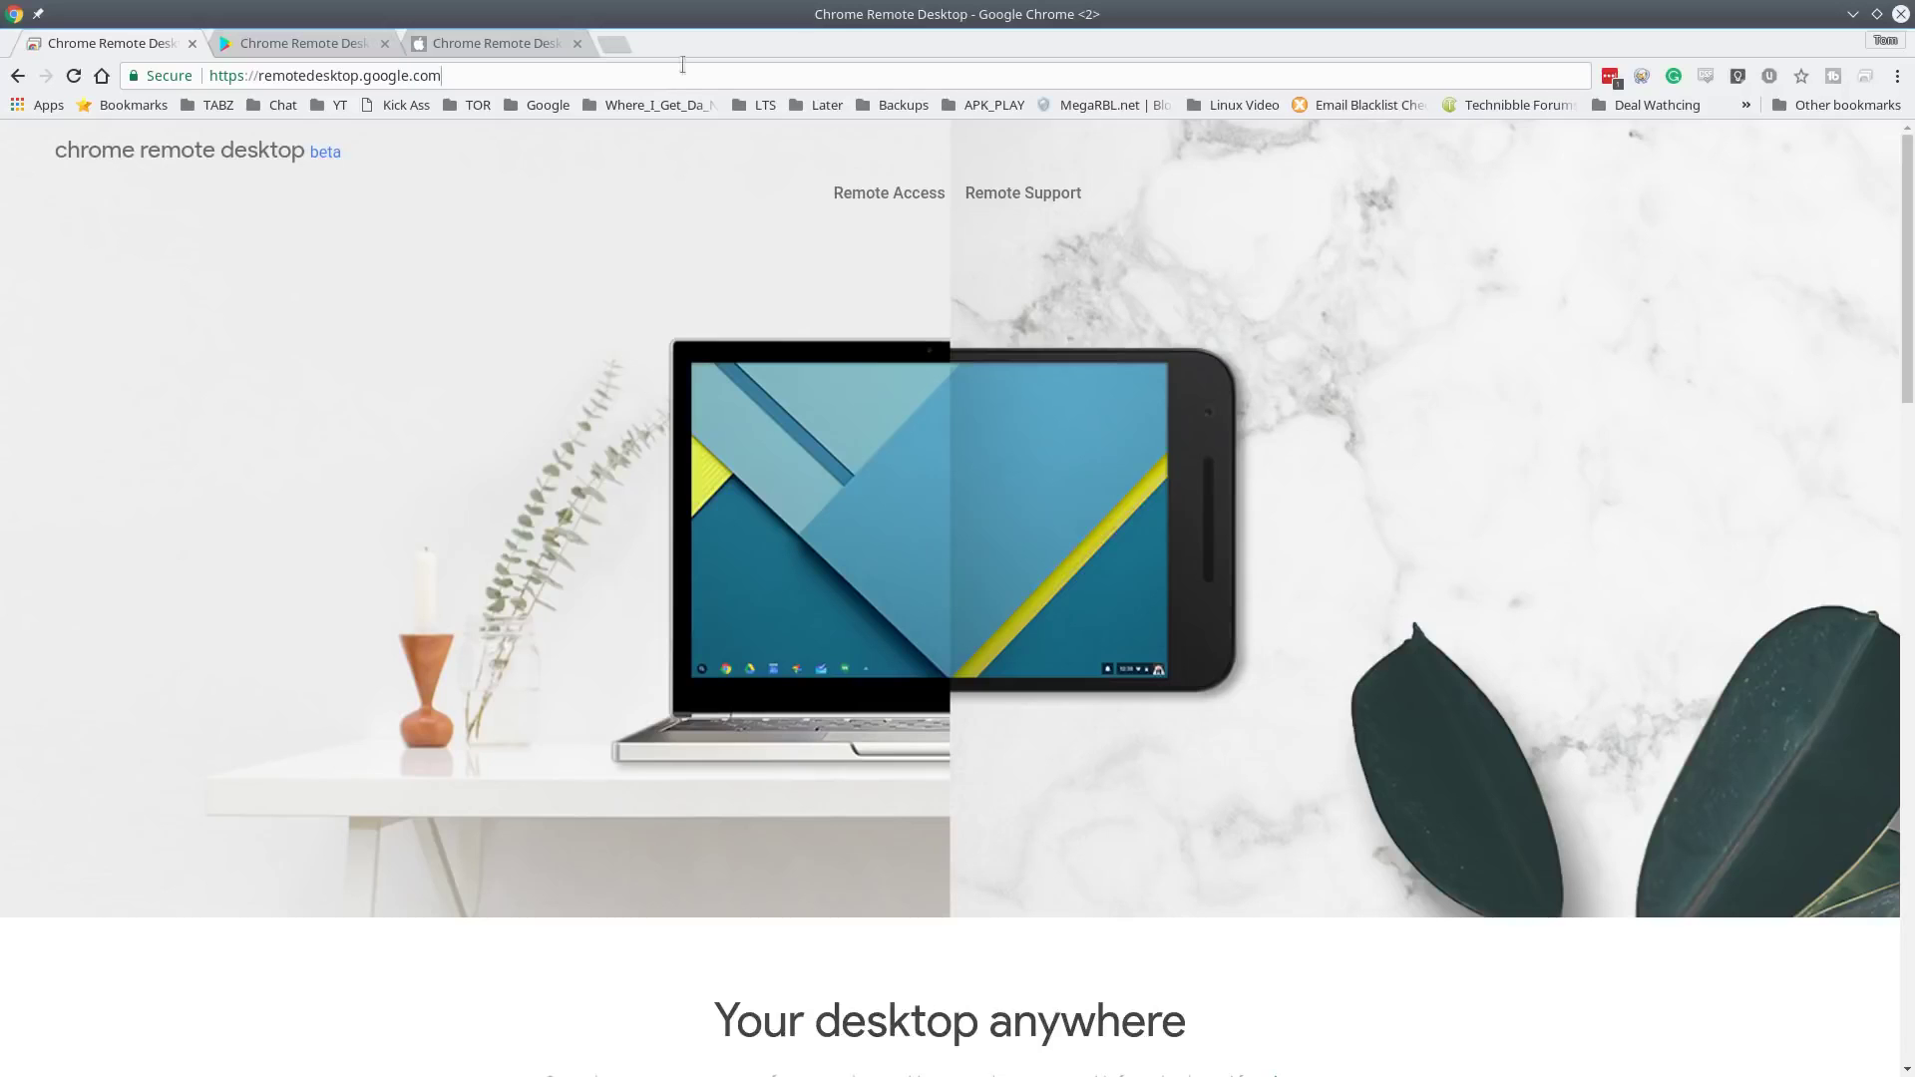
{"action": "scroll", "coordinate": [1135, 945], "scroll_direction": "down", "scroll_amount": 5}
{"action": "scroll", "coordinate": [1074, 913], "scroll_direction": "down", "scroll_amount": 3}
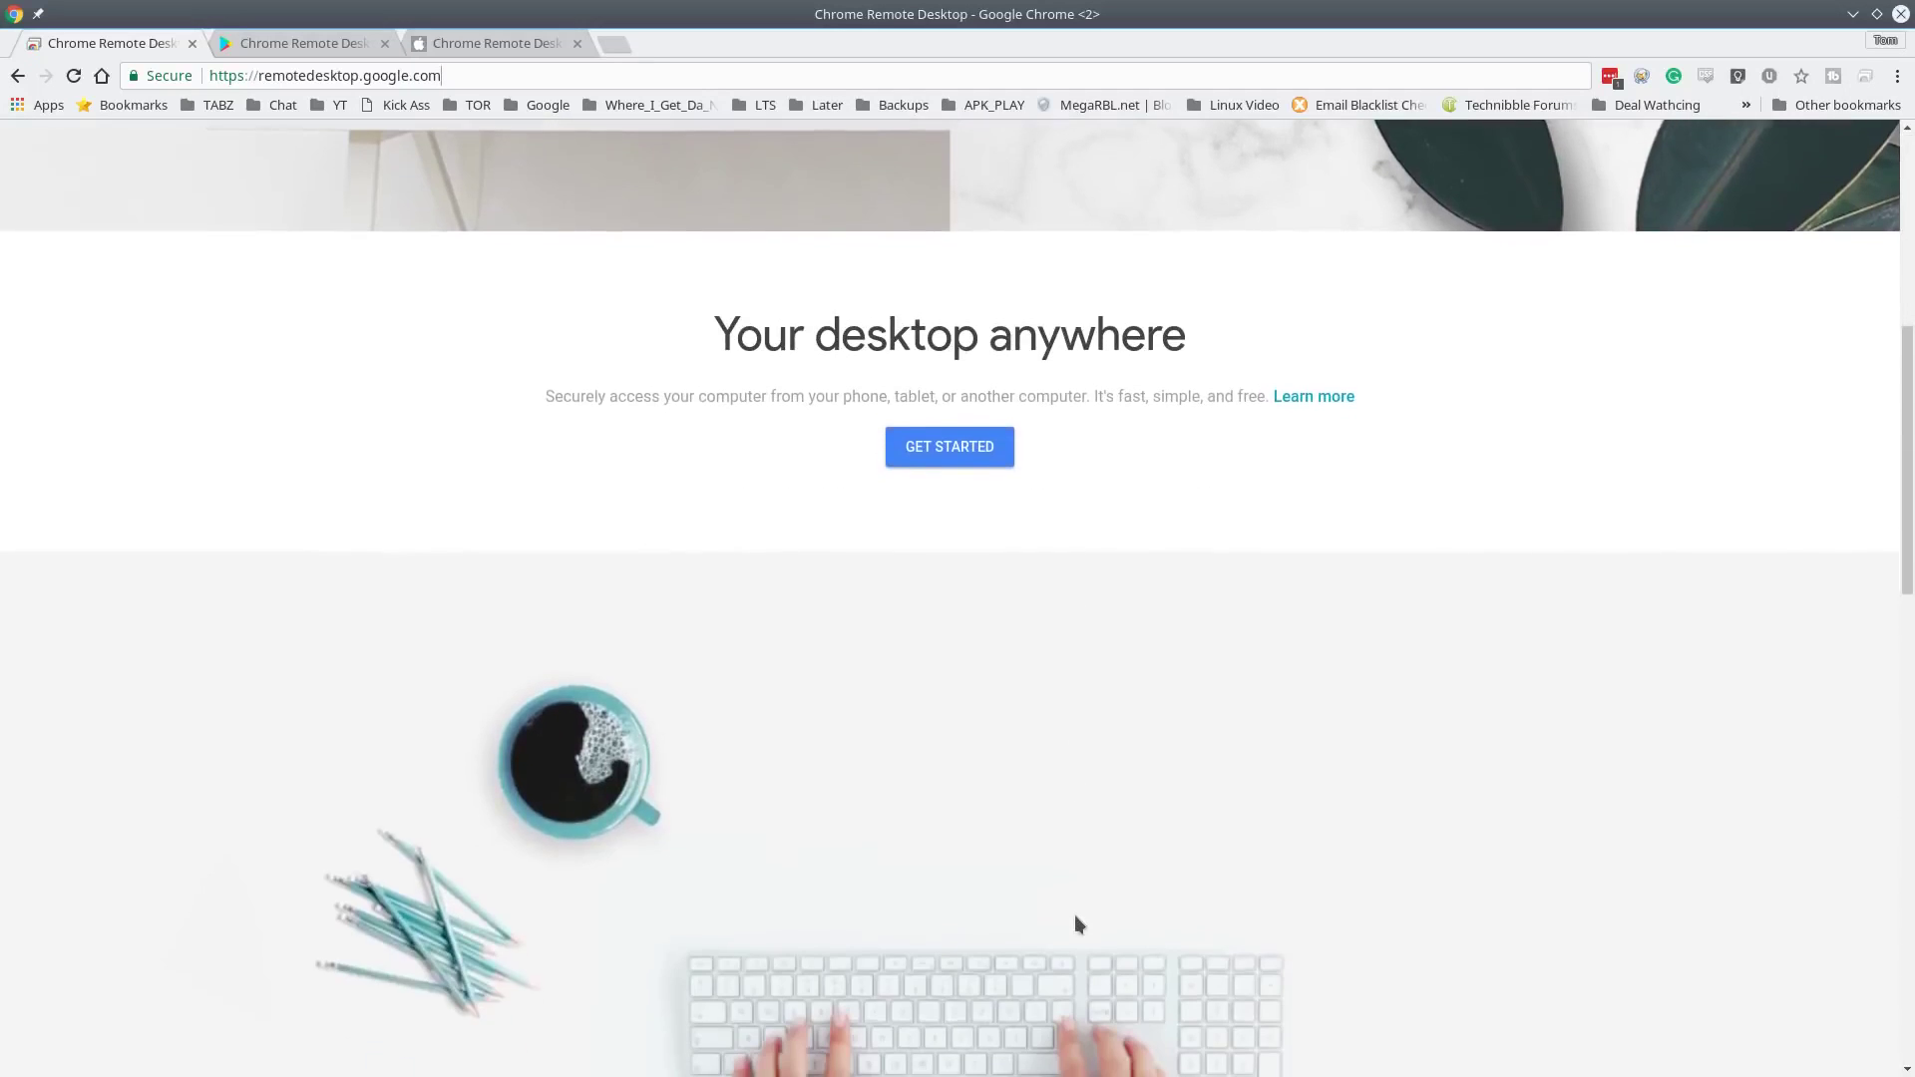
{"action": "scroll", "coordinate": [1099, 906], "scroll_direction": "down", "scroll_amount": 4}
{"action": "scroll", "coordinate": [1197, 666], "scroll_direction": "down", "scroll_amount": 7}
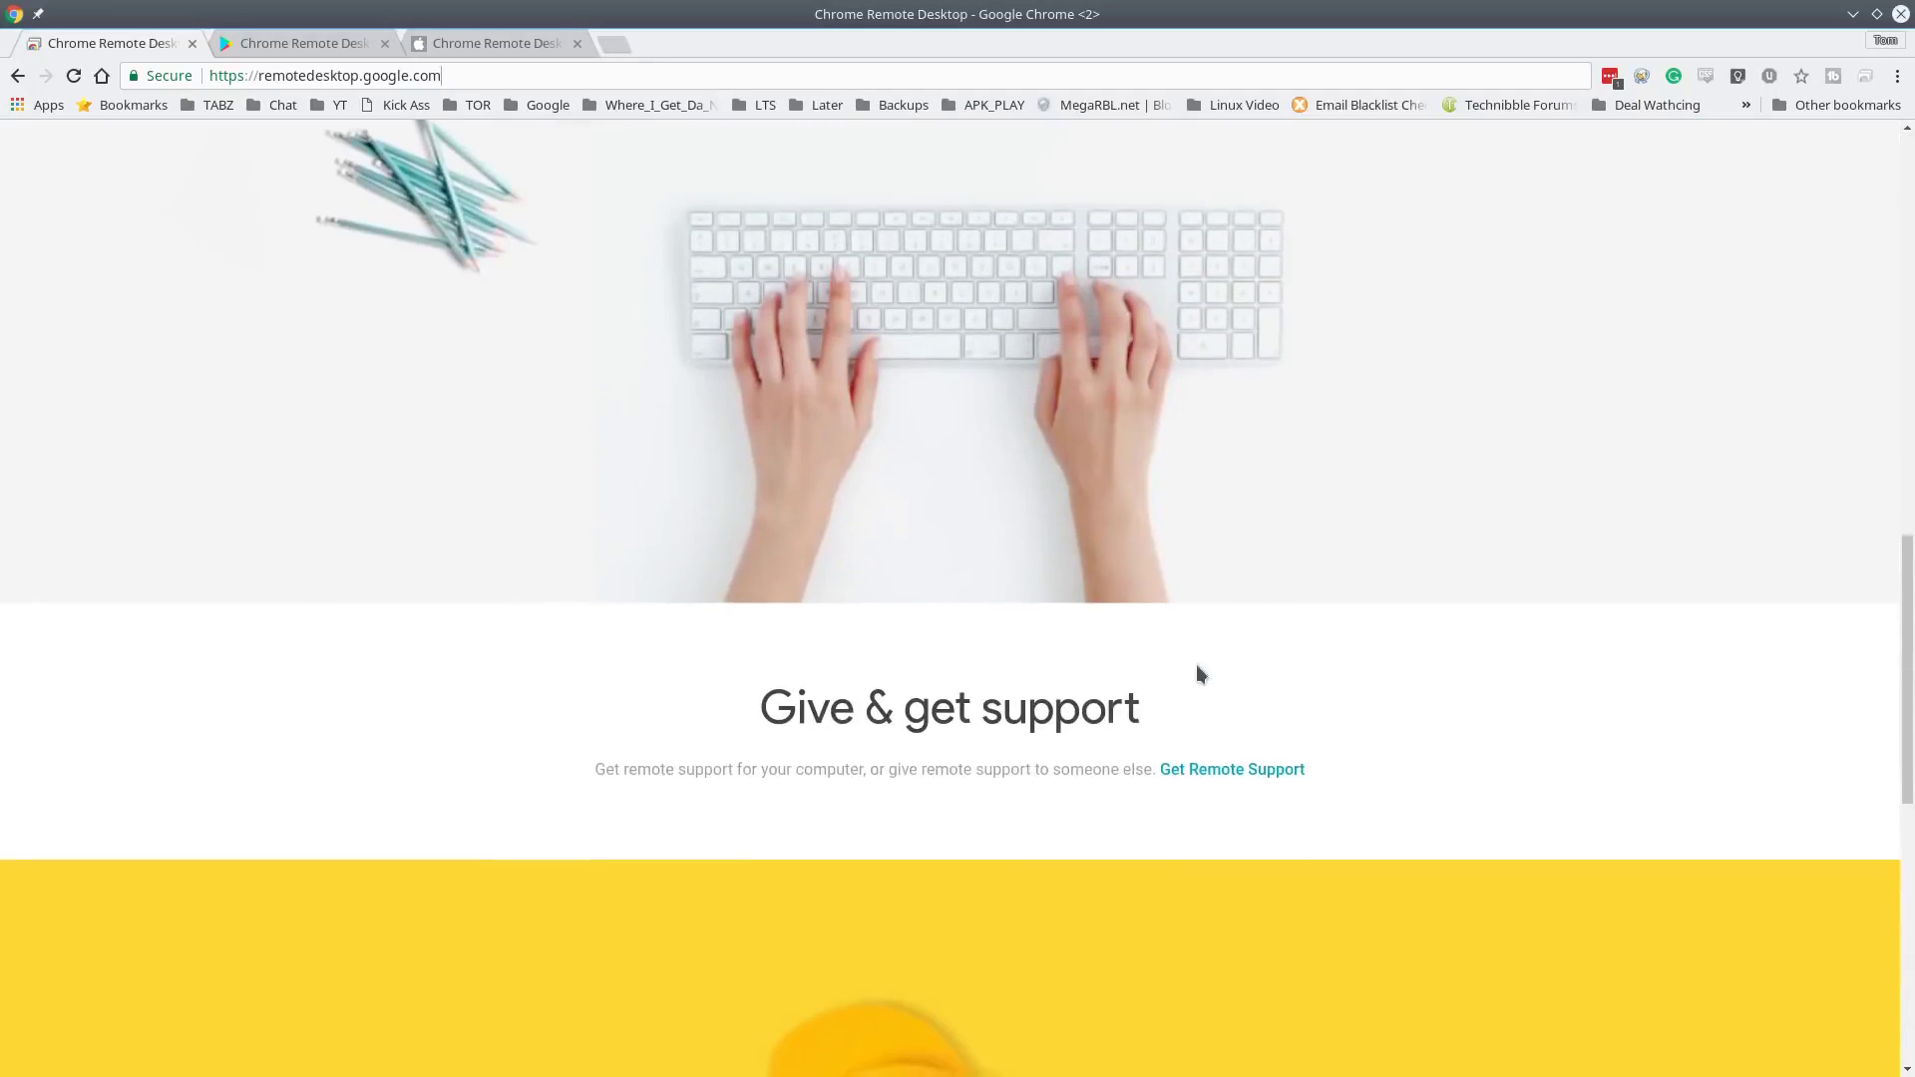
{"action": "scroll", "coordinate": [1197, 668], "scroll_direction": "up", "scroll_amount": 2}
{"action": "scroll", "coordinate": [1198, 670], "scroll_direction": "down", "scroll_amount": 4}
{"action": "scroll", "coordinate": [1200, 680], "scroll_direction": "down", "scroll_amount": 4}
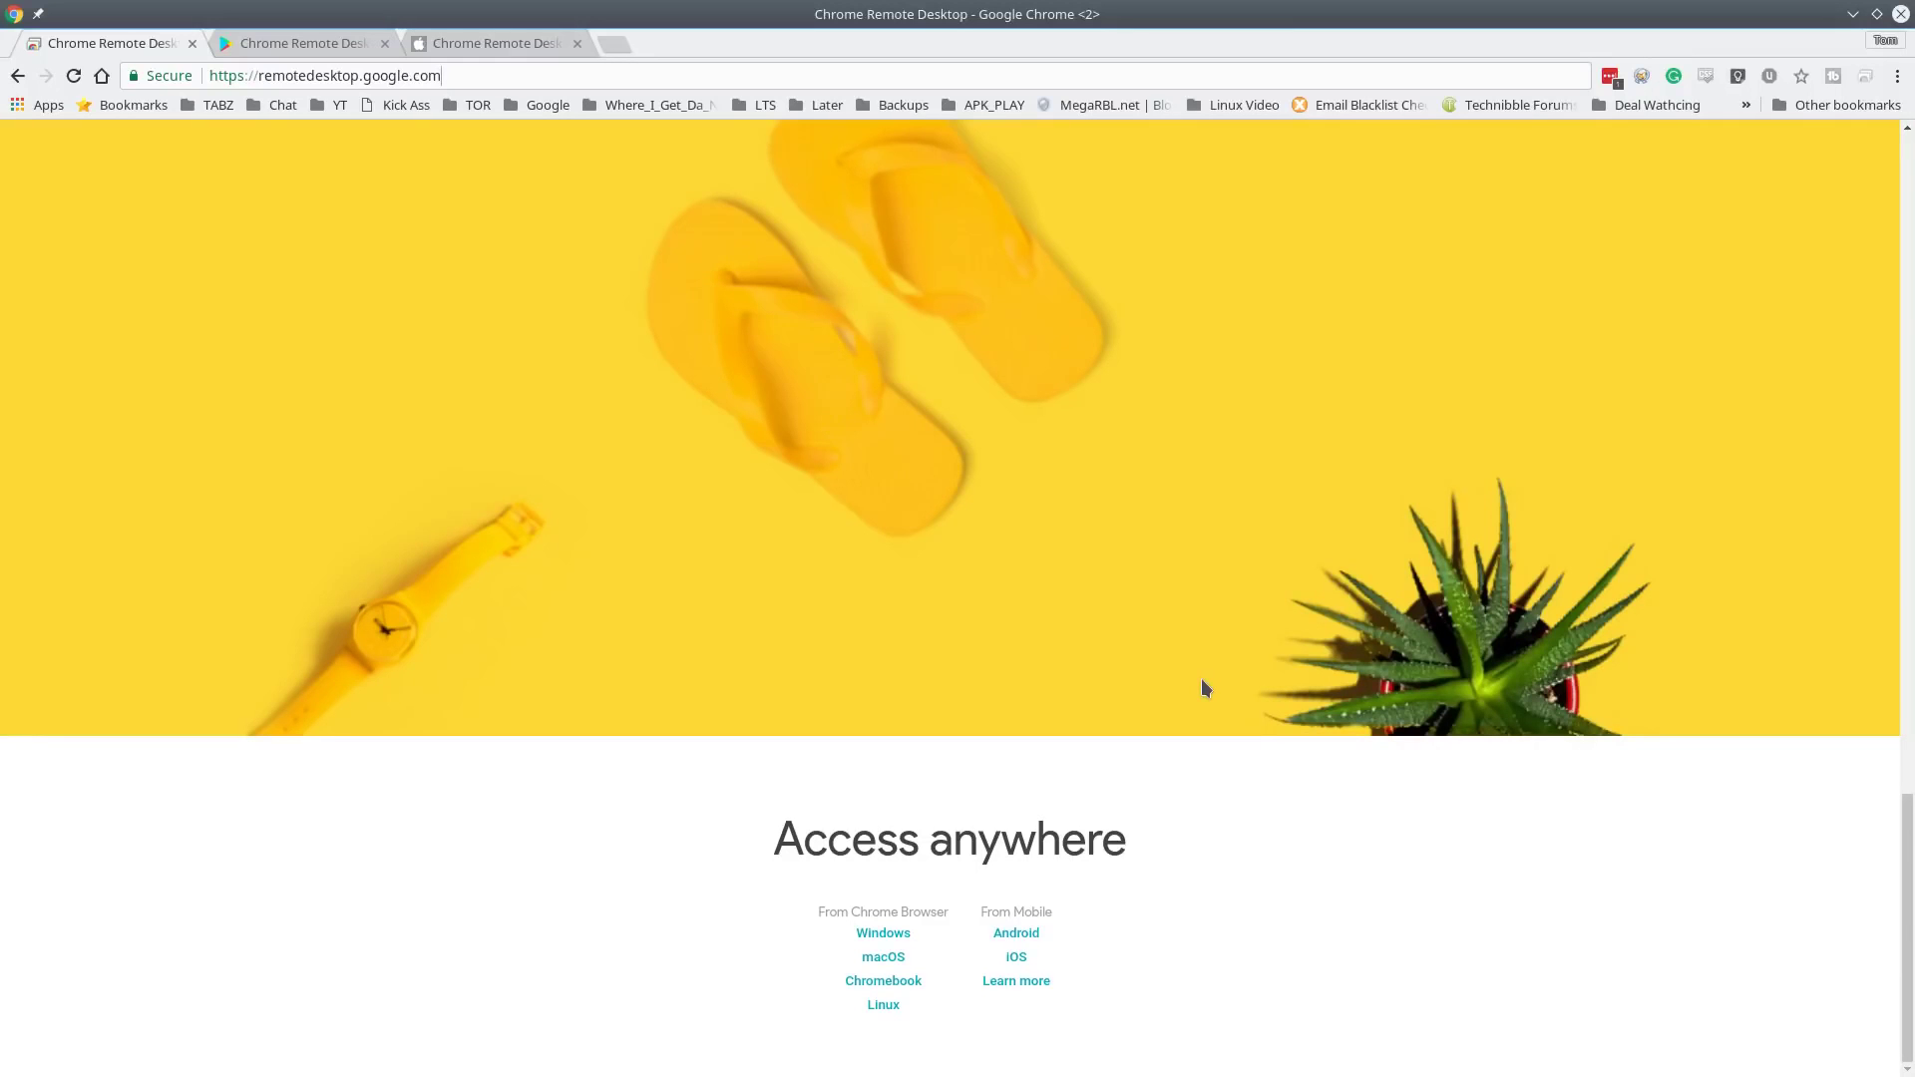
{"action": "scroll", "coordinate": [1201, 678], "scroll_direction": "up", "scroll_amount": 12}
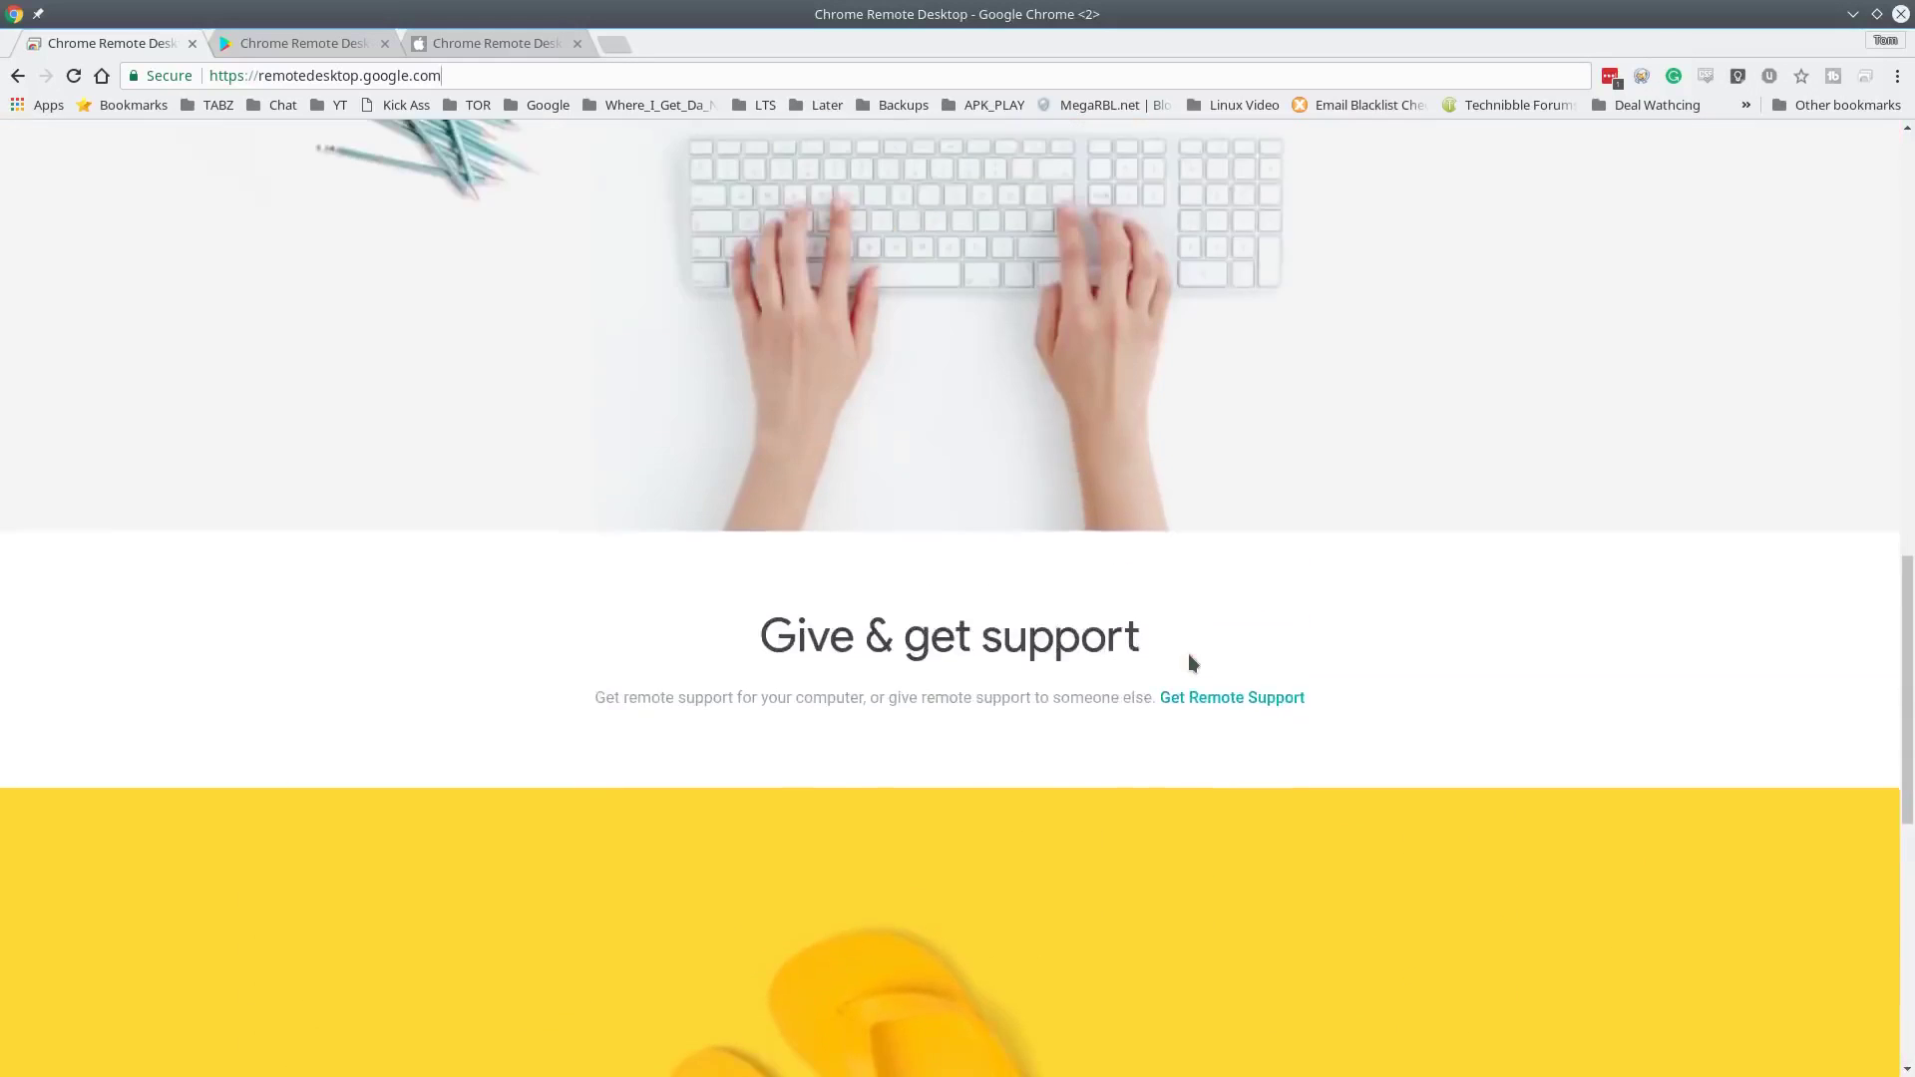
{"action": "scroll", "coordinate": [1188, 651], "scroll_direction": "up", "scroll_amount": 10}
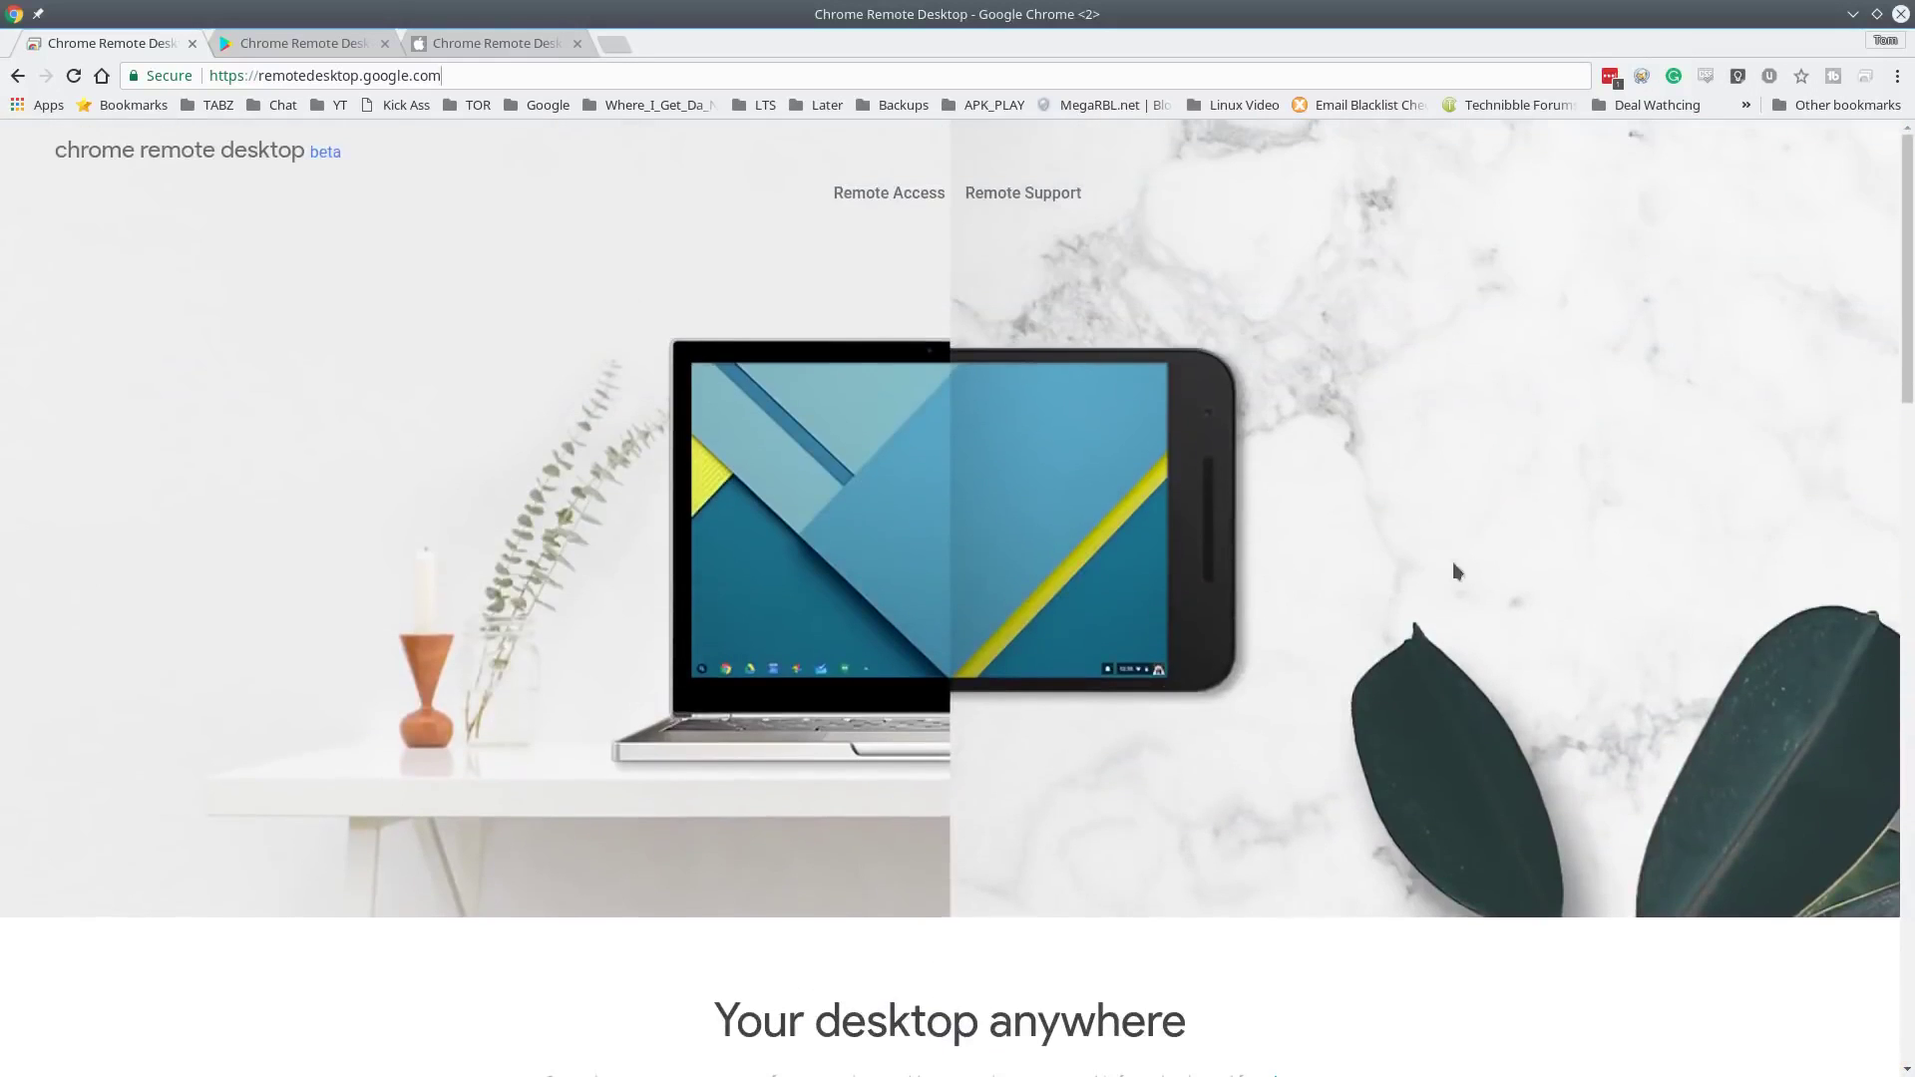